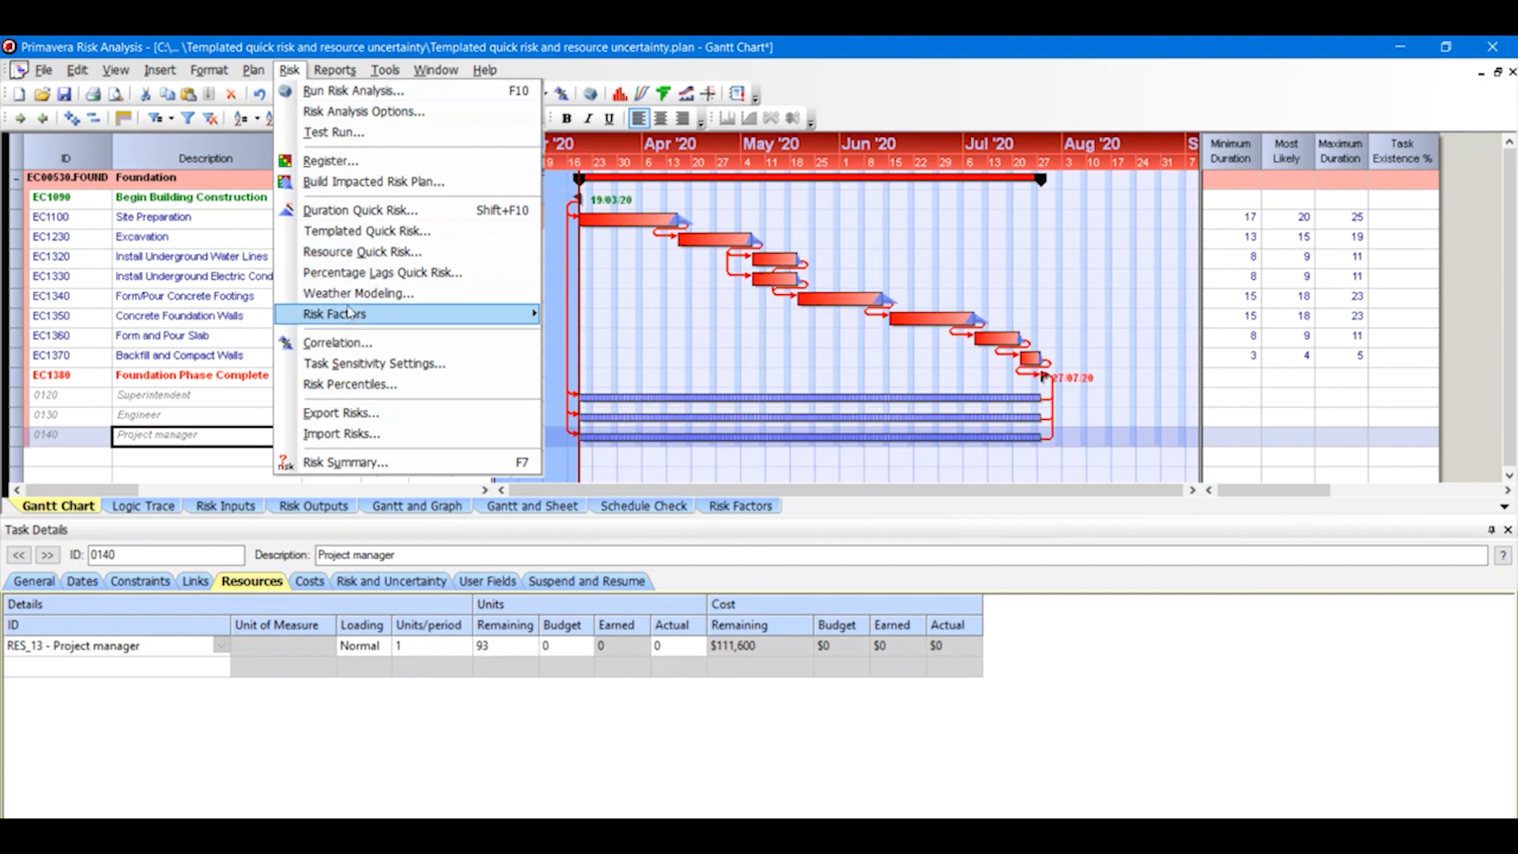
Step: Create a risk factor described as Weather with a minimum duration of 90% and a maximum duration of 120%
mouse_move(351, 317)
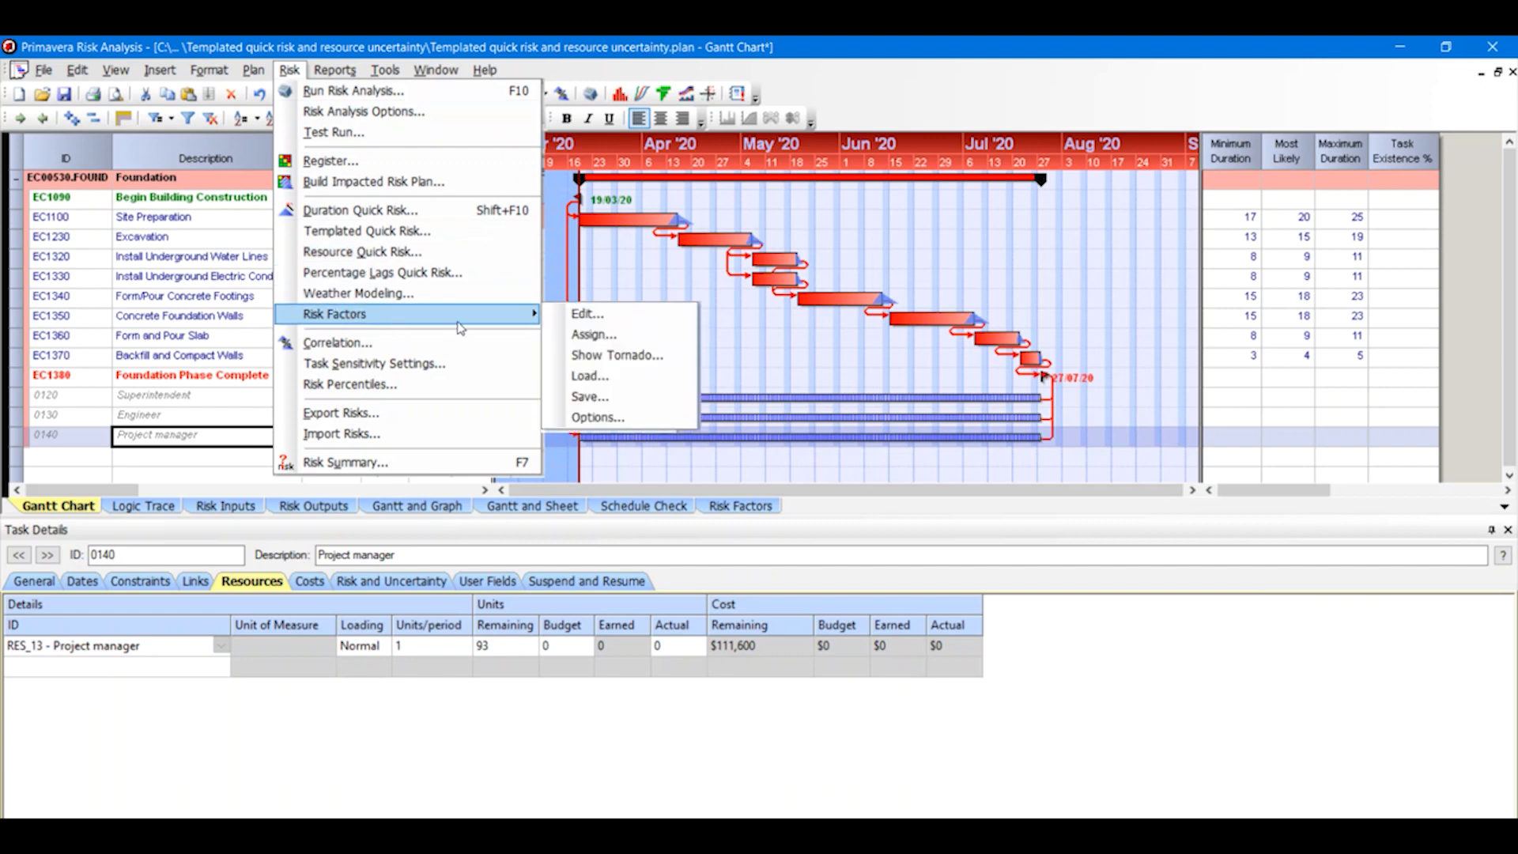
click(606, 317)
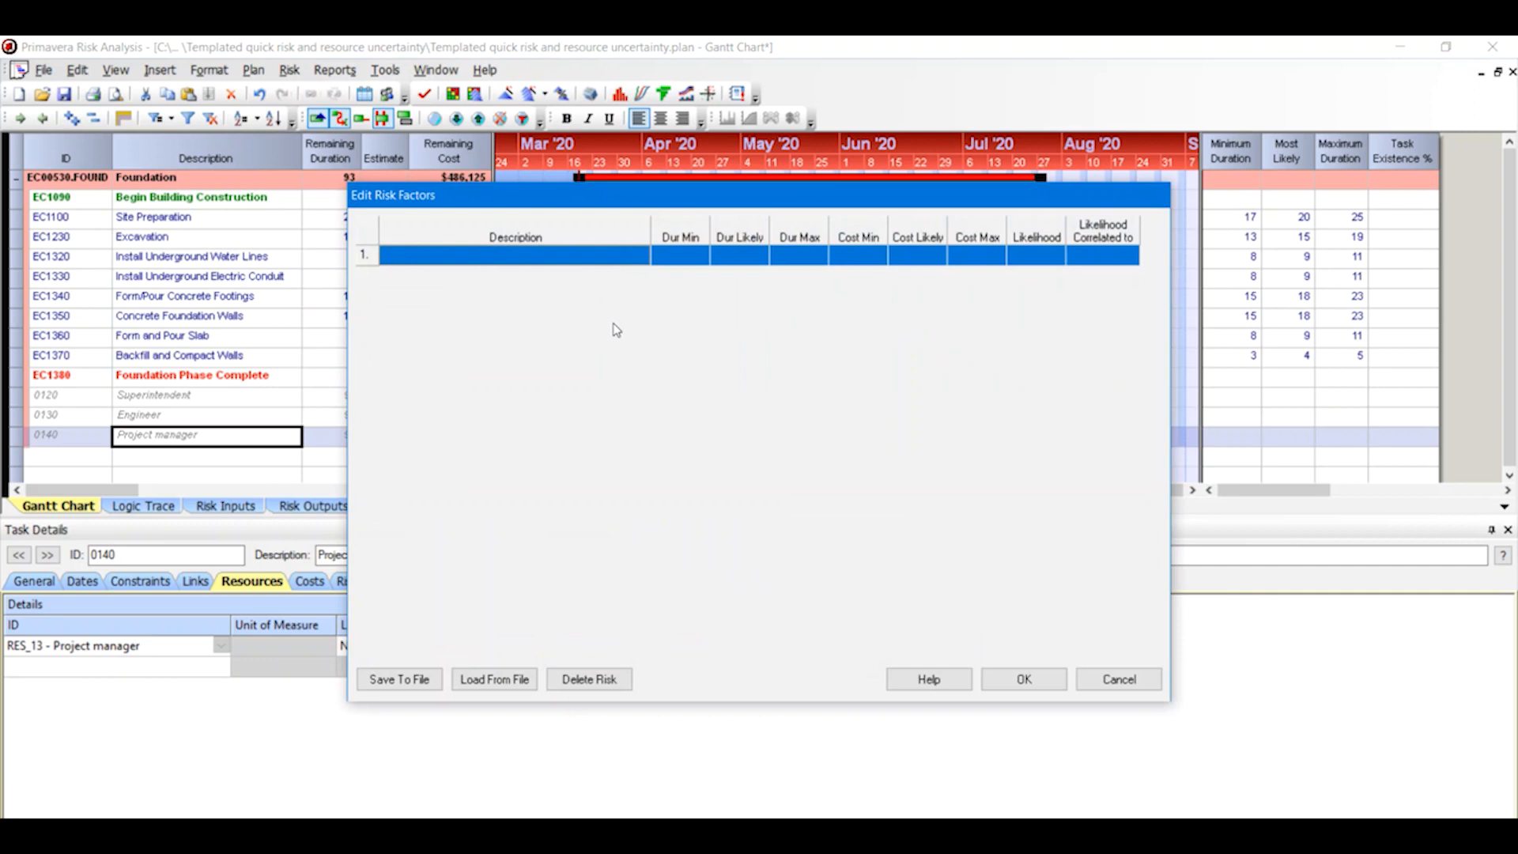
click(521, 259)
click(680, 260)
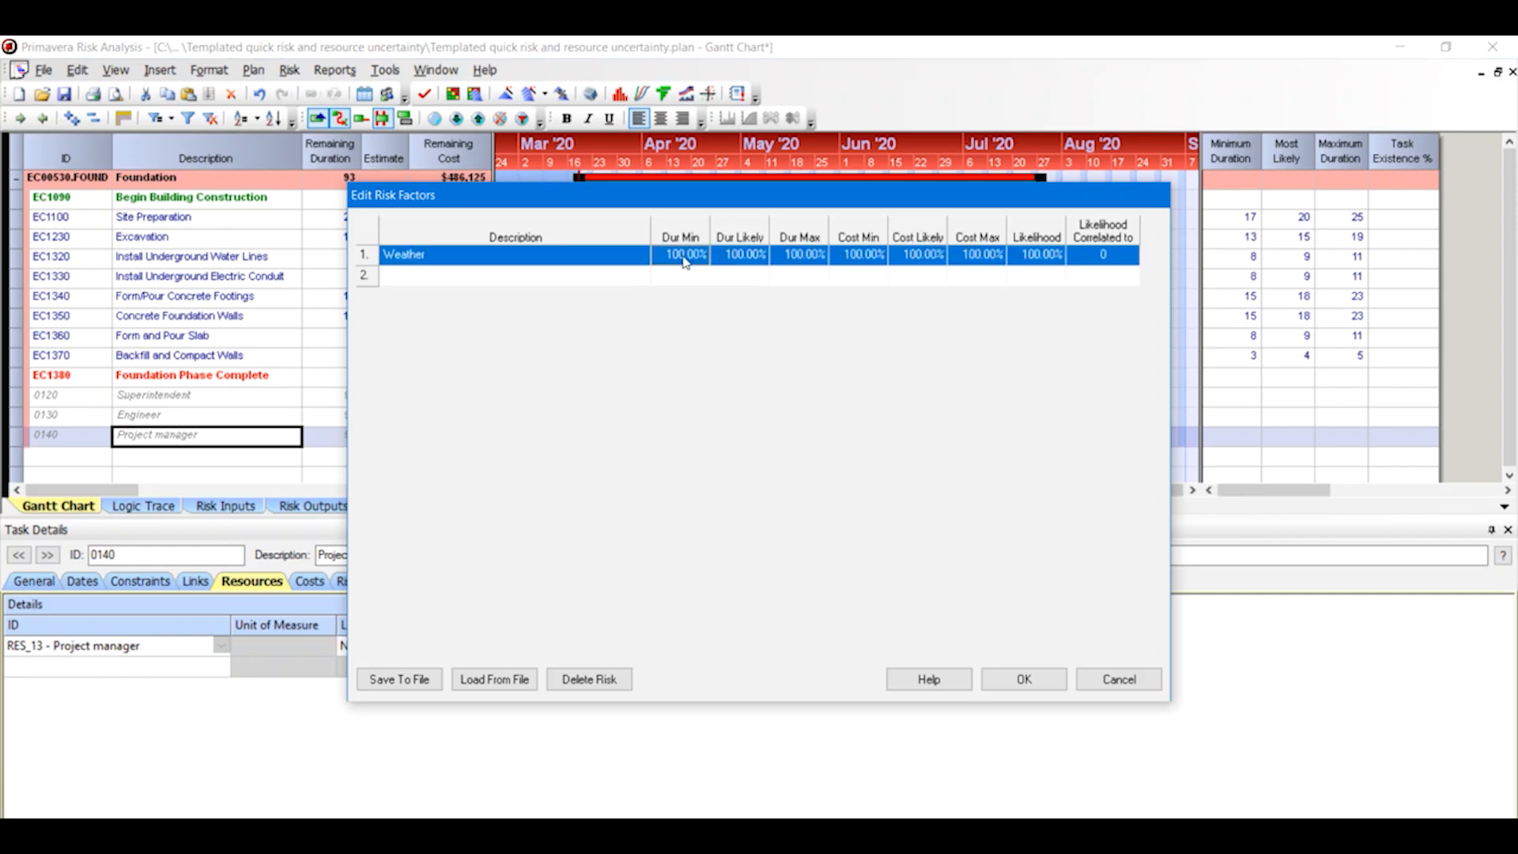
text(90)
text(120)
Step: Give the Weather risk factor a minimum cost of 90%, a maximum cost of 120% and a likelihood of 60%, and accept it
click(875, 262)
text(9)
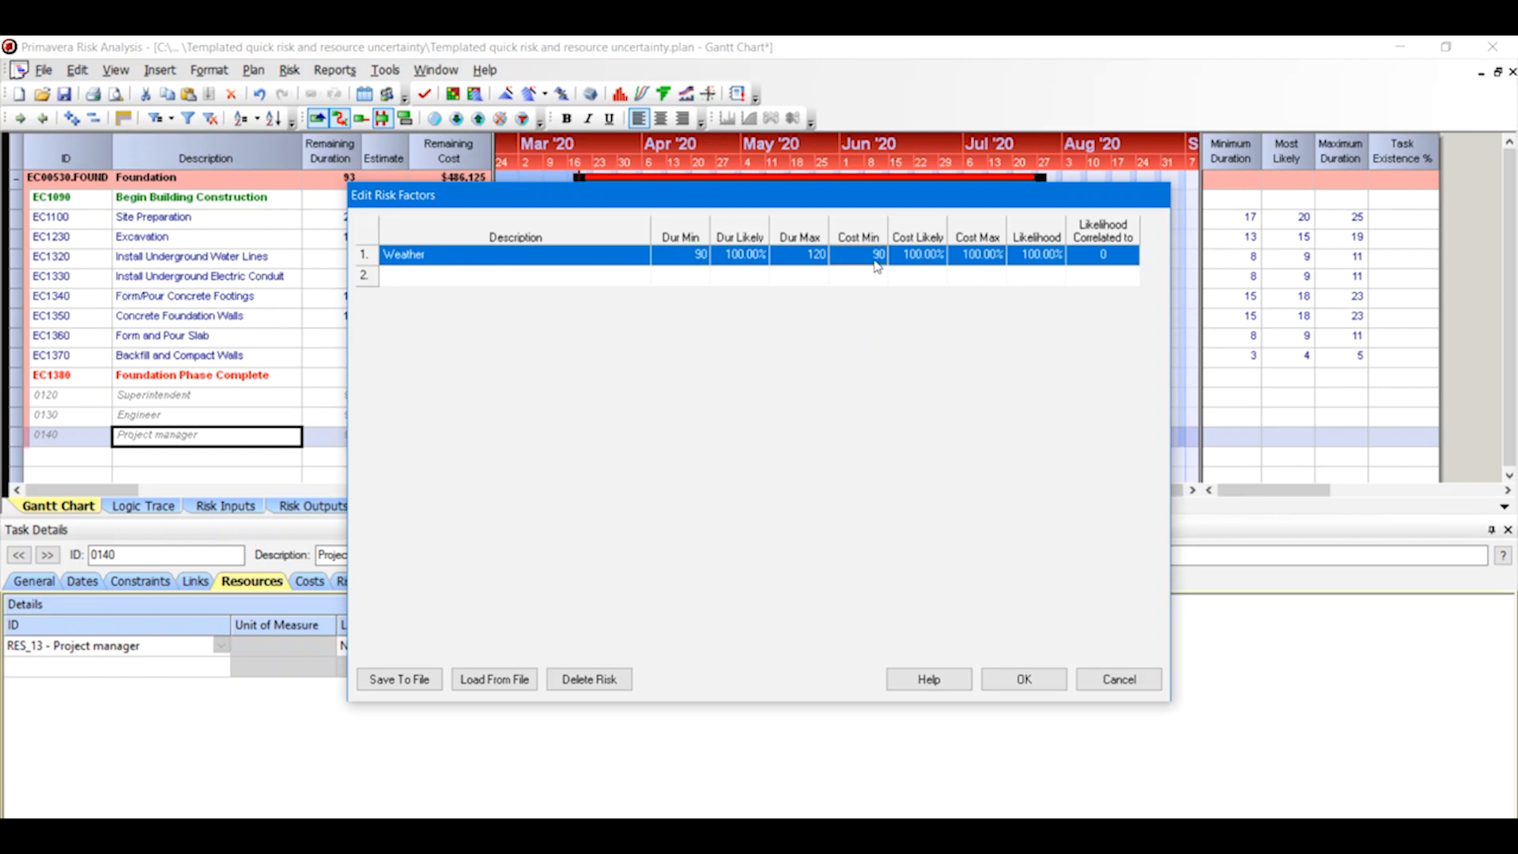
click(983, 261)
text(120)
click(977, 264)
click(1051, 261)
text(60)
click(1023, 679)
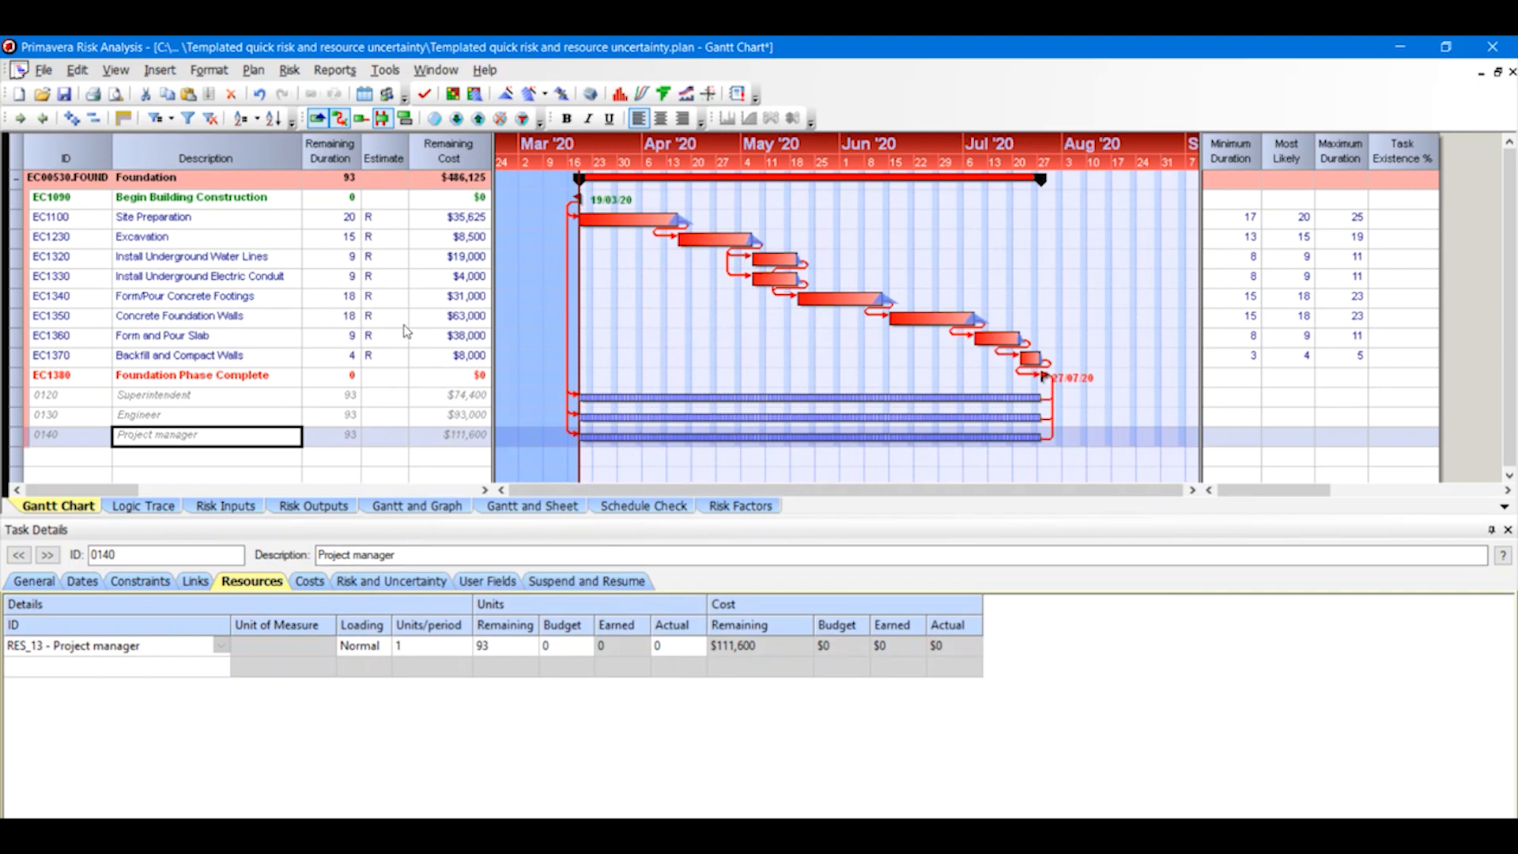
Step: Assign the Weather risk factor to task EC1100 Site Preparation
click(289, 73)
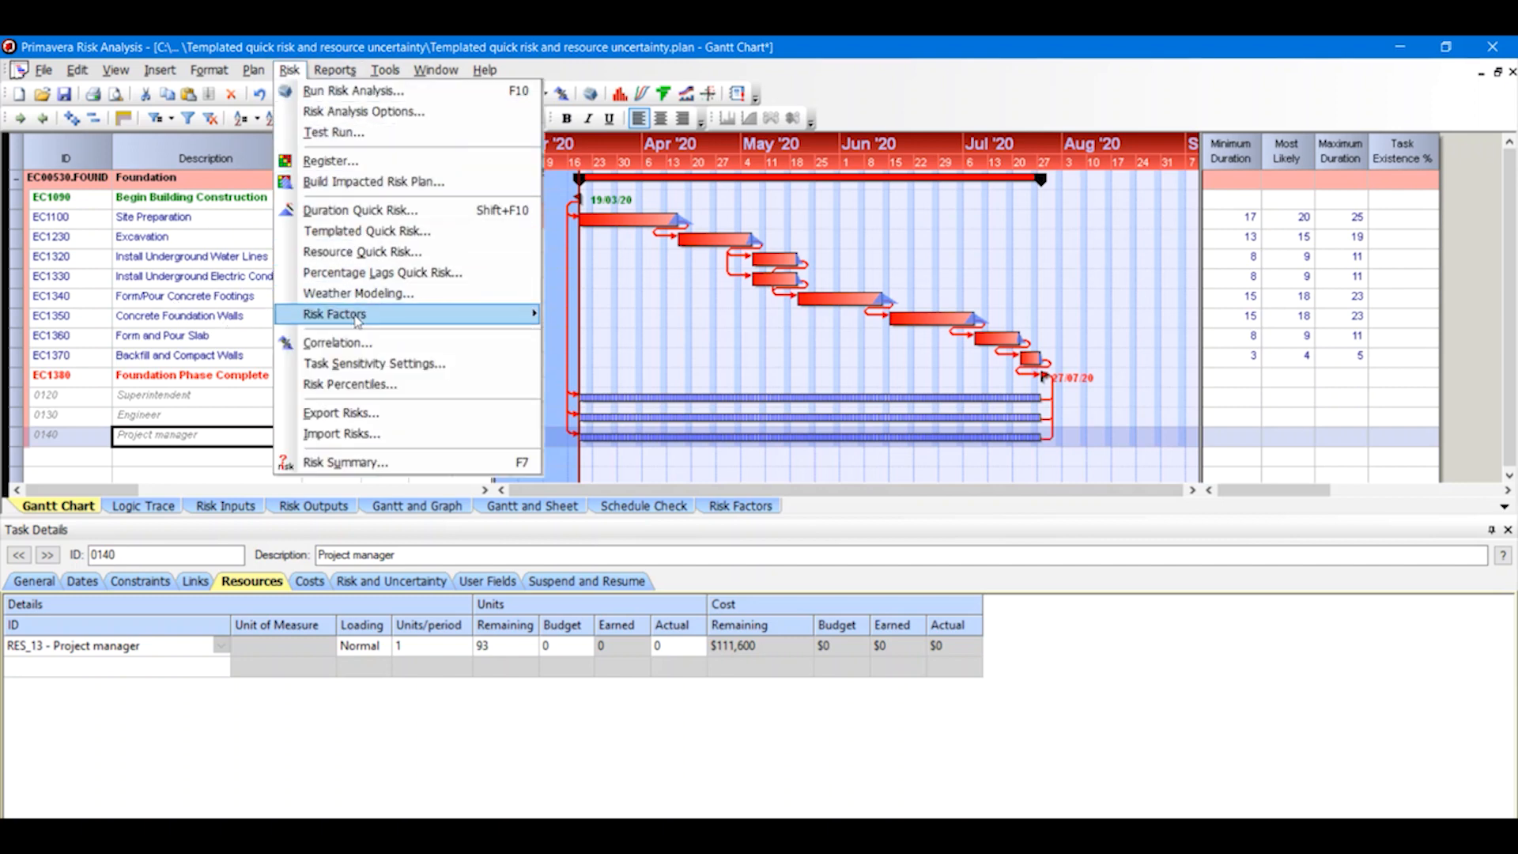
mouse_move(357, 320)
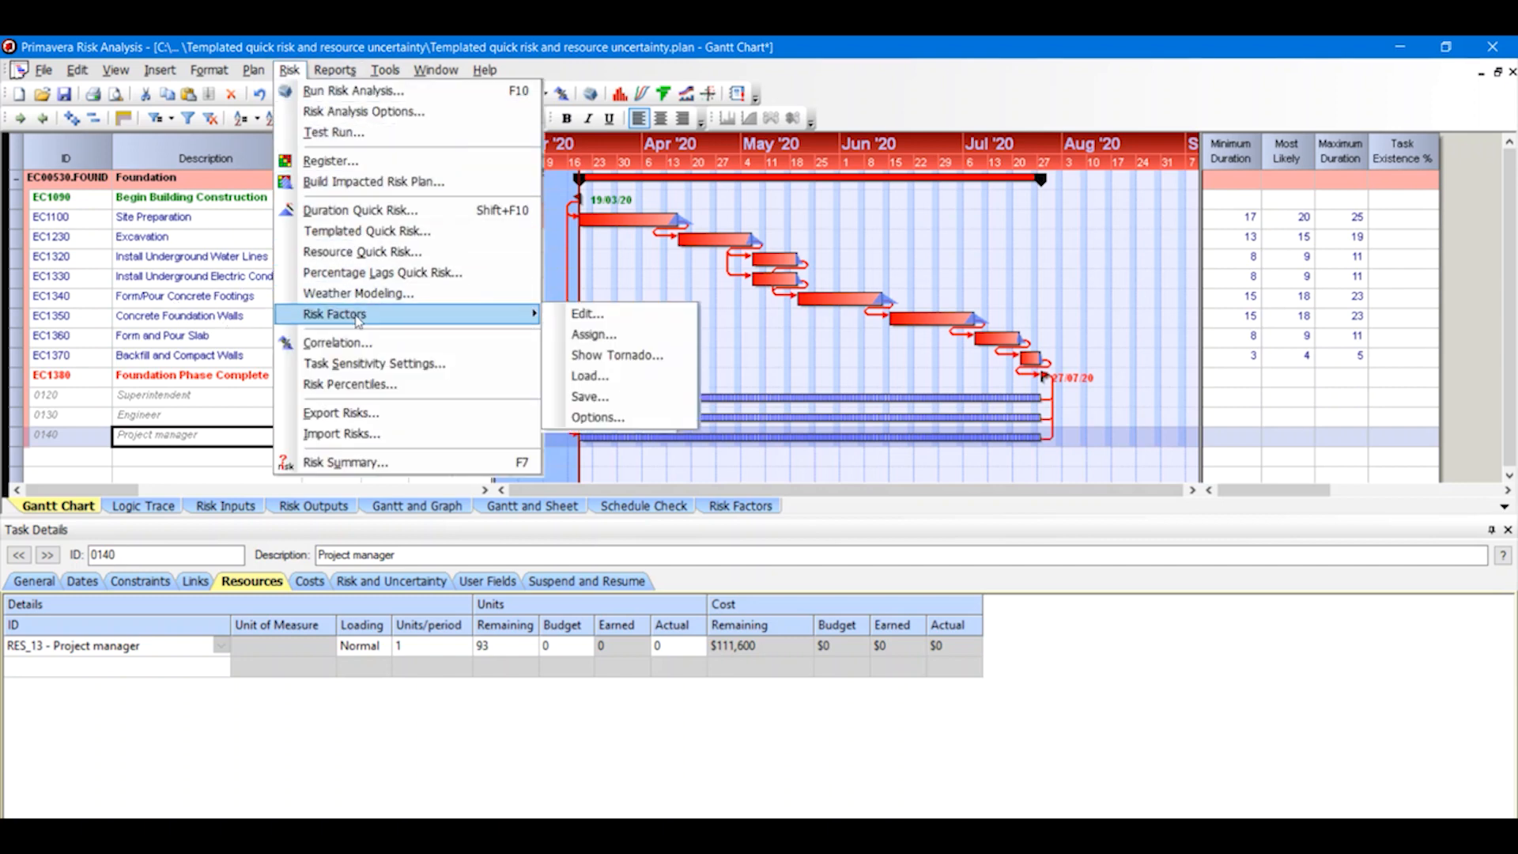
click(587, 336)
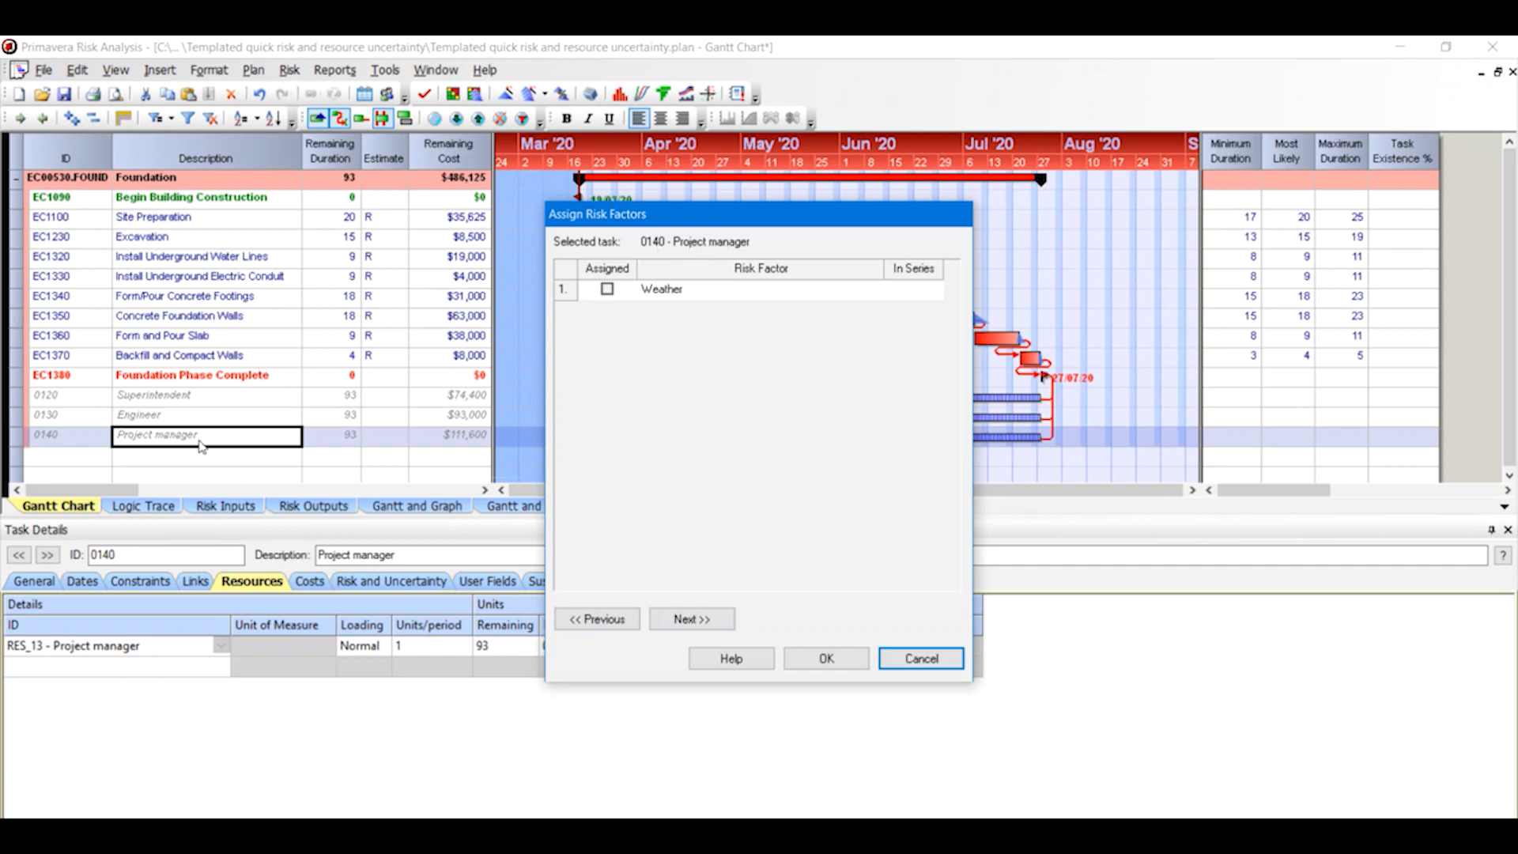
click(609, 621)
click(609, 621)
click(610, 621)
click(610, 621)
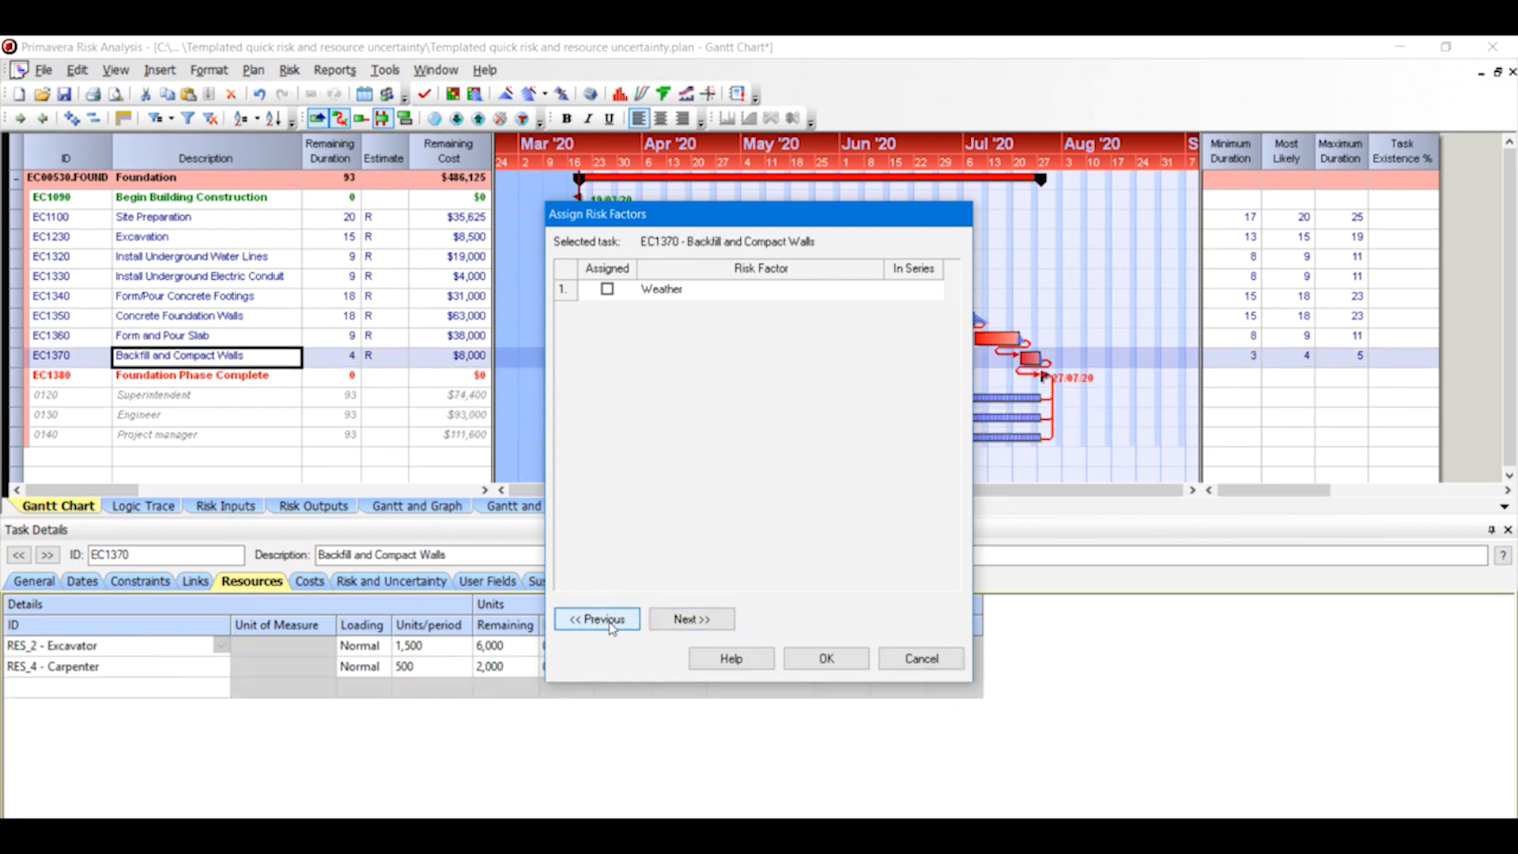
click(610, 621)
click(610, 622)
click(609, 621)
click(610, 621)
click(610, 621)
click(609, 621)
click(609, 621)
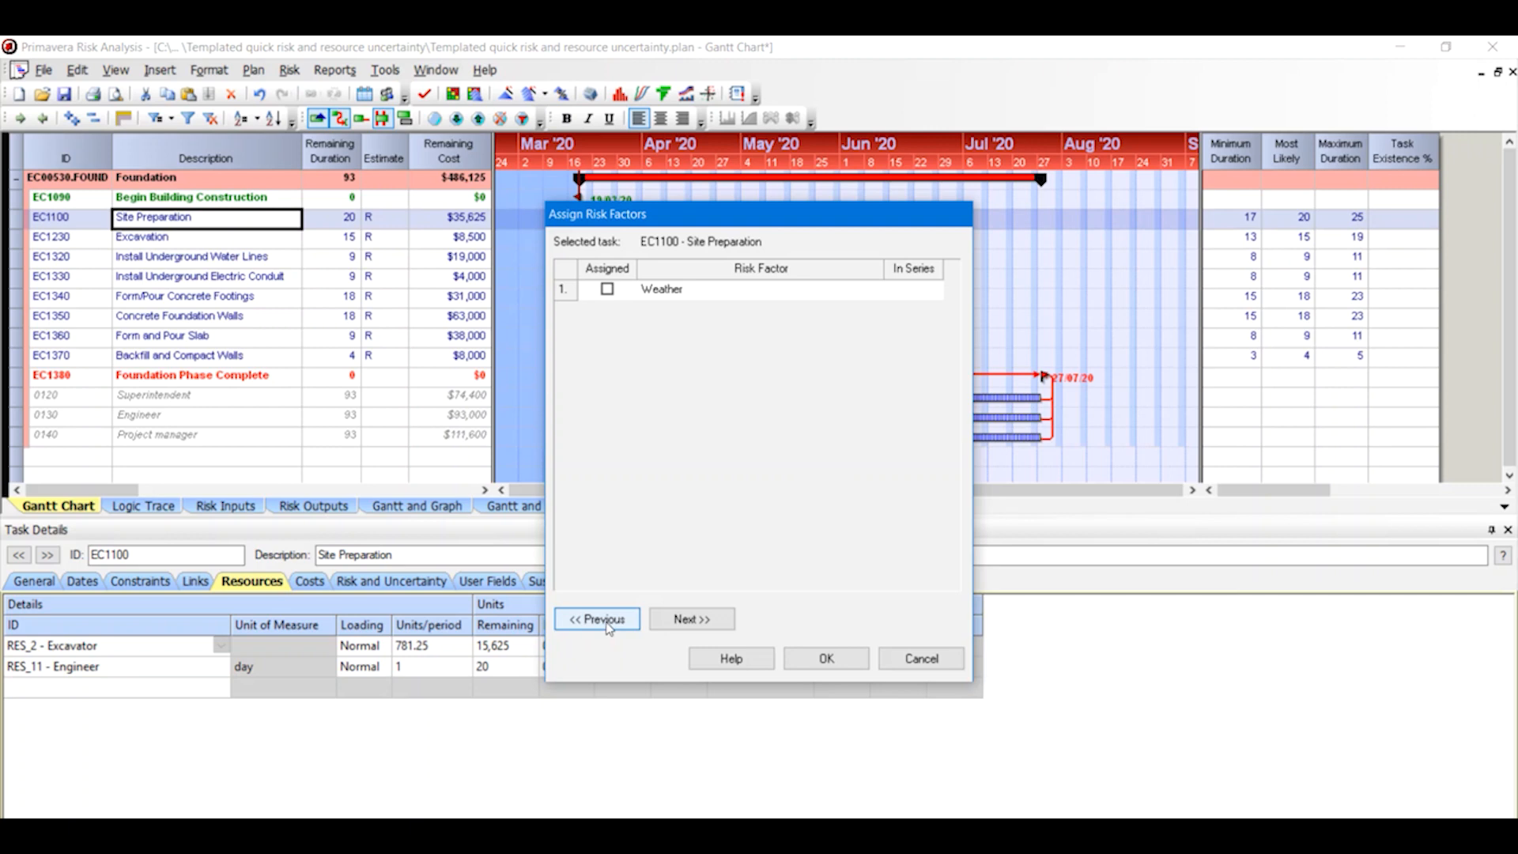
click(607, 290)
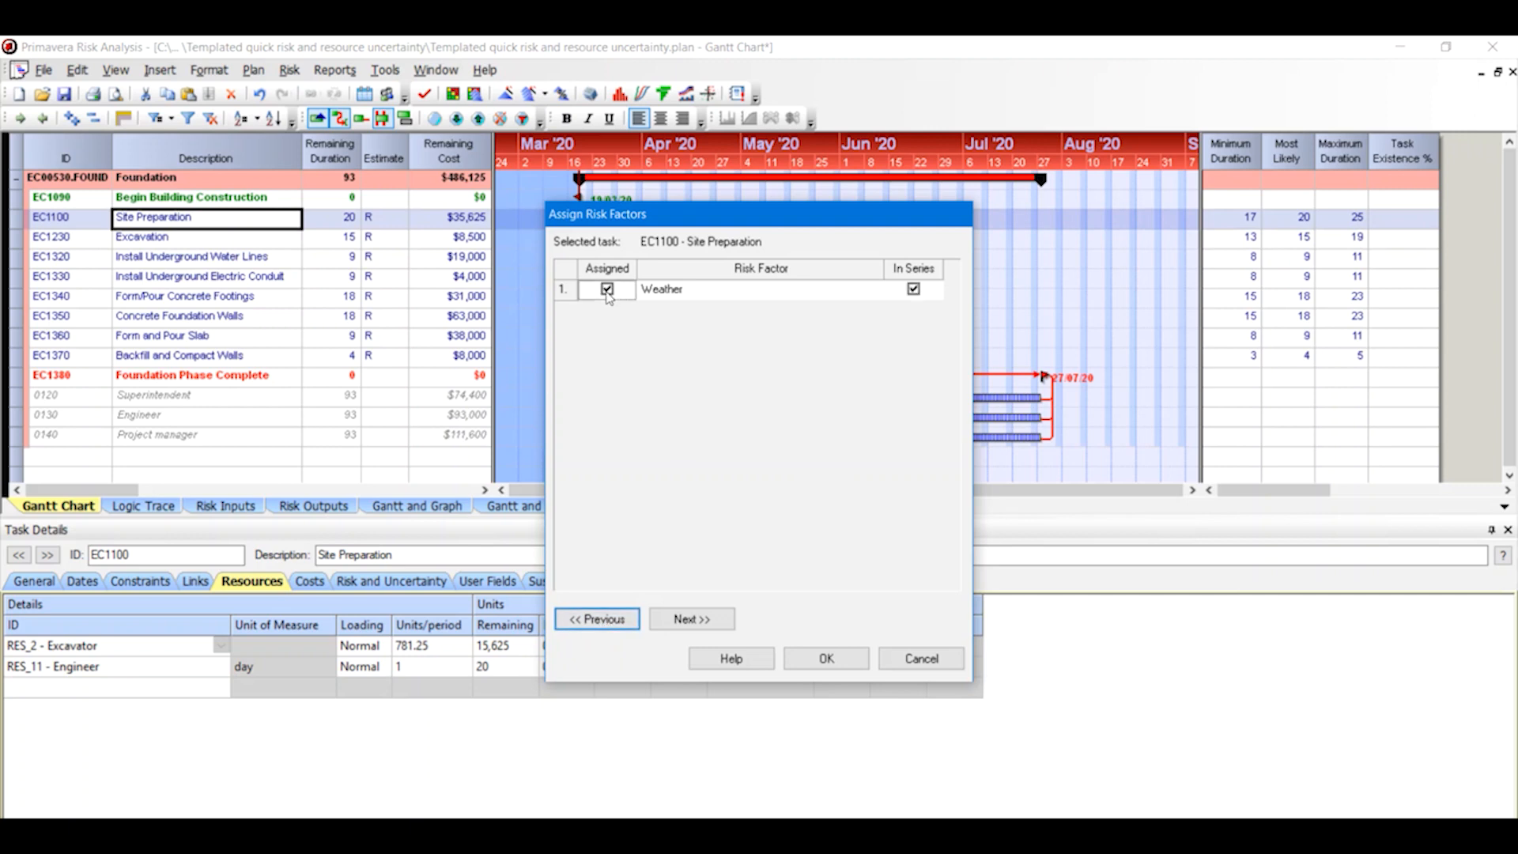
Step: Assign Weather to Excavation, Install Underground Water Lines and Install Underground Electric Conduit as well, and accept the assignments
click(690, 618)
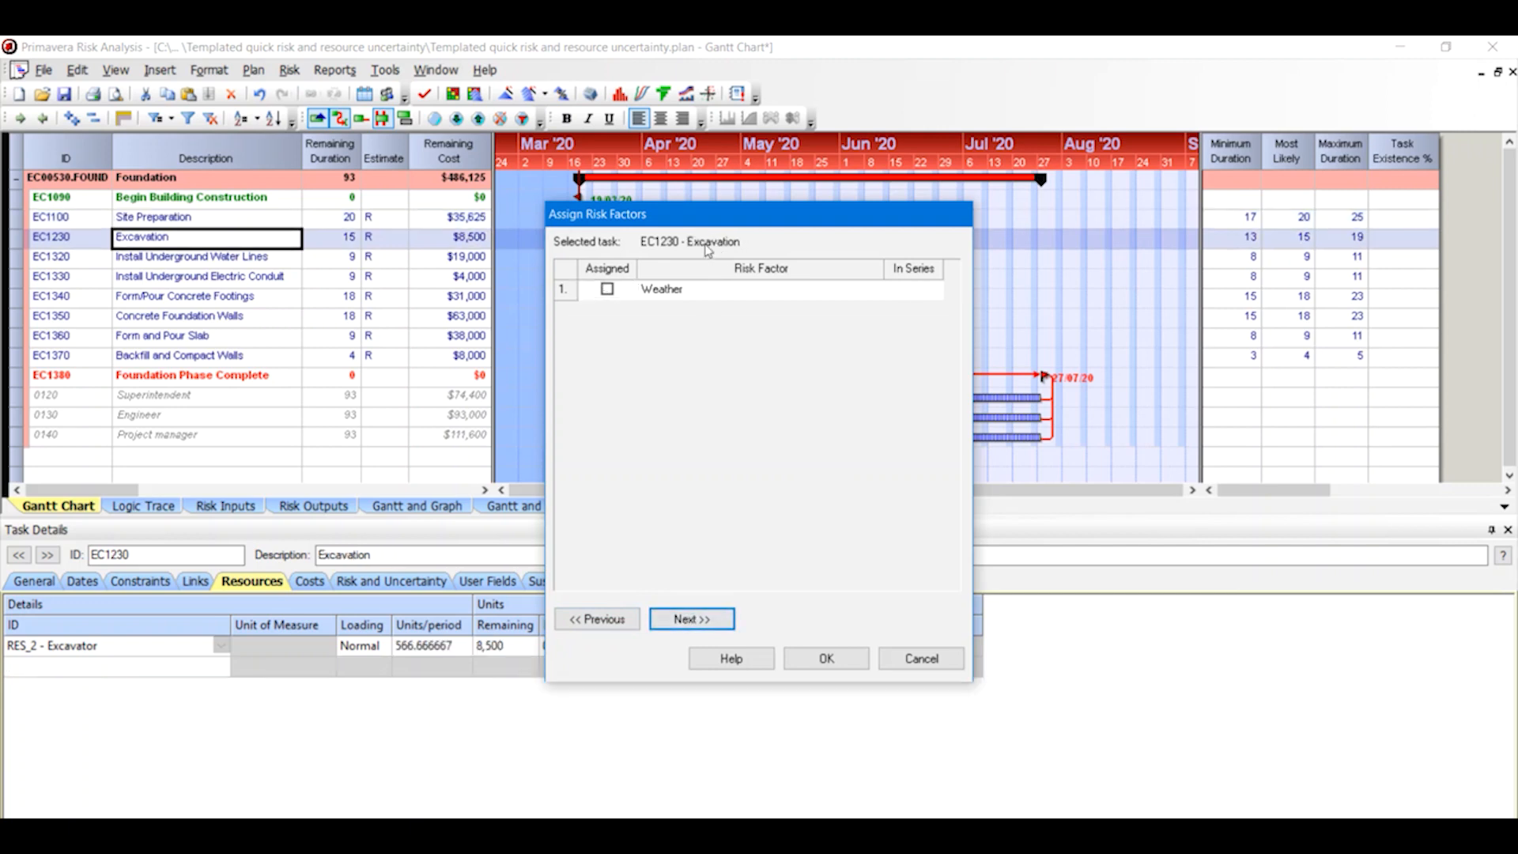
click(607, 289)
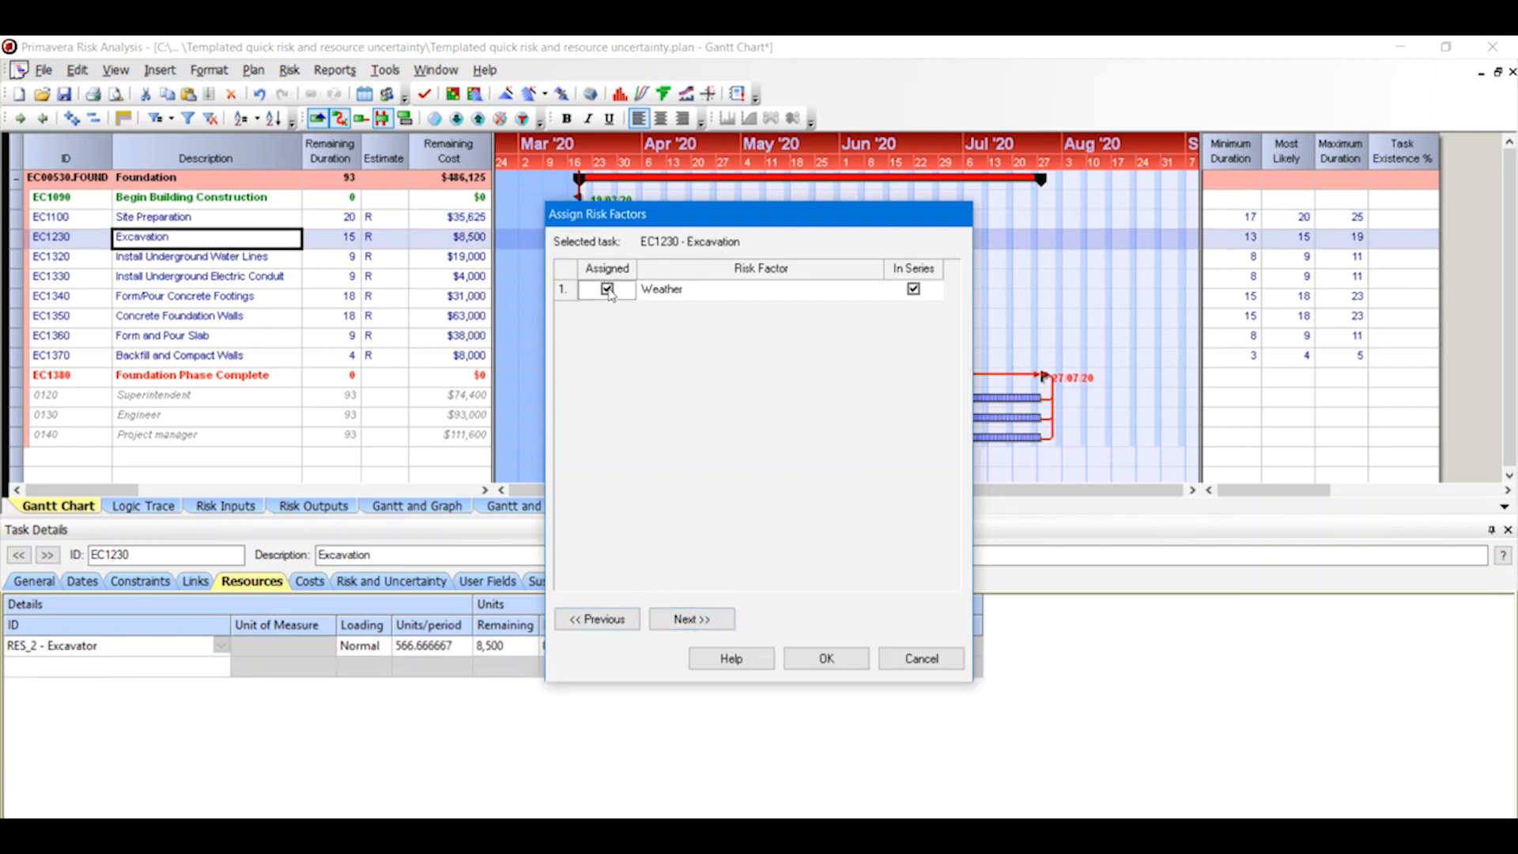
click(701, 624)
click(609, 290)
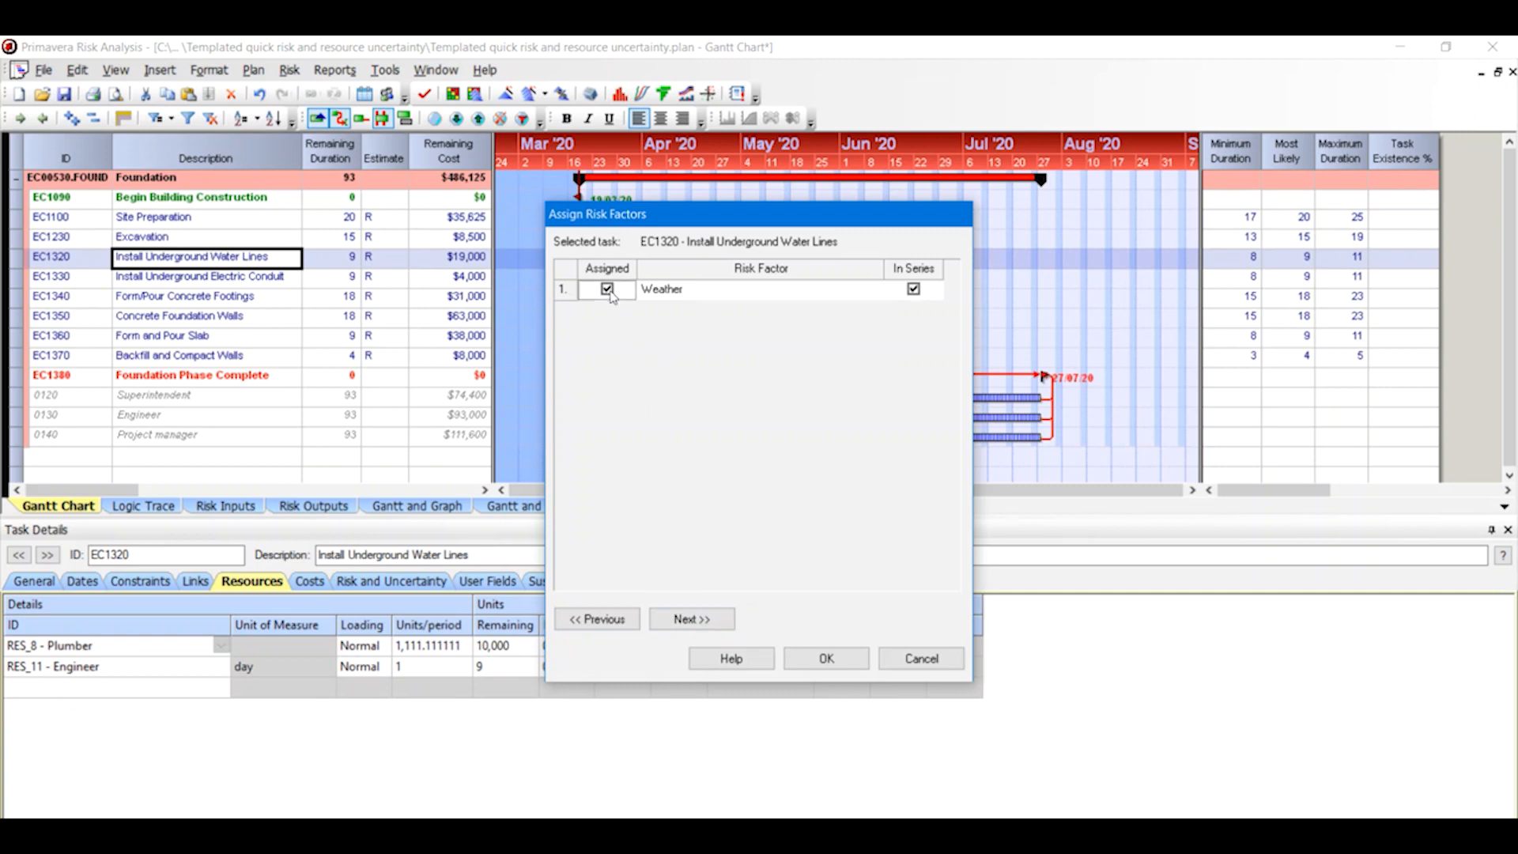
click(693, 621)
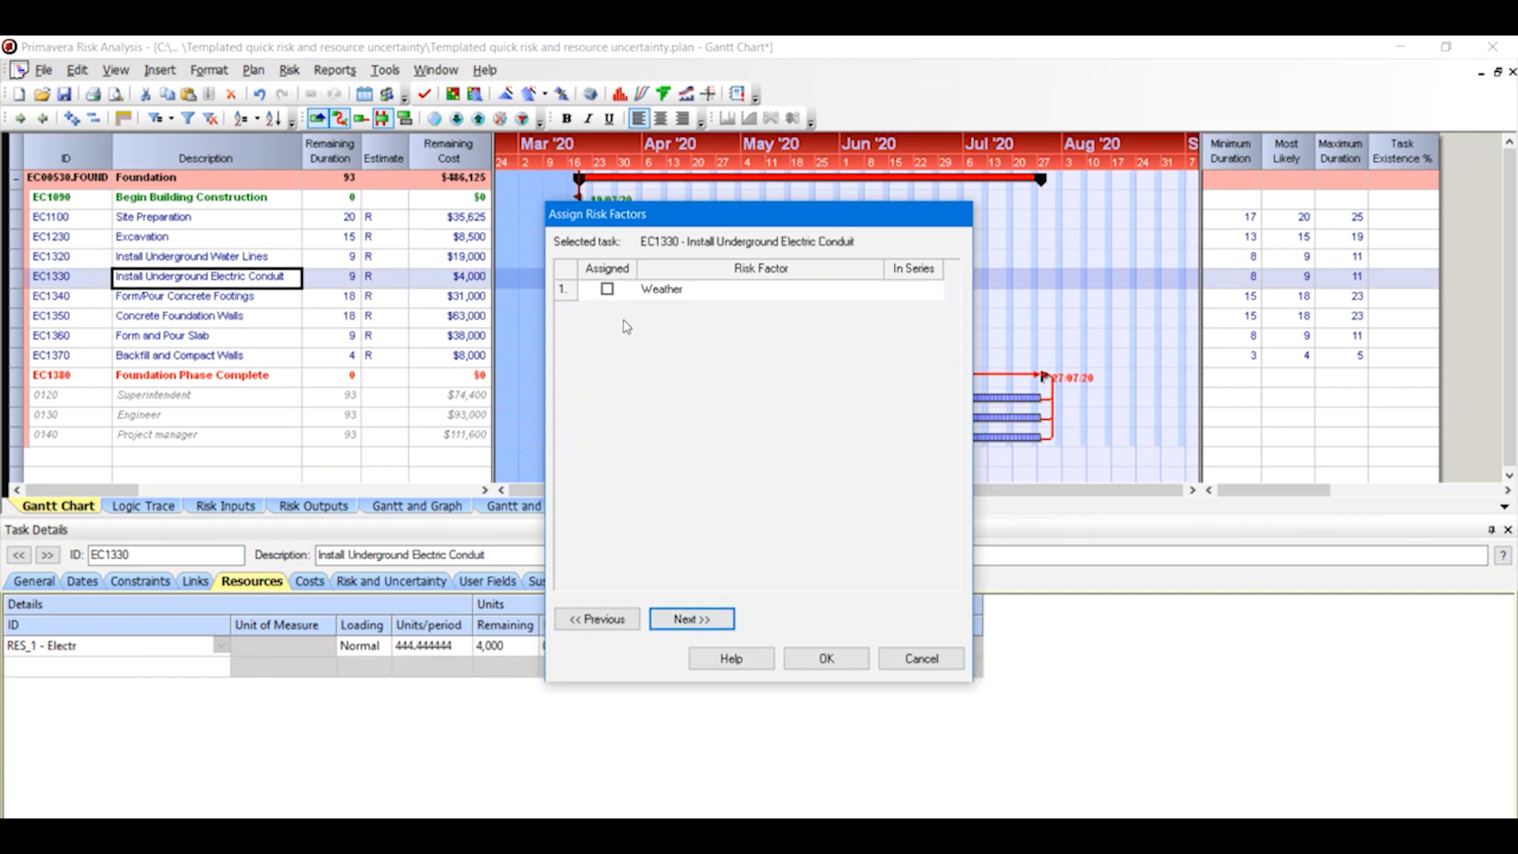
click(607, 289)
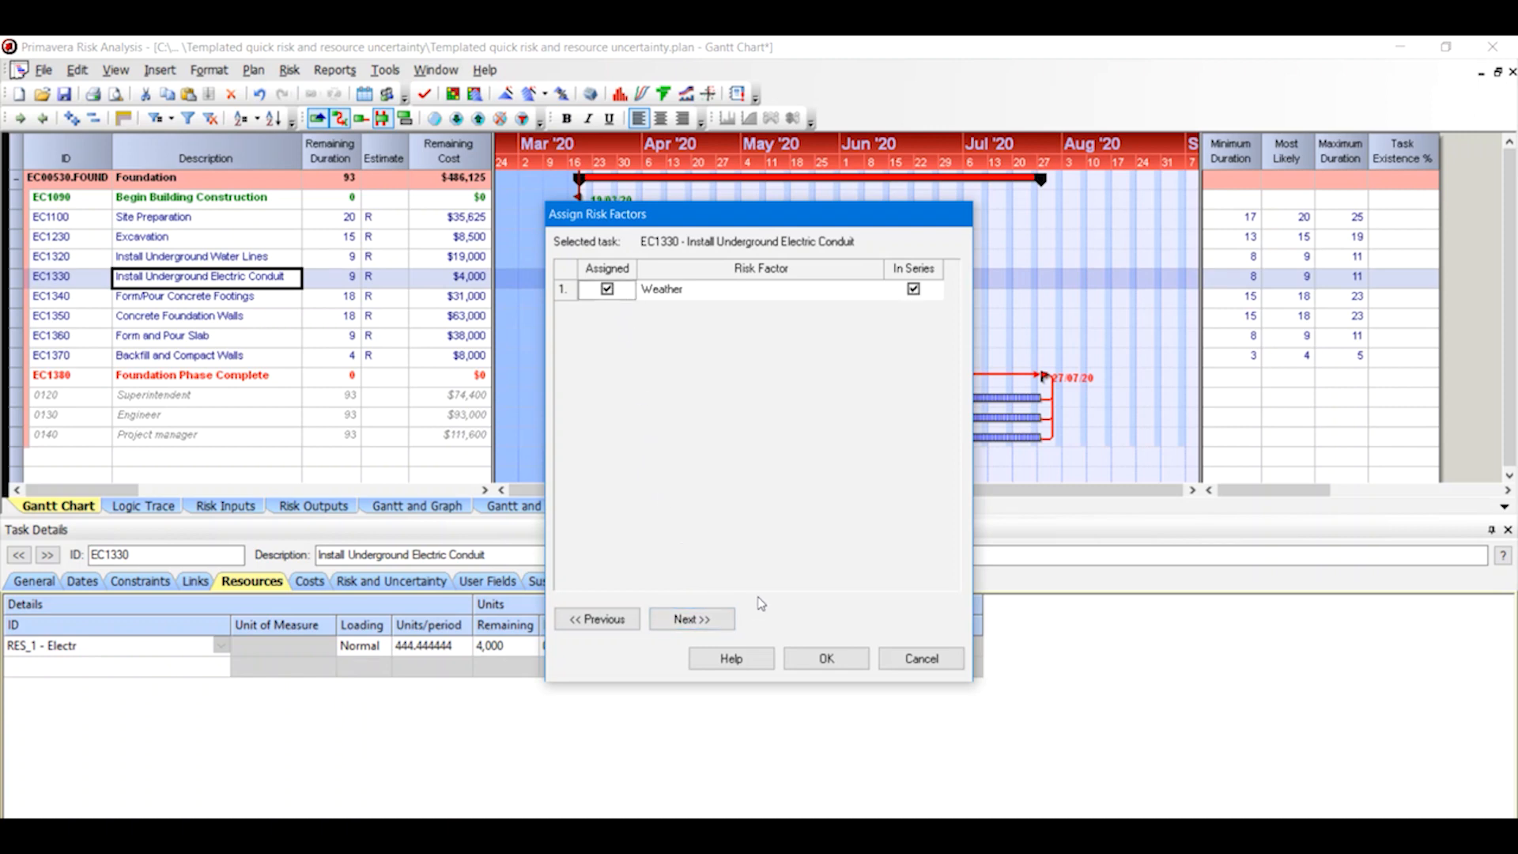
click(826, 659)
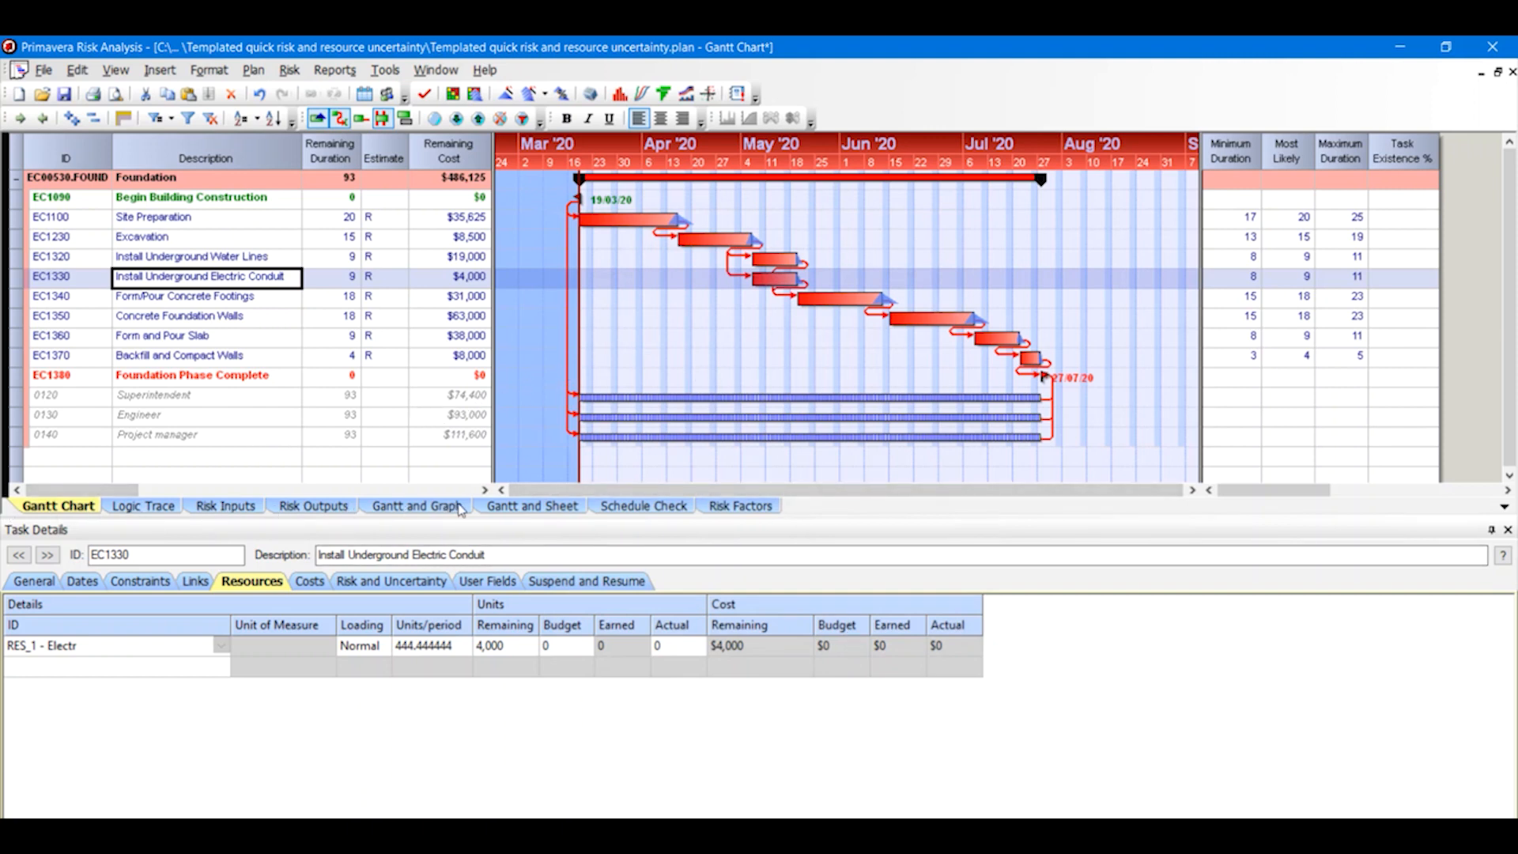
Step: Insert the Risk Factors sheet into the workspace and look through the factors assigned to each task
click(512, 510)
right_click(513, 510)
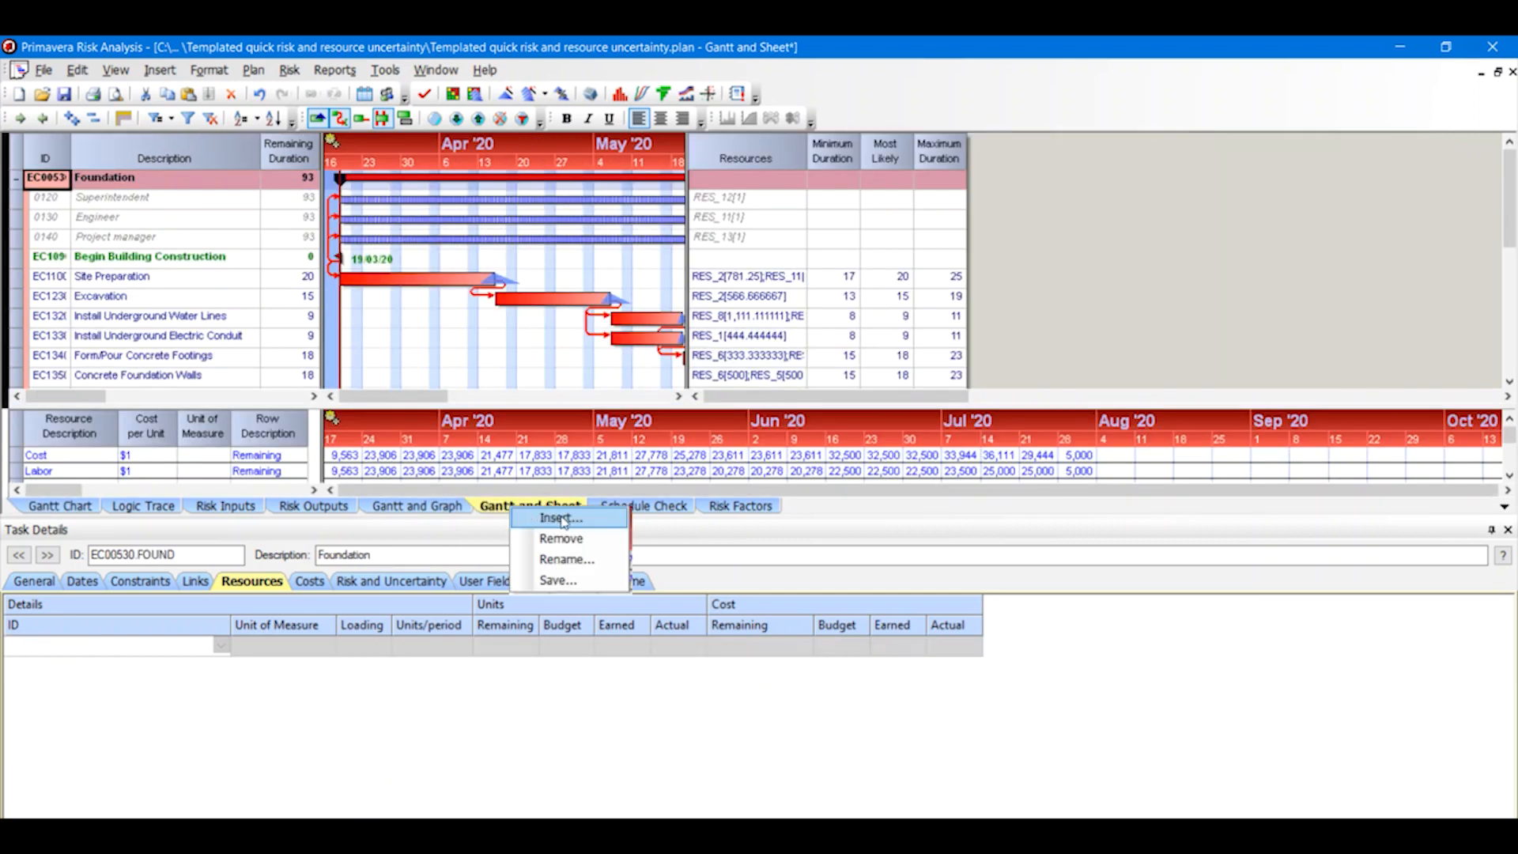
click(564, 518)
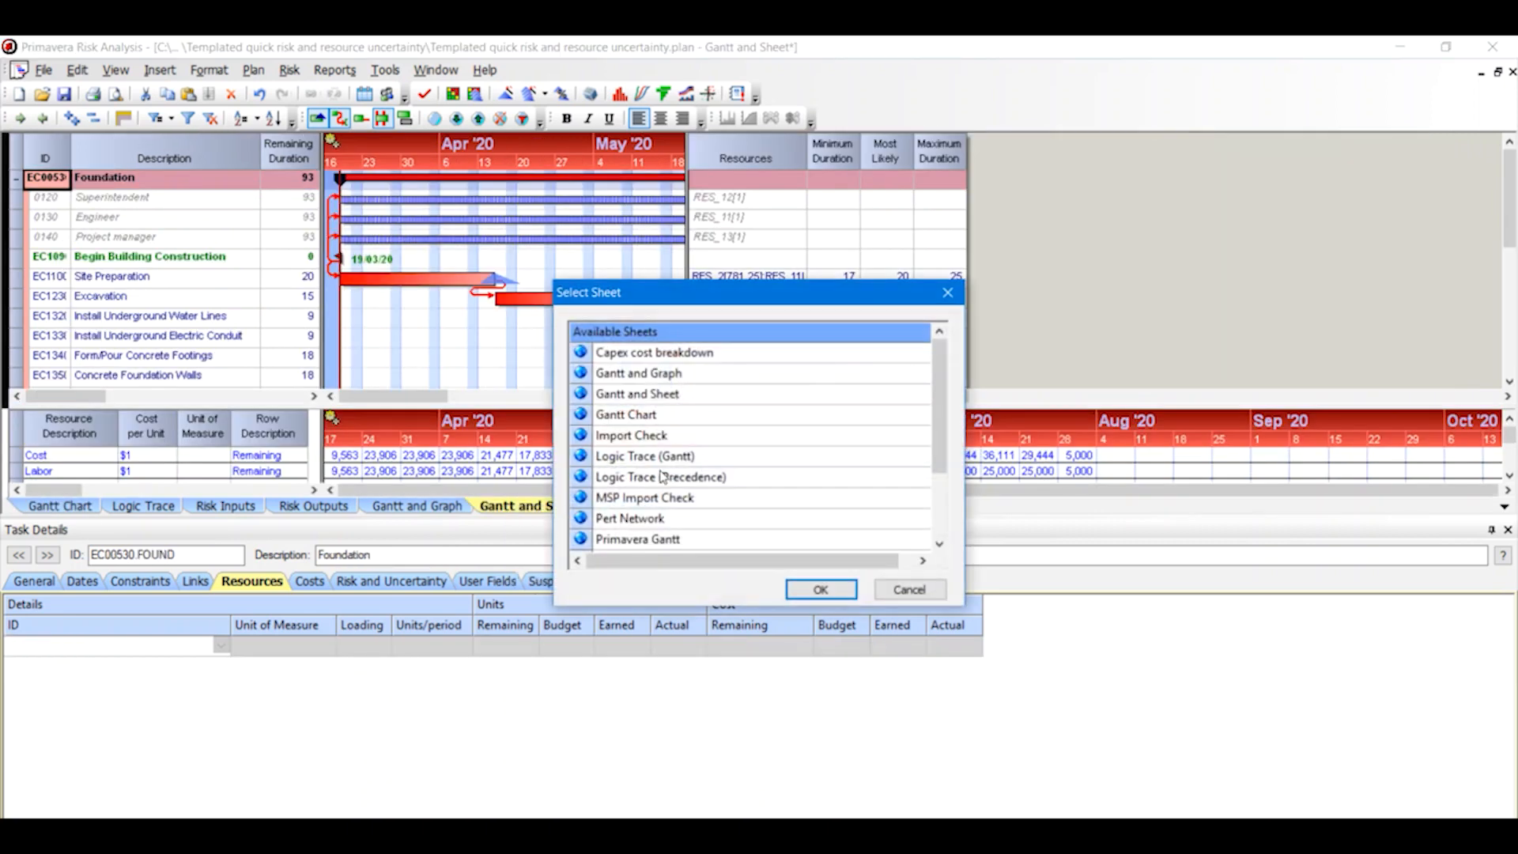
scroll(664, 474, down, 2)
click(618, 459)
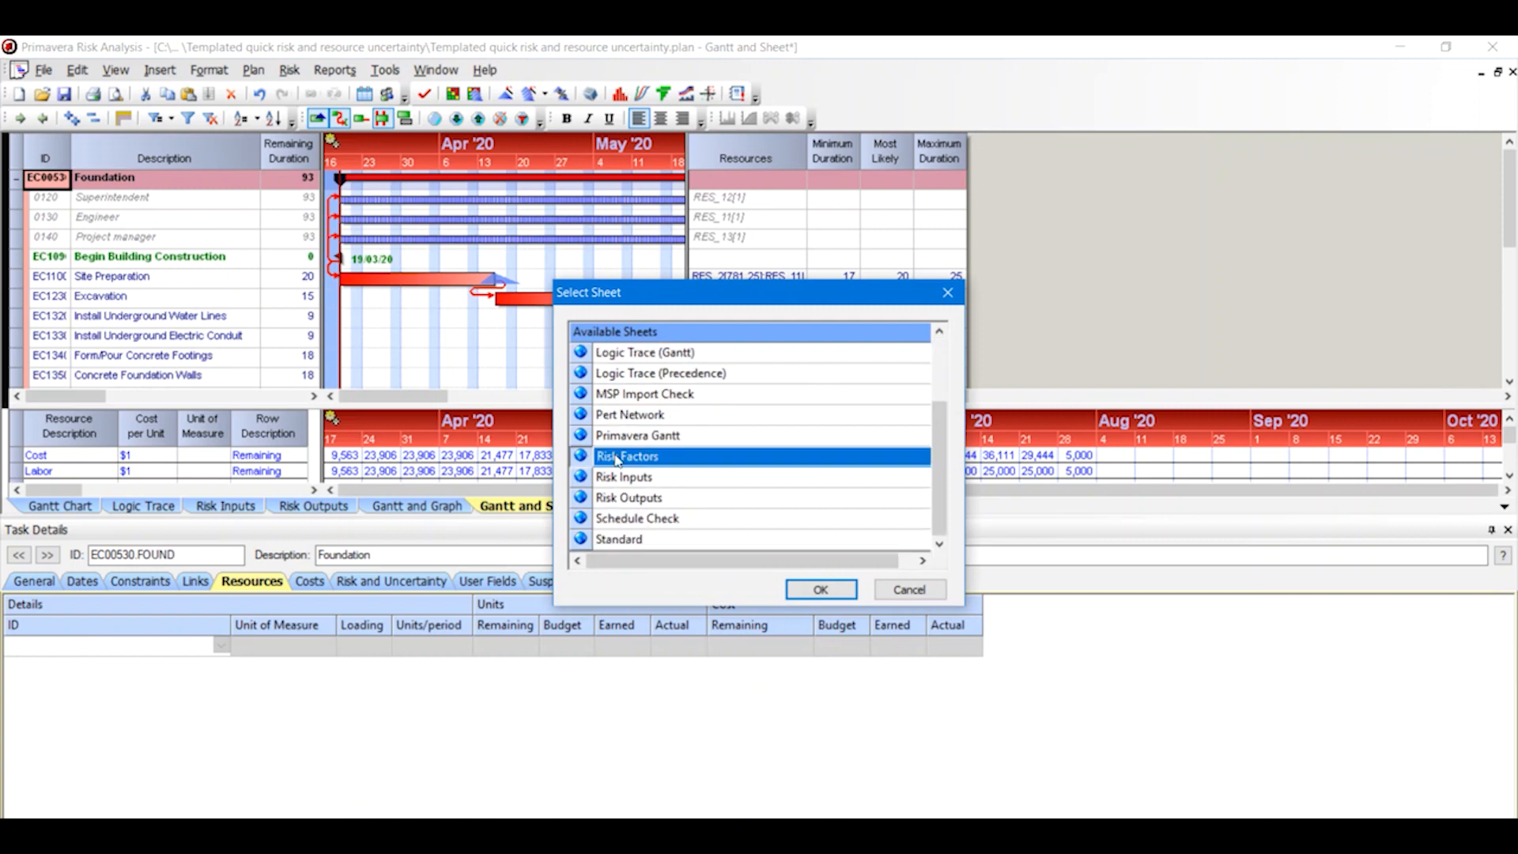
click(825, 592)
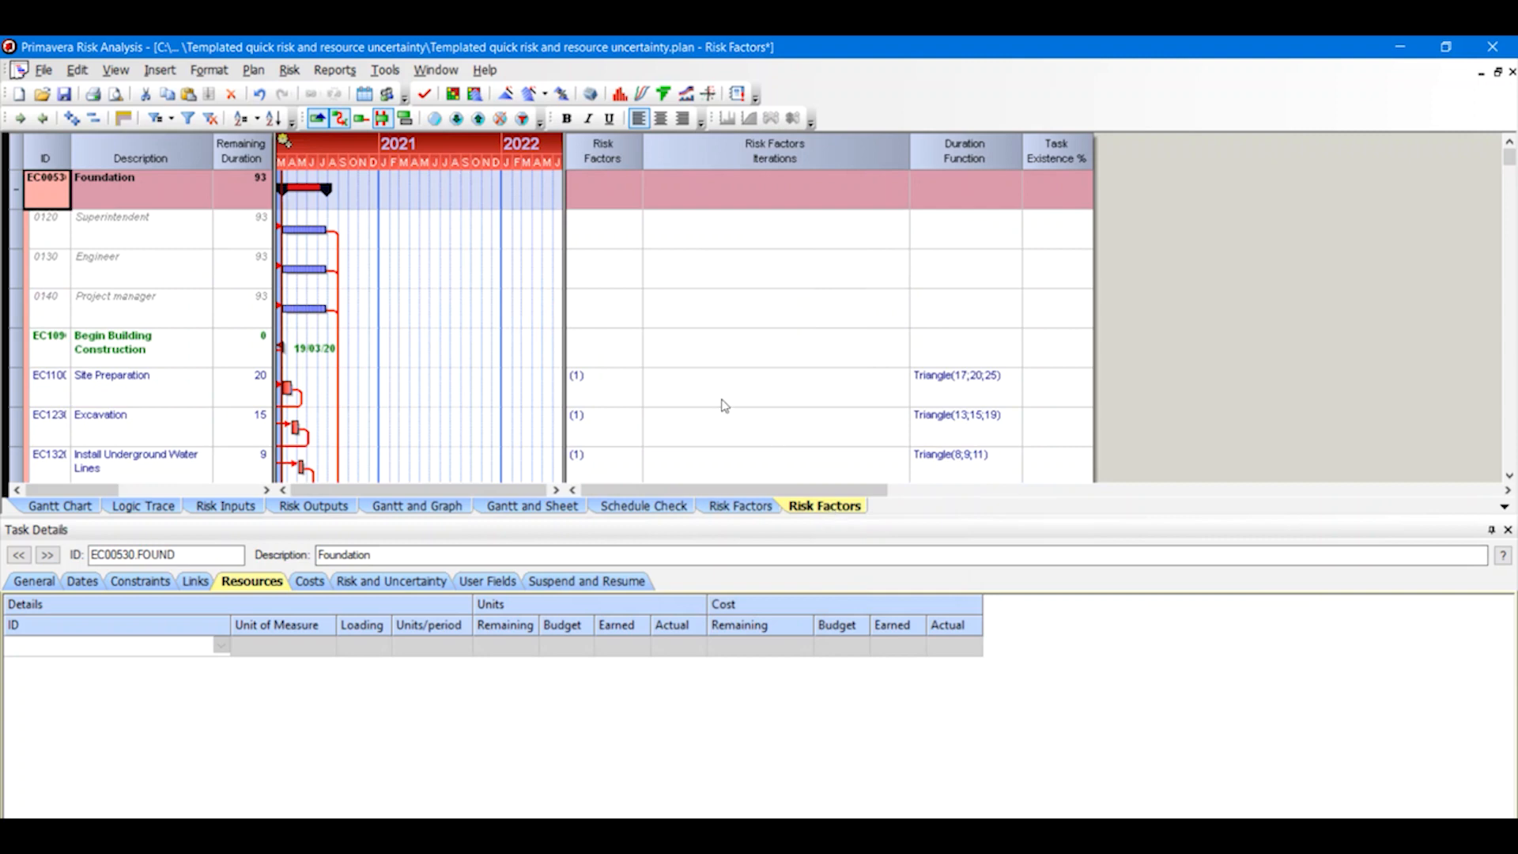
scroll(721, 405, down, 3)
scroll(721, 405, up, 3)
Step: Return to the Gantt Chart sheet and run the risk analysis for 1000 iterations
click(78, 508)
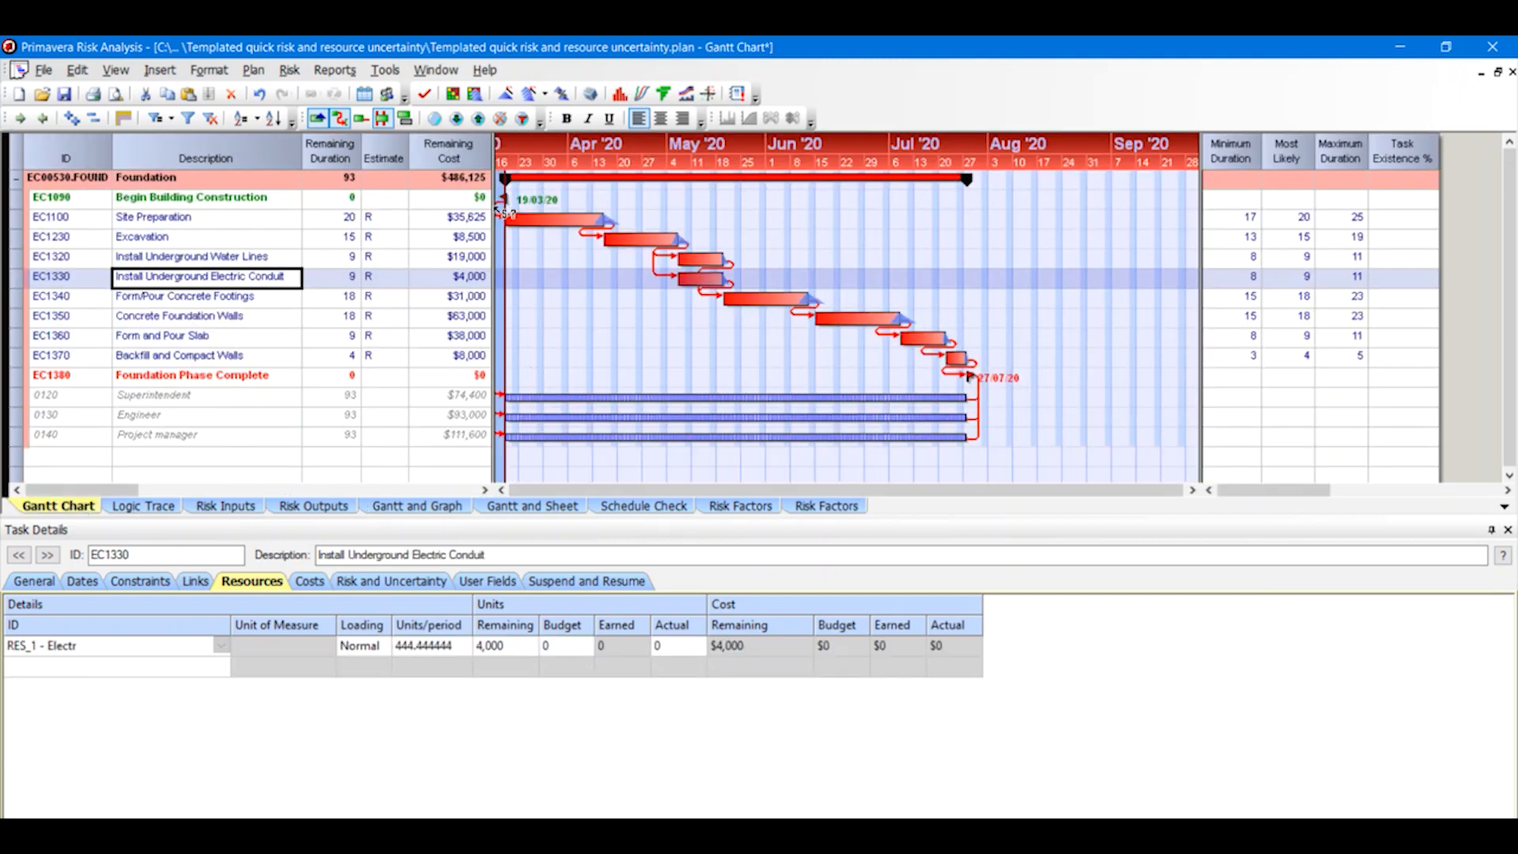
click(290, 71)
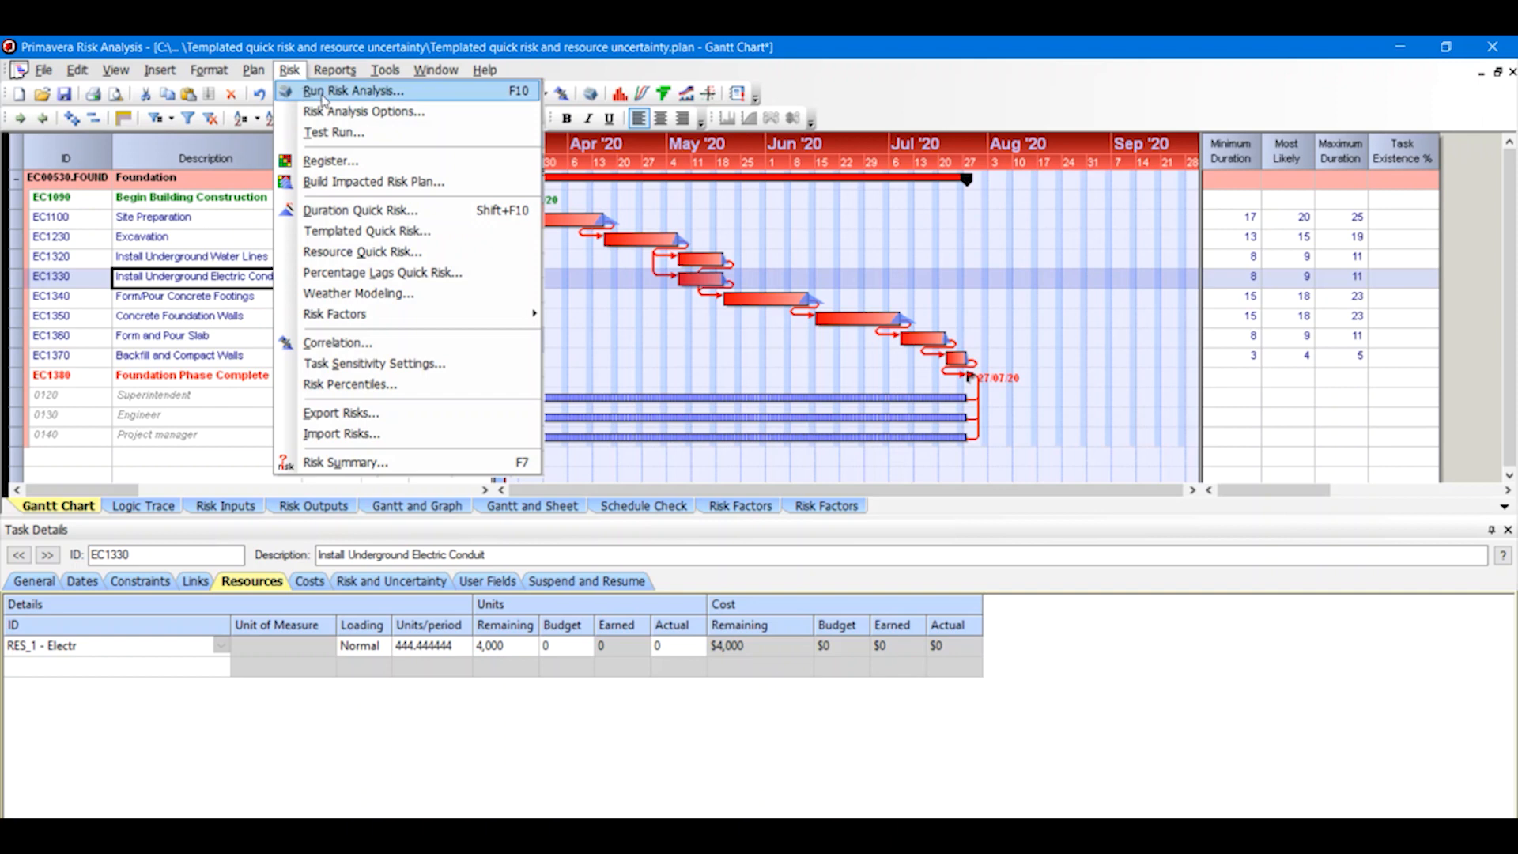
click(324, 93)
click(814, 534)
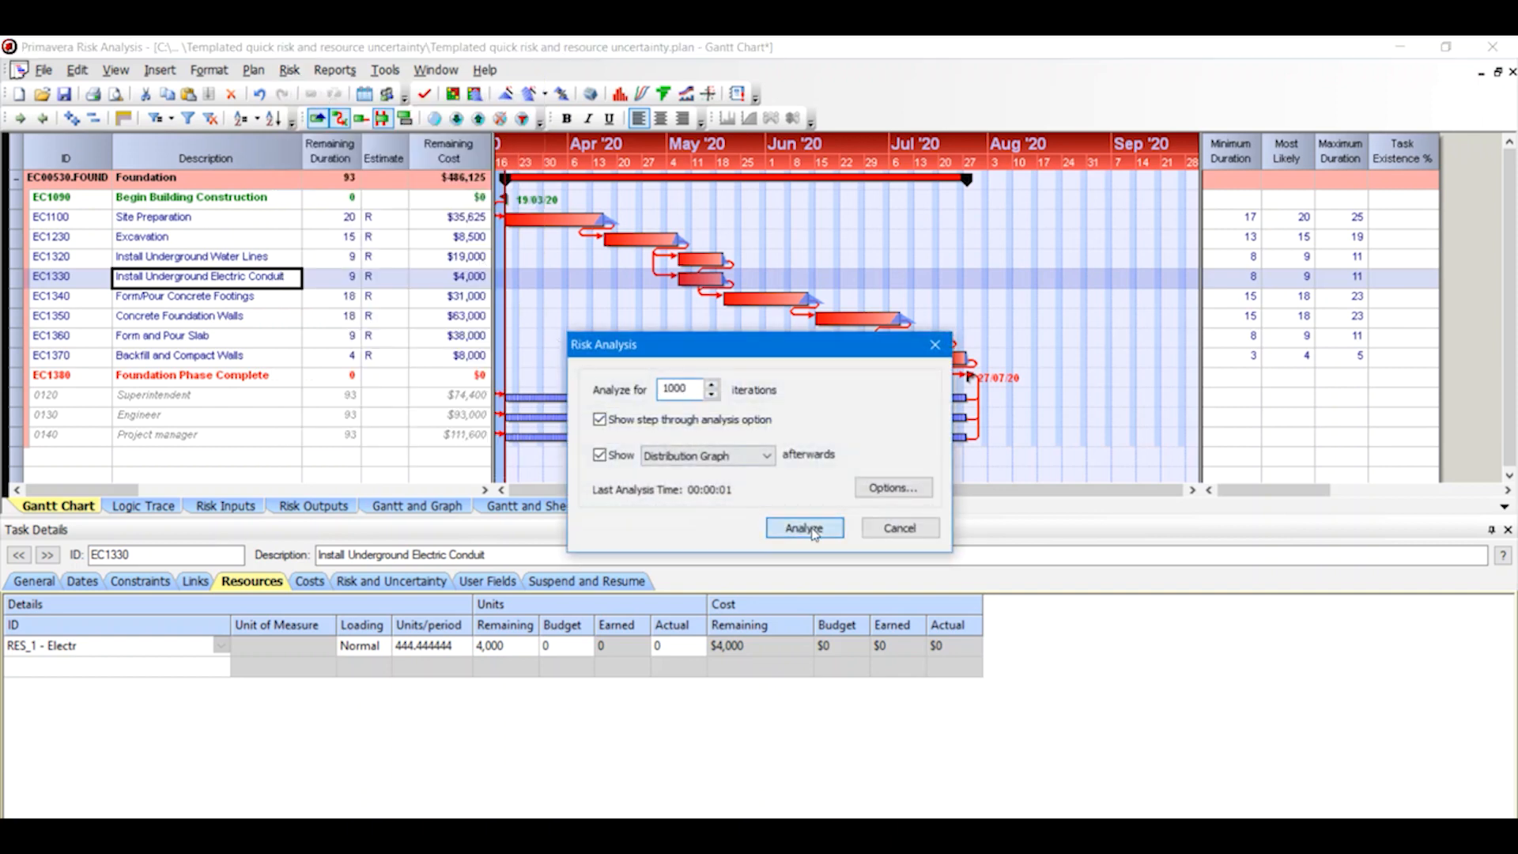
click(654, 700)
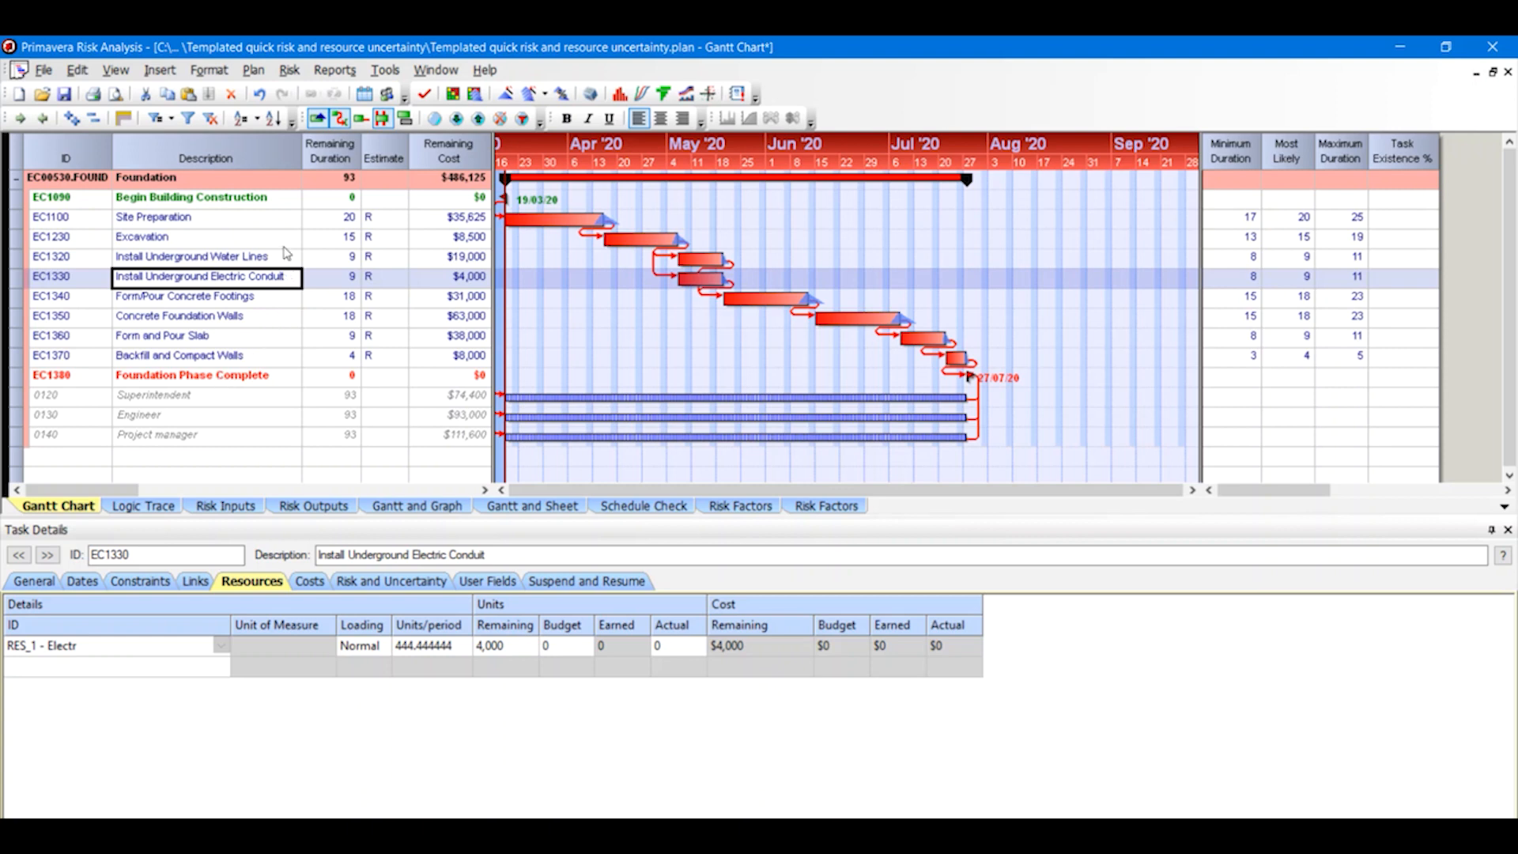
Step: Open the risk register and examine its risk scoring setup: probability, impact and tolerance scales and the scoring matrix
click(291, 70)
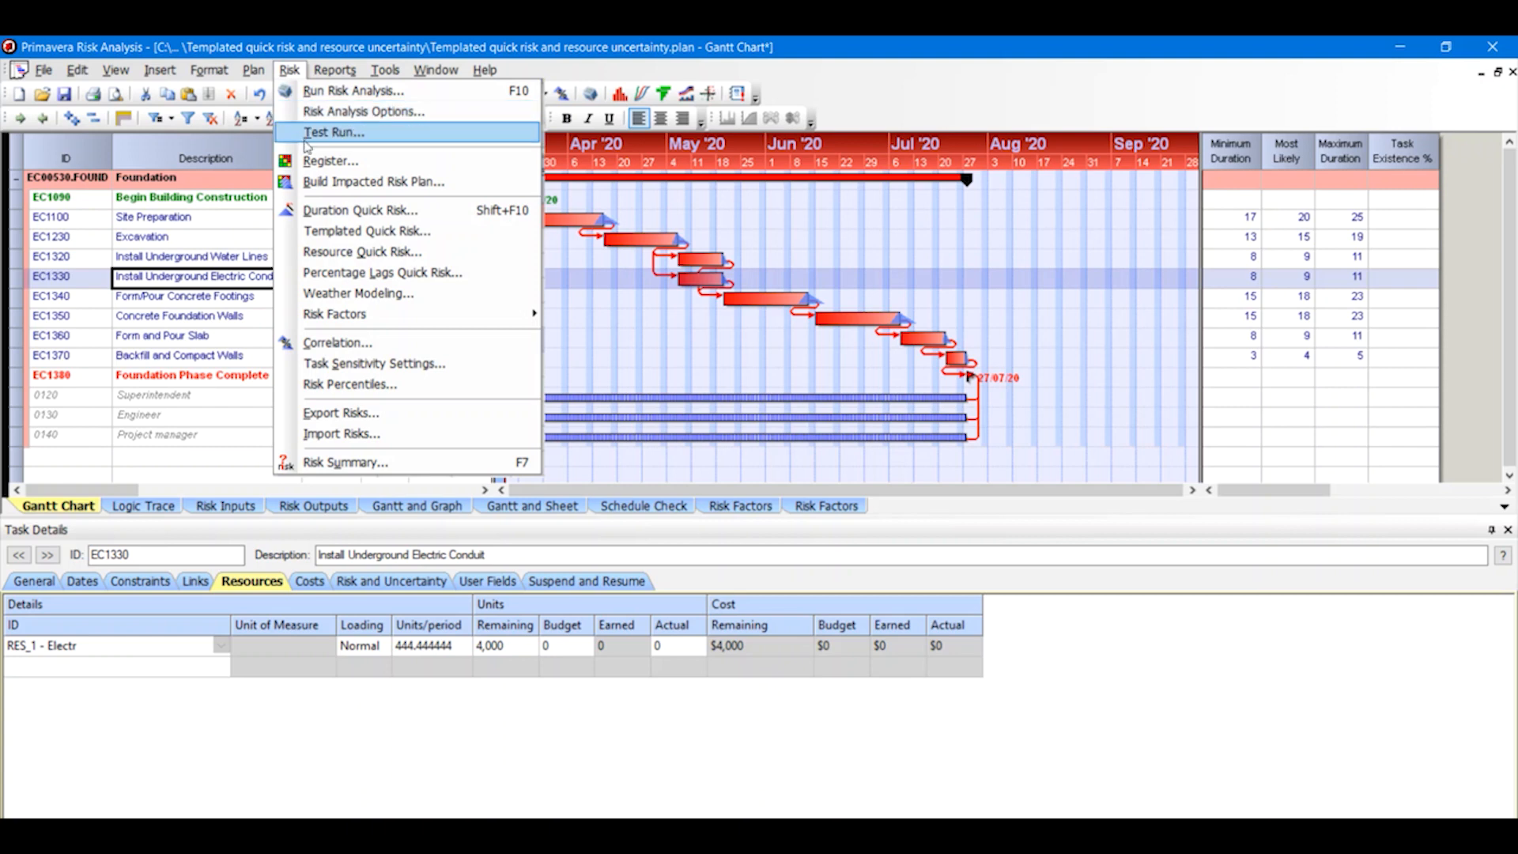
click(318, 163)
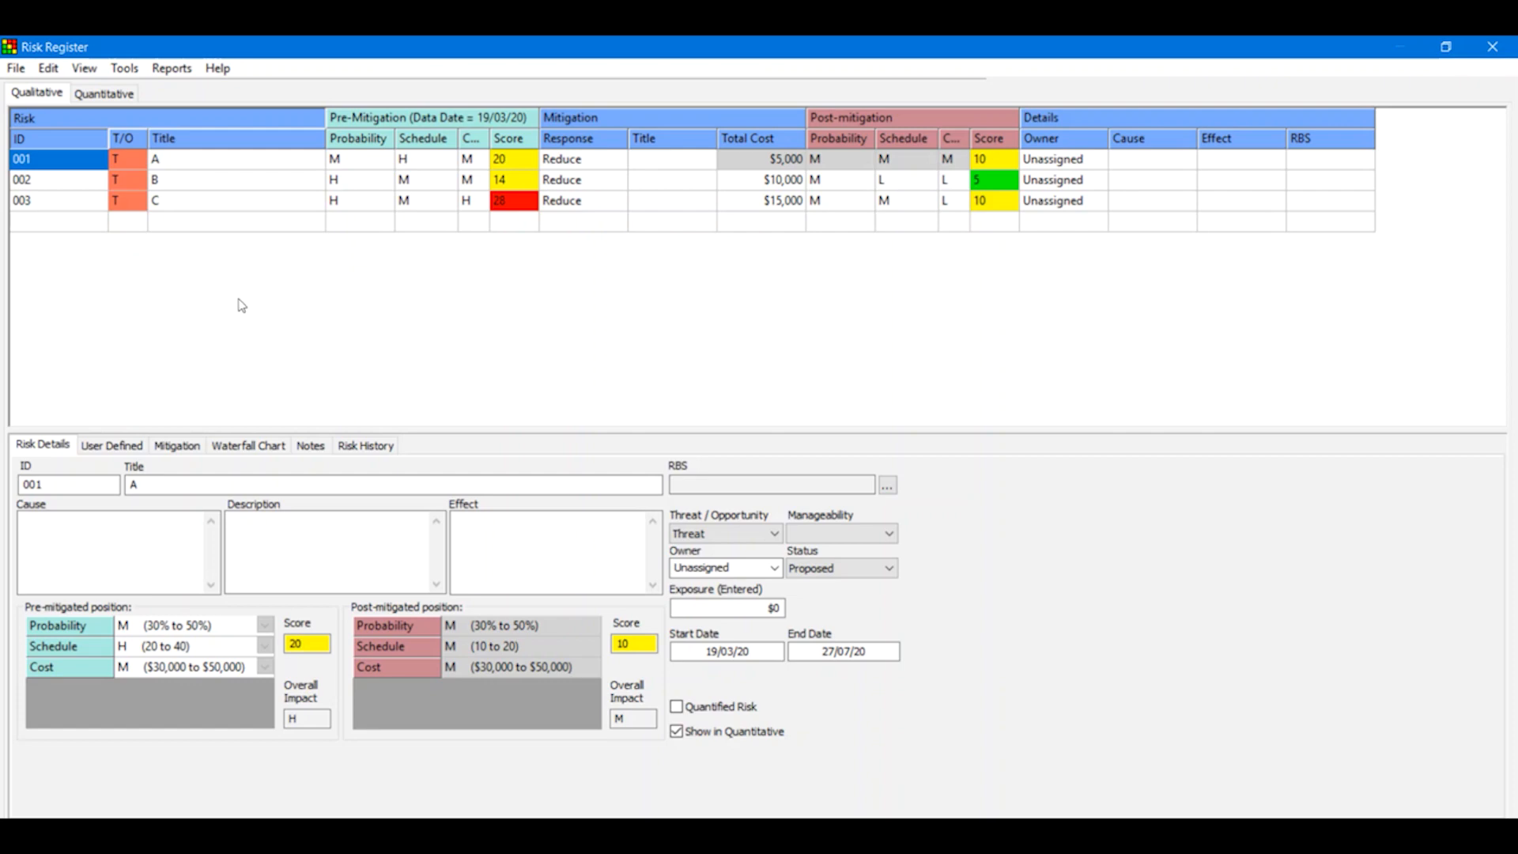
click(49, 69)
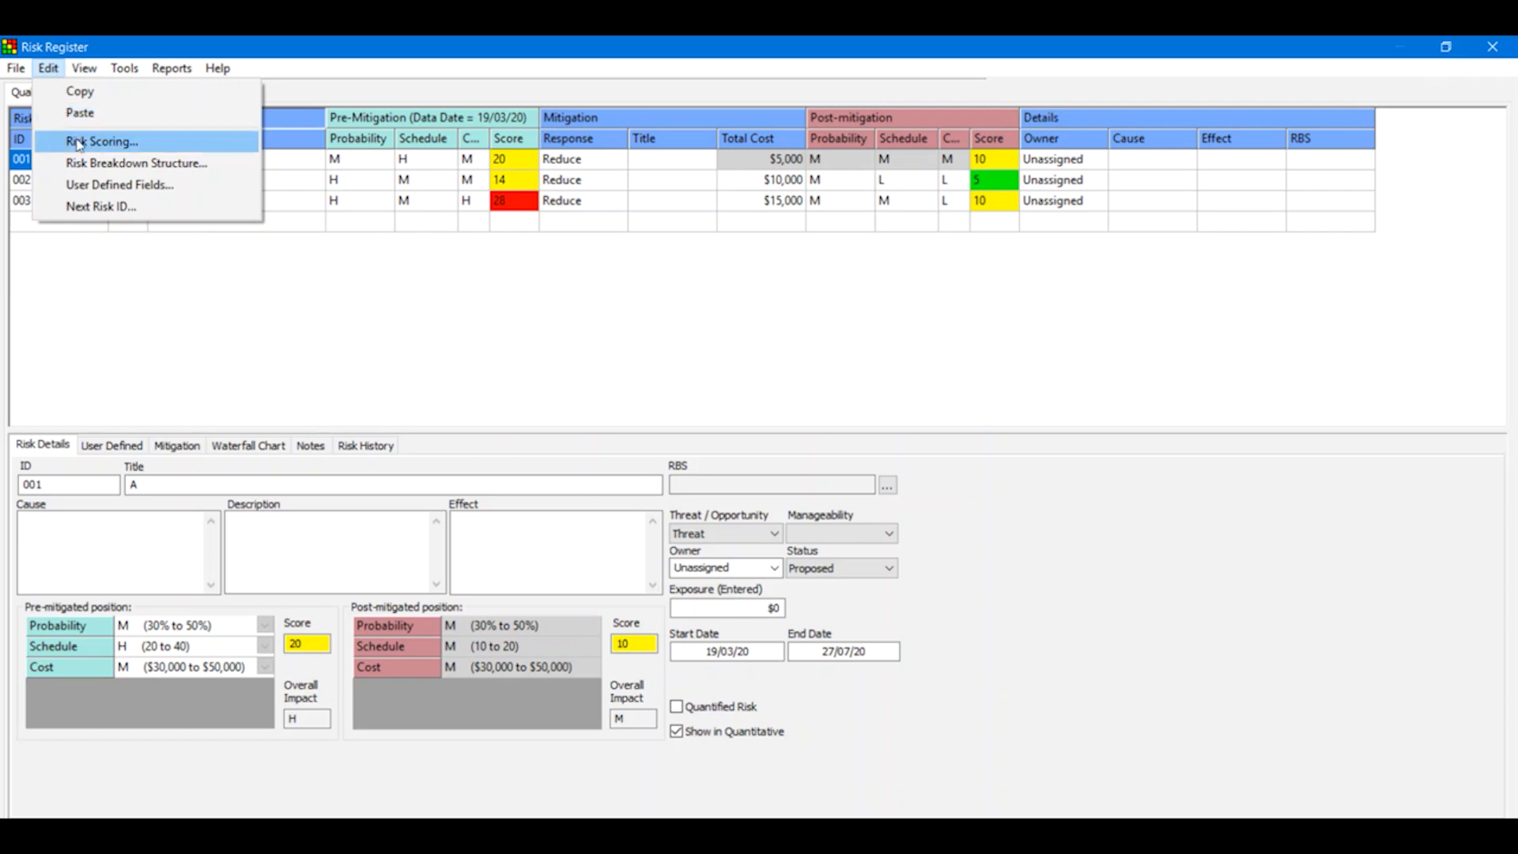
click(80, 143)
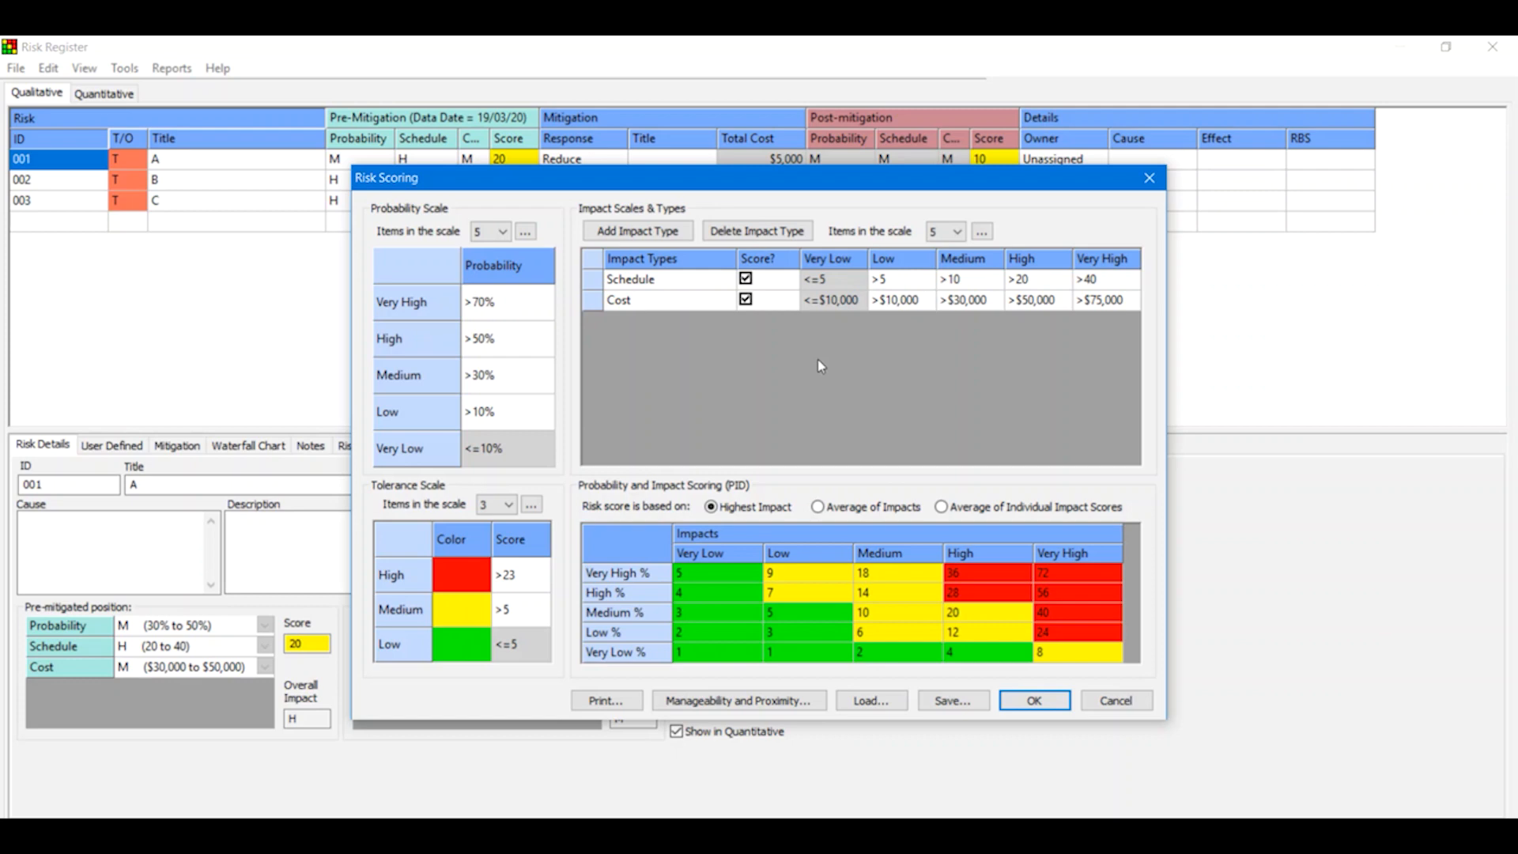
click(1107, 285)
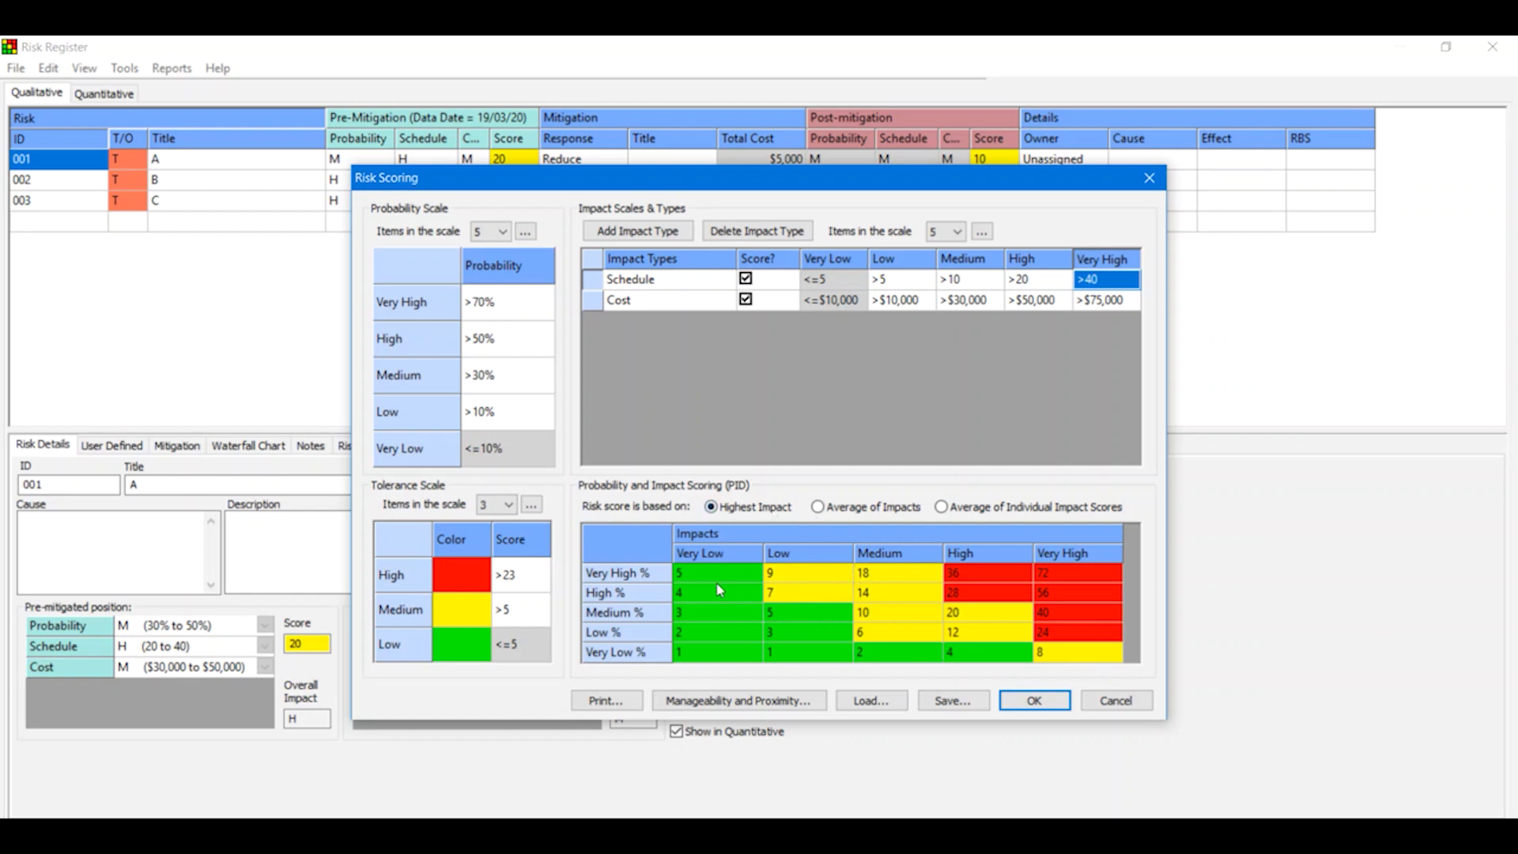
click(1033, 700)
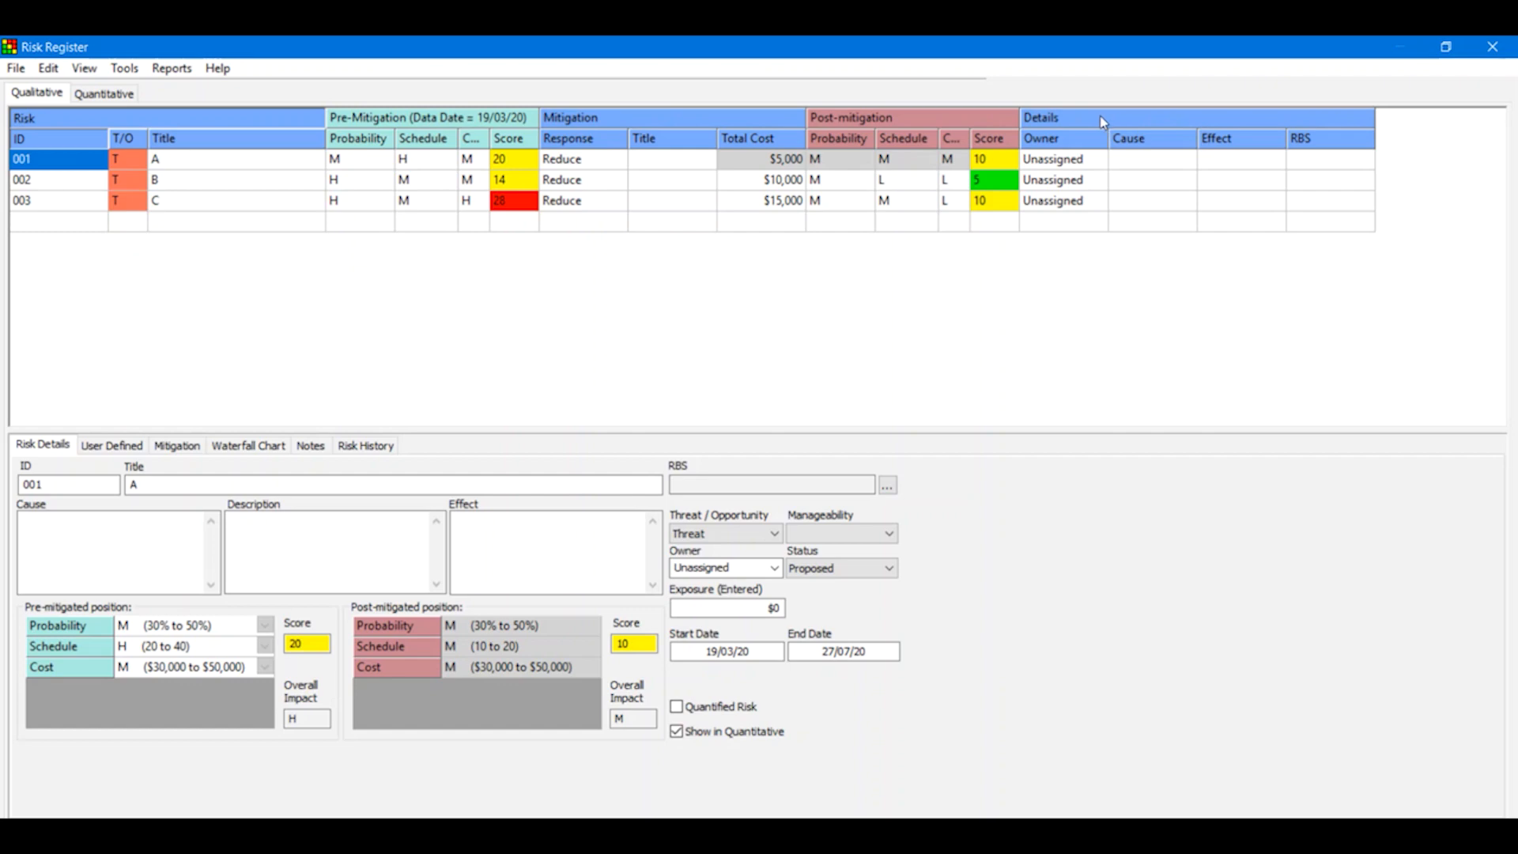
Step: Review which columns the risk register can display, including the Details and User Details groups, and accept the selection
click(85, 69)
mouse_move(127, 119)
click(302, 191)
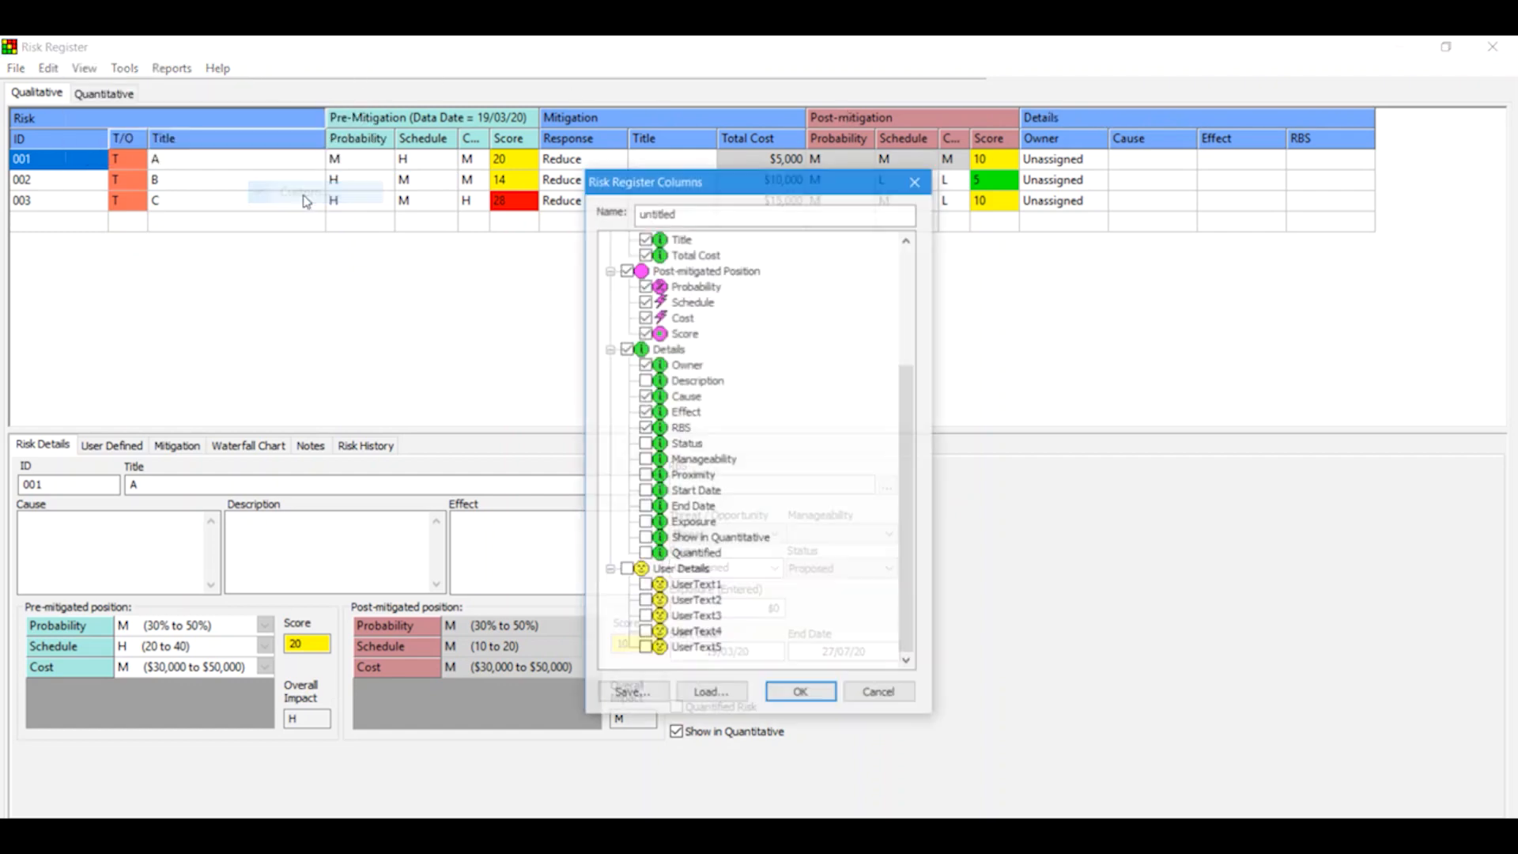
drag(735, 187, 590, 195)
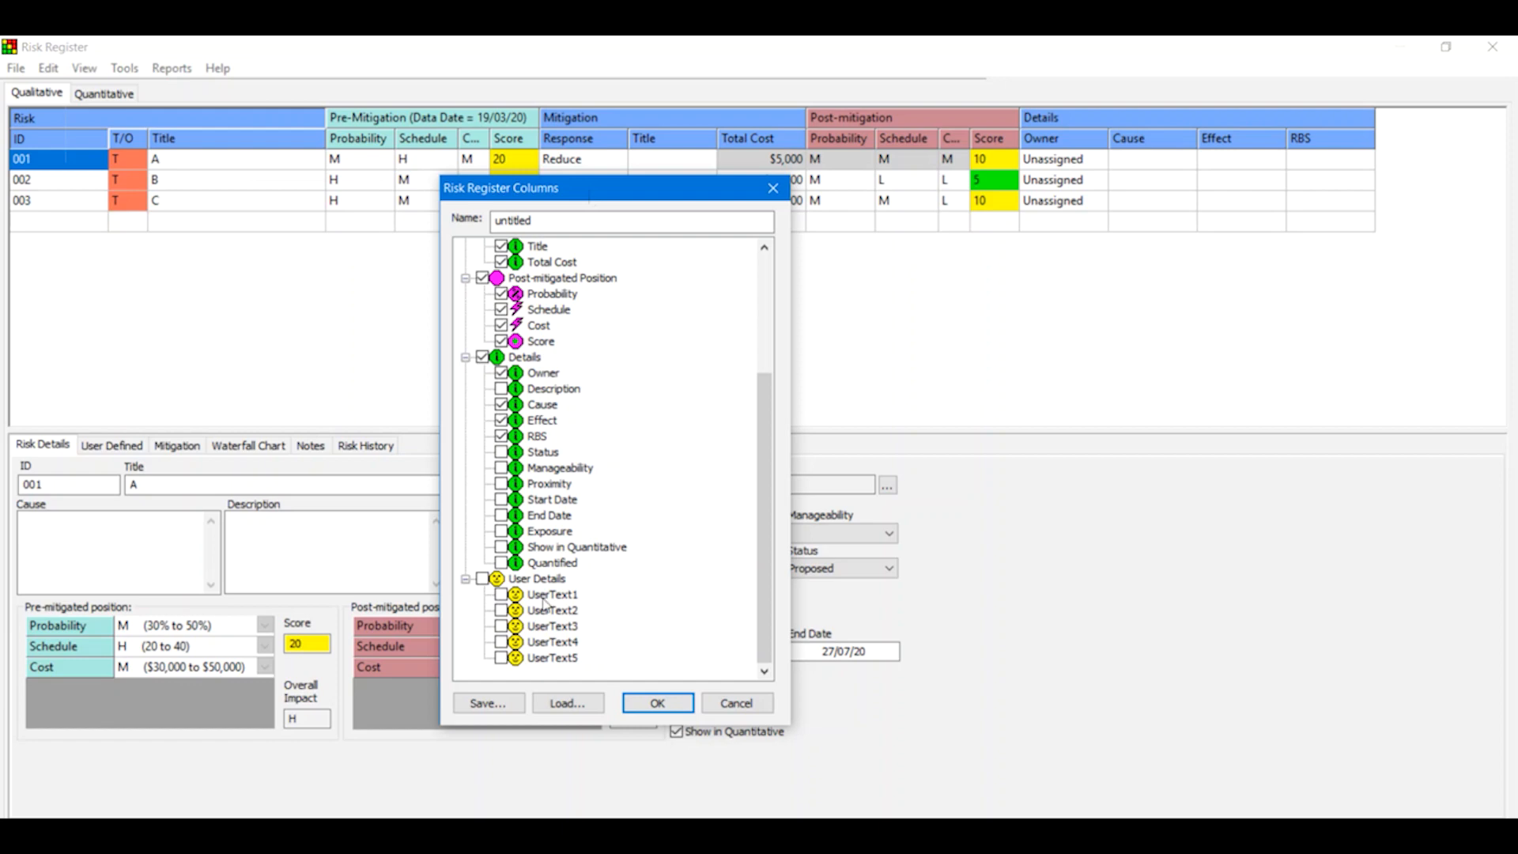
click(655, 703)
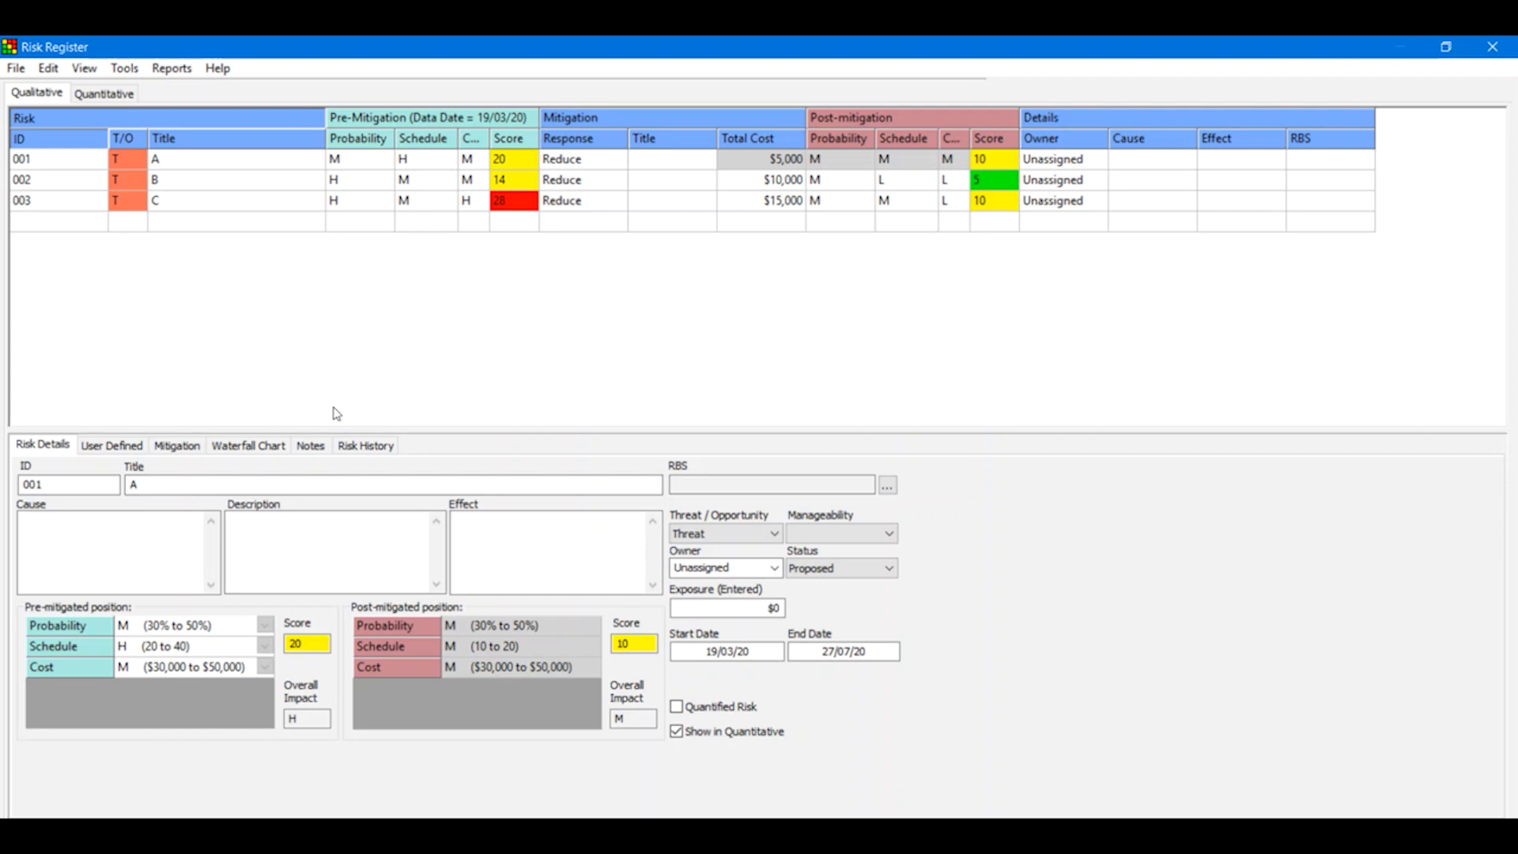
Step: Add a new threat titled D in the empty row of the qualitative risk register
click(129, 223)
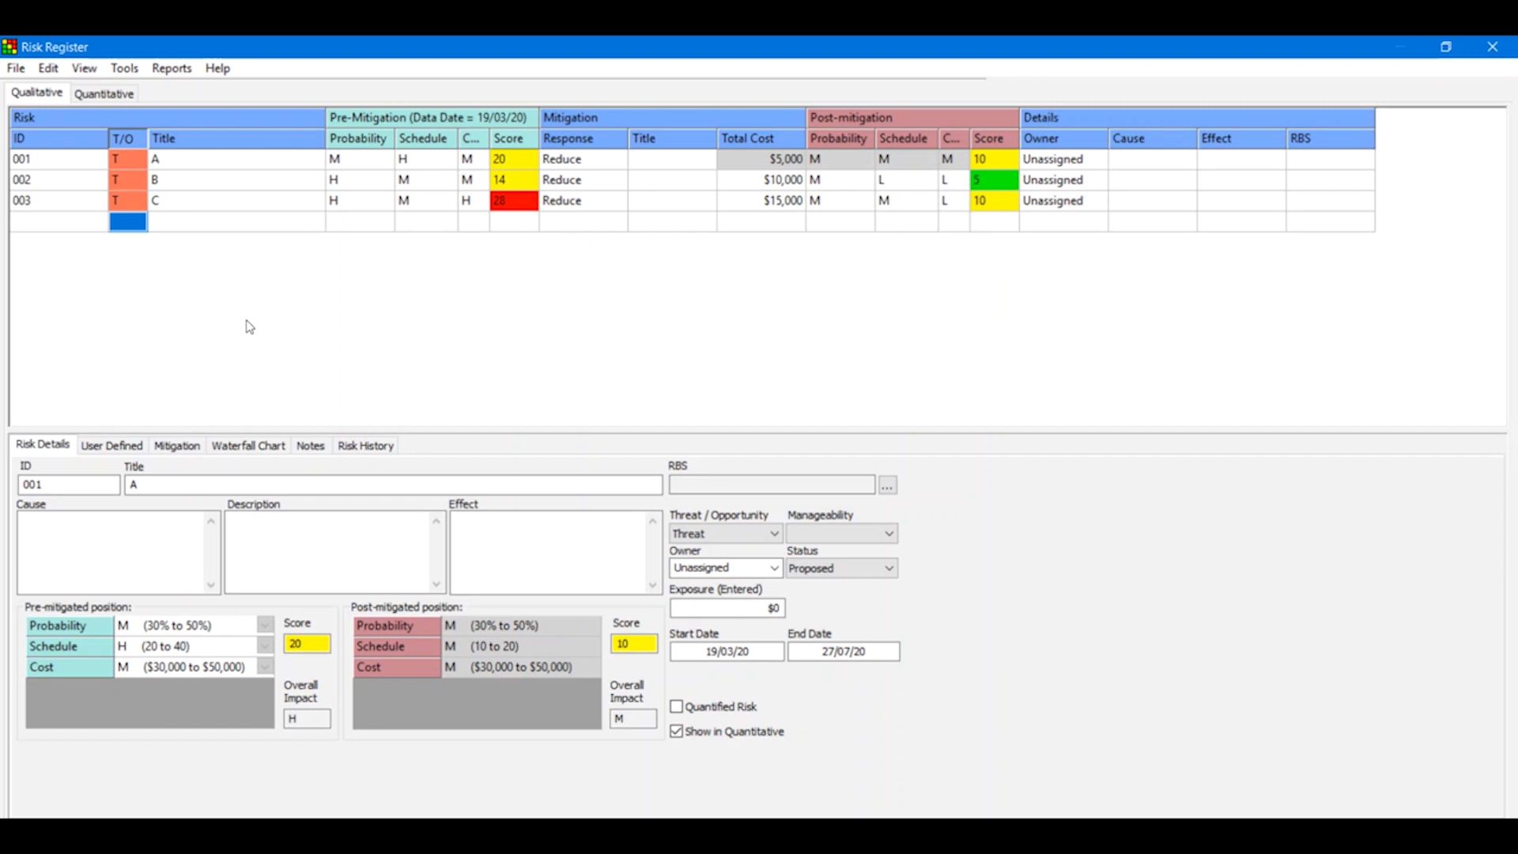
text(t)
click(188, 232)
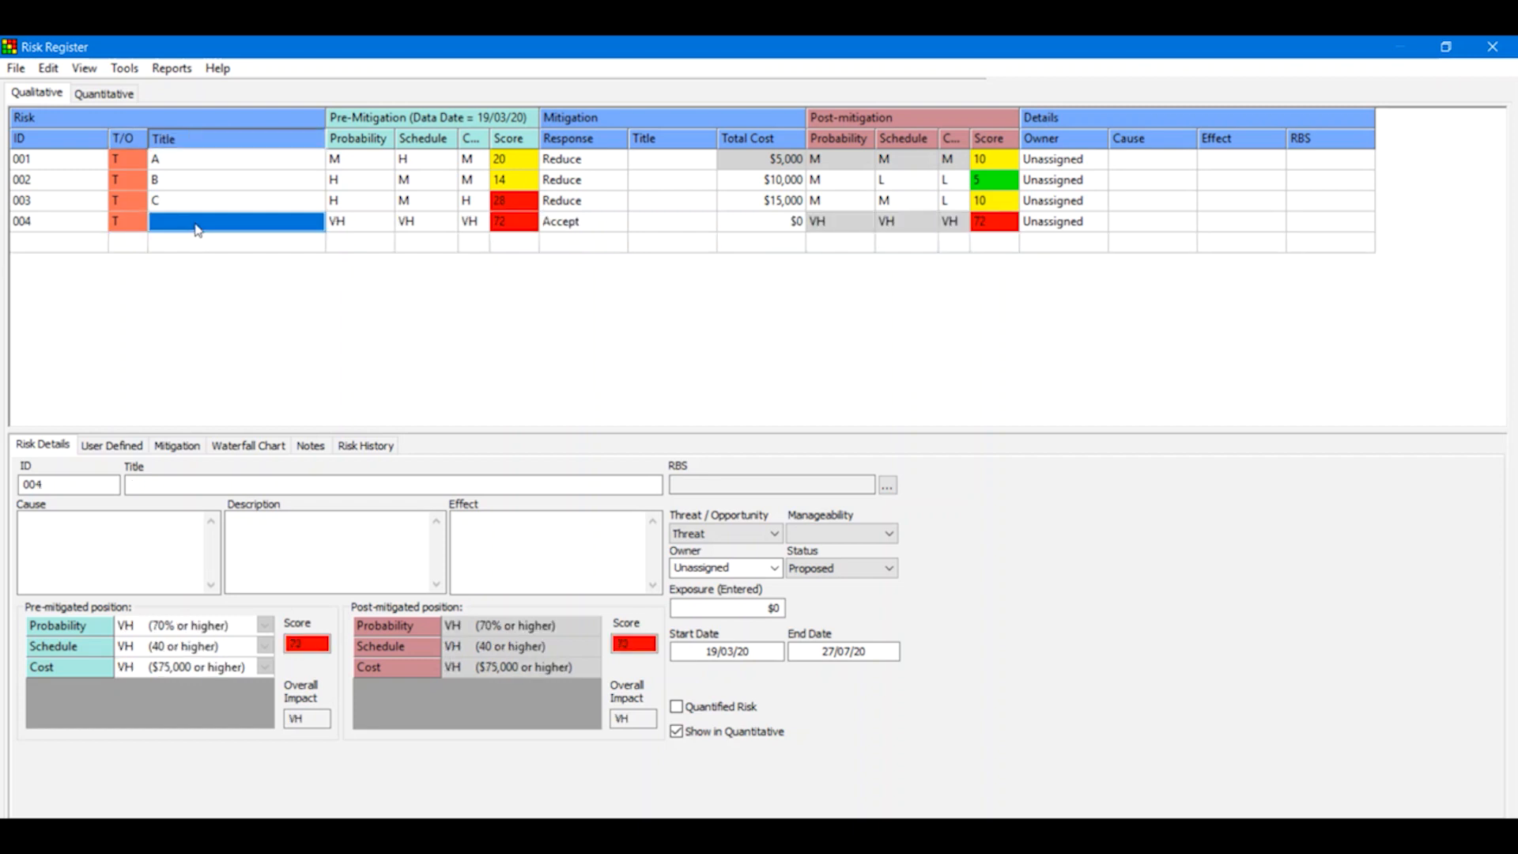
text(D)
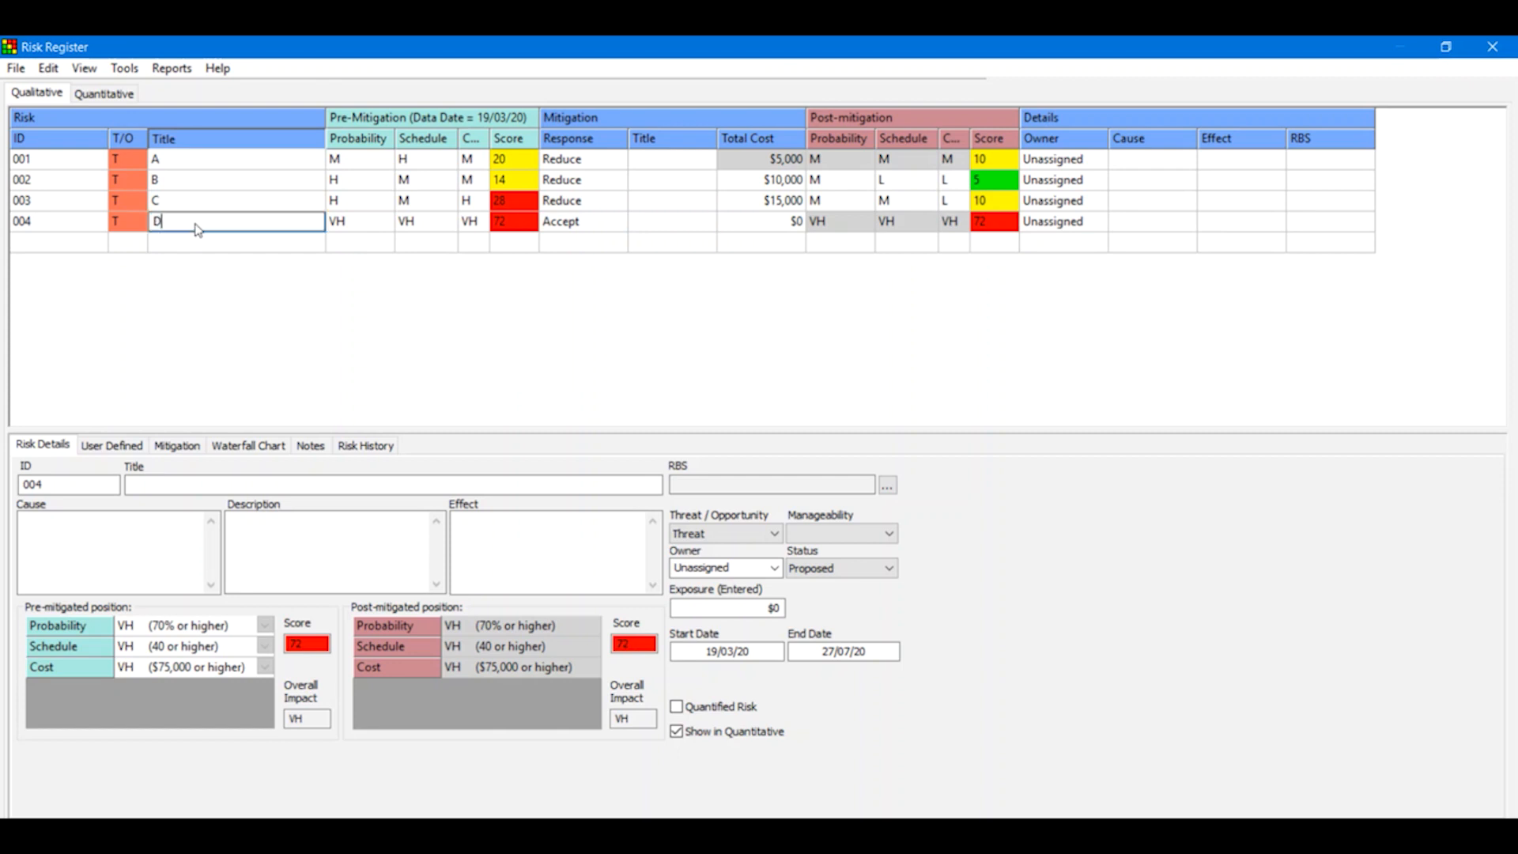
key(Return)
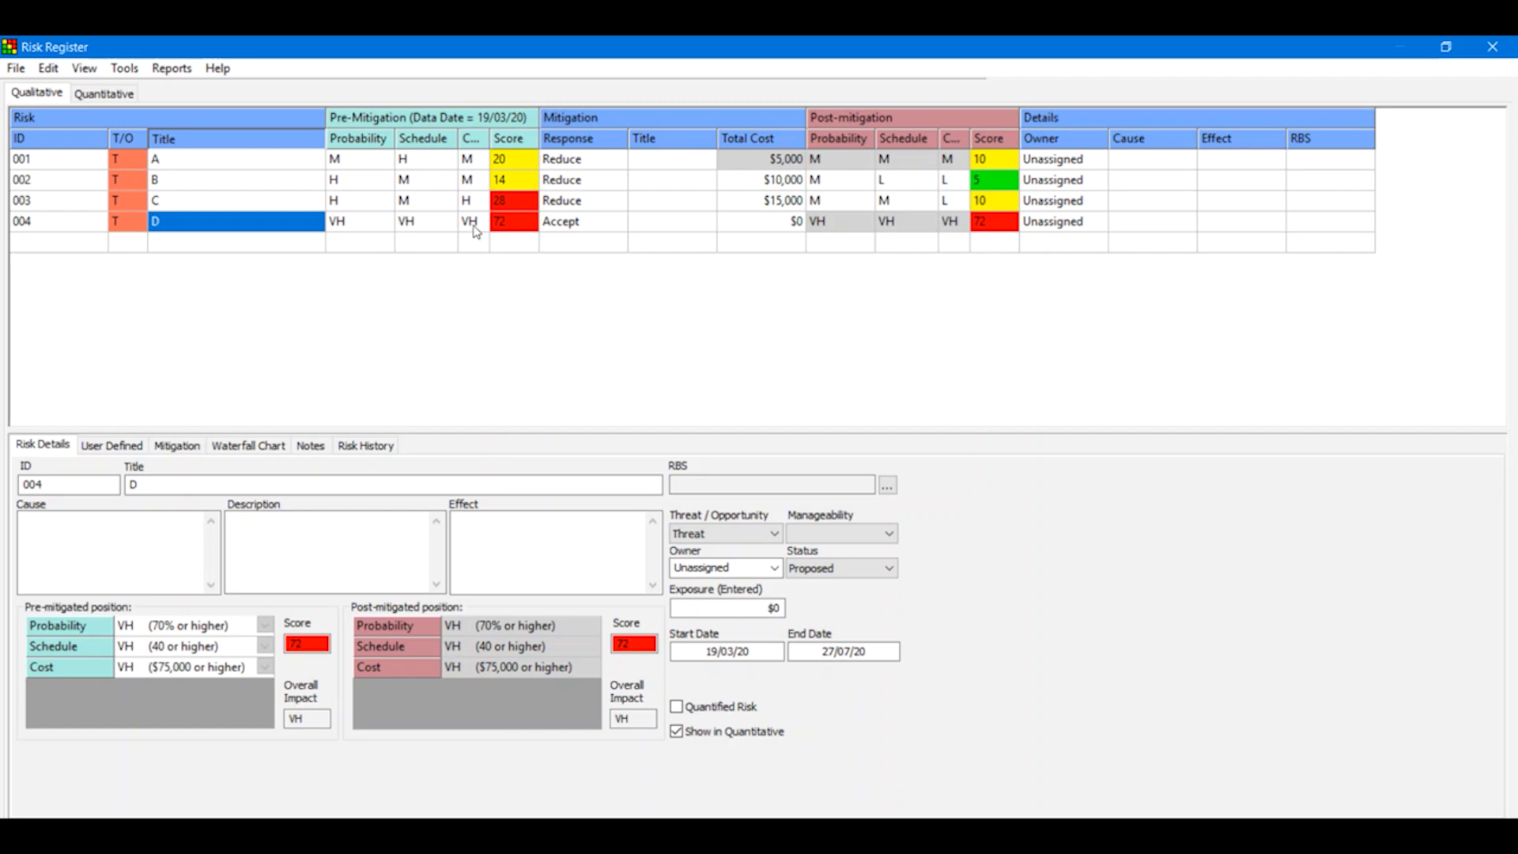
Step: Check the probability and impact scales in the risk scoring setup and accept it
click(48, 68)
click(95, 142)
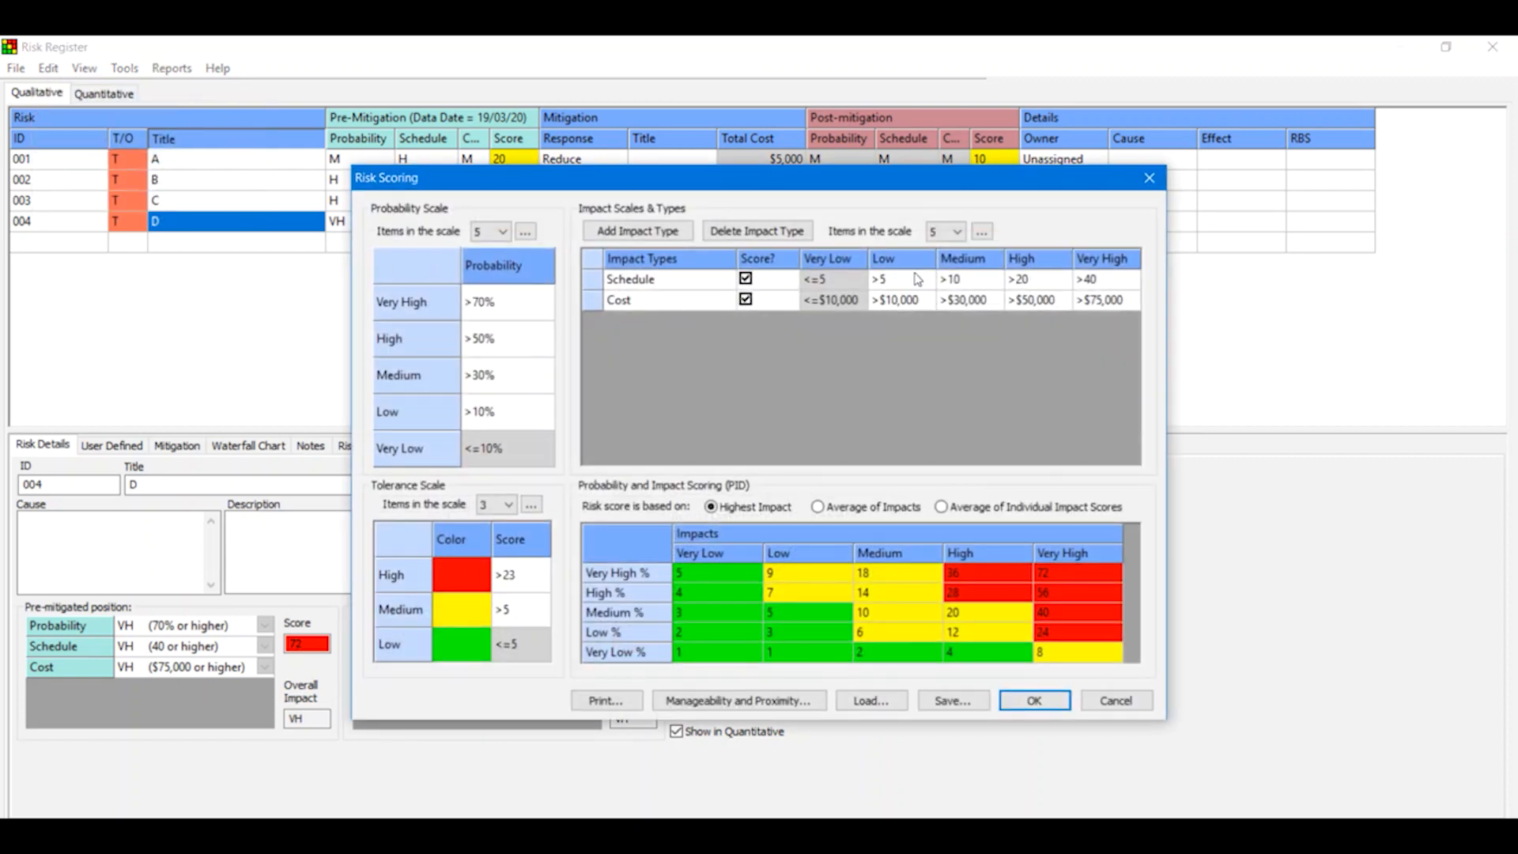
click(1033, 701)
Step: Rate risk D's pre-mitigation position as M (30% to 50%) probability, H (20 to 40) schedule and M ($30,000 to $50,000) cost
click(362, 224)
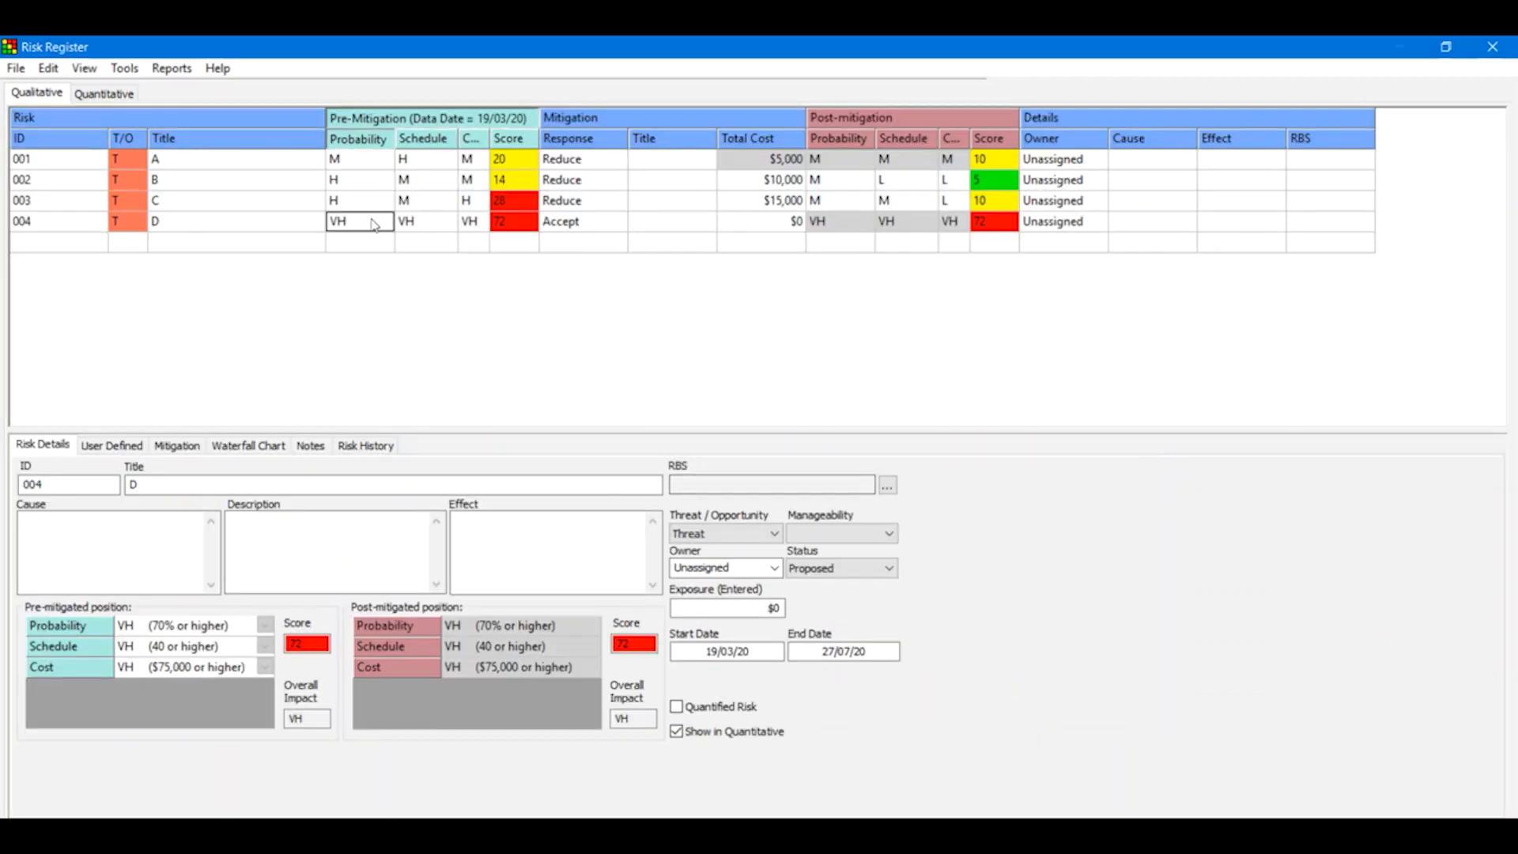
click(385, 224)
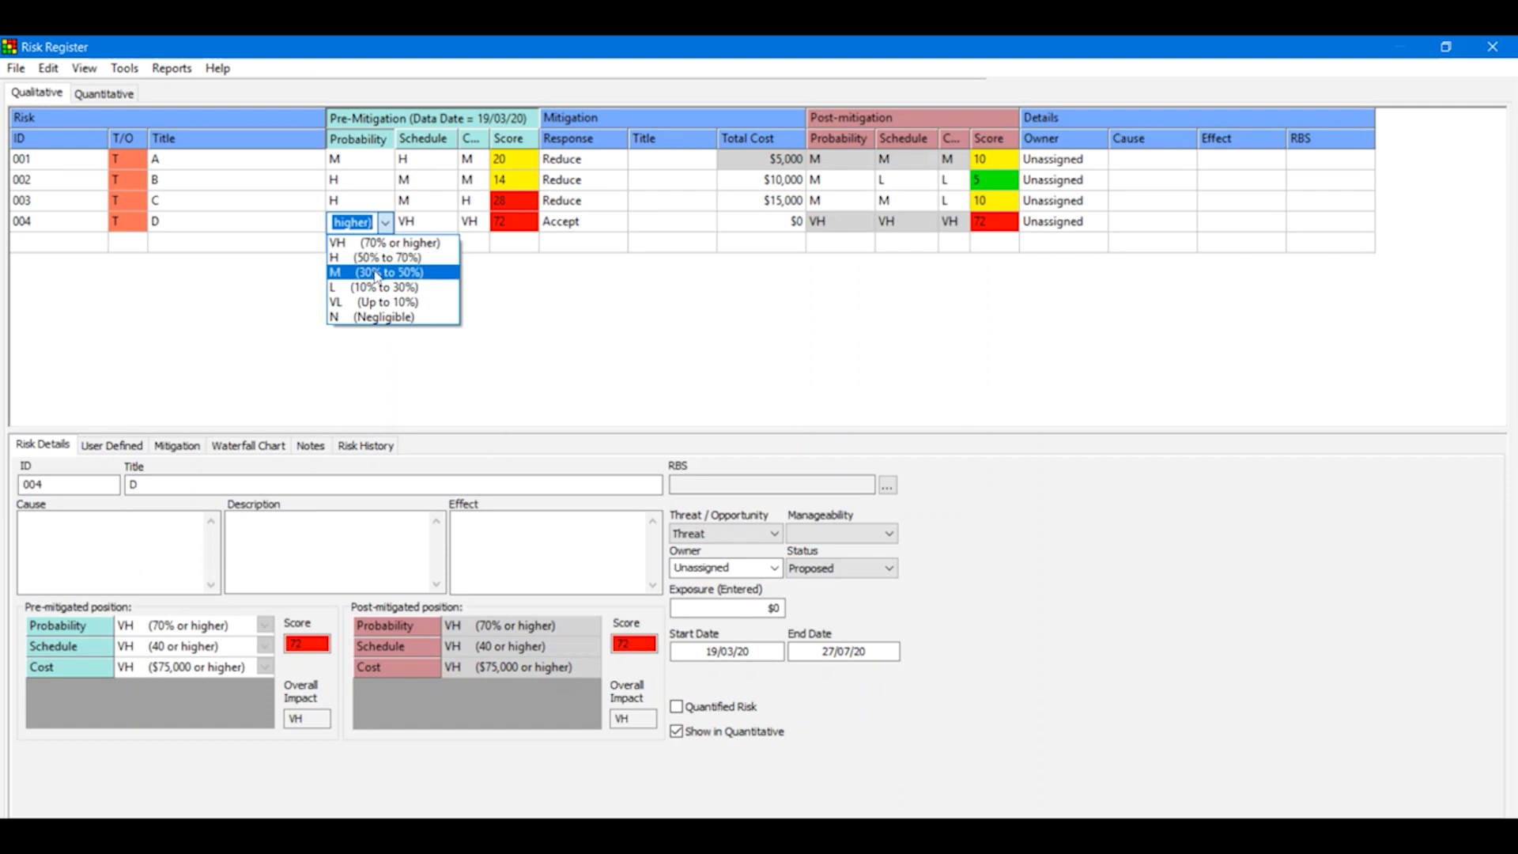
click(377, 273)
click(412, 225)
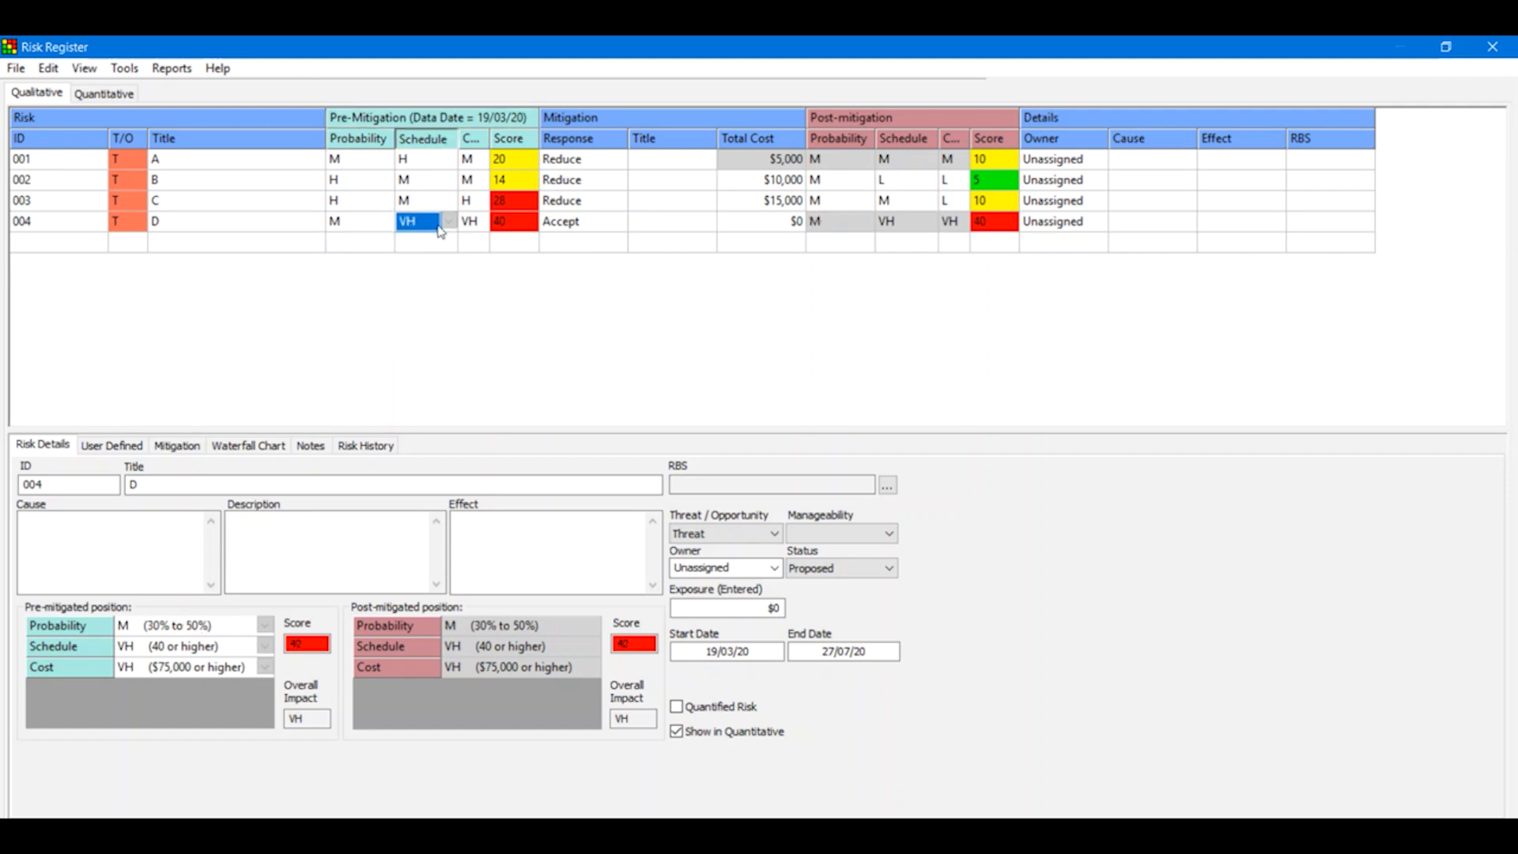
click(449, 223)
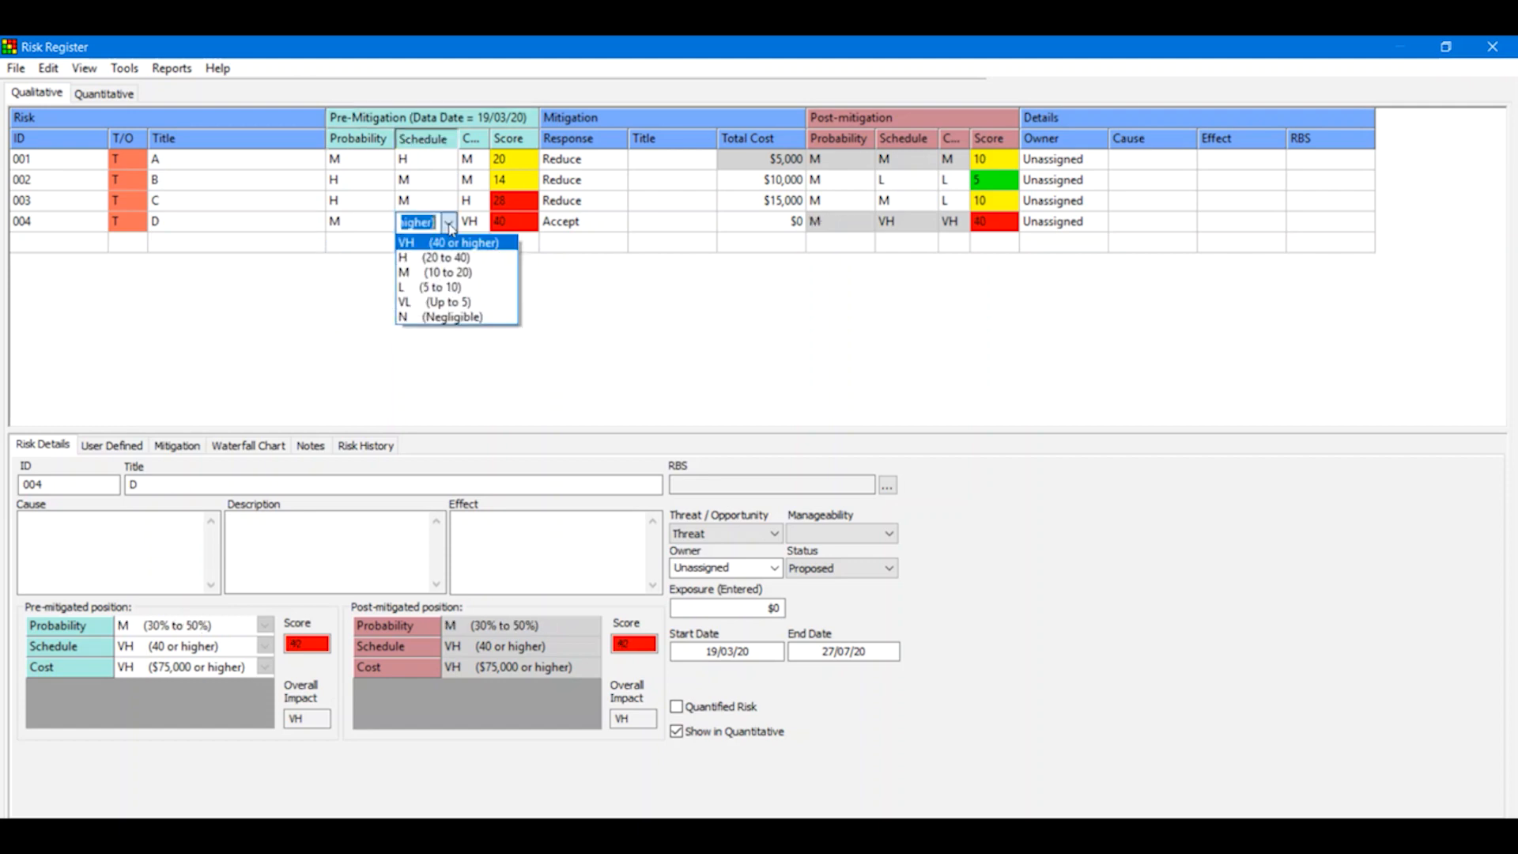
click(429, 260)
click(470, 223)
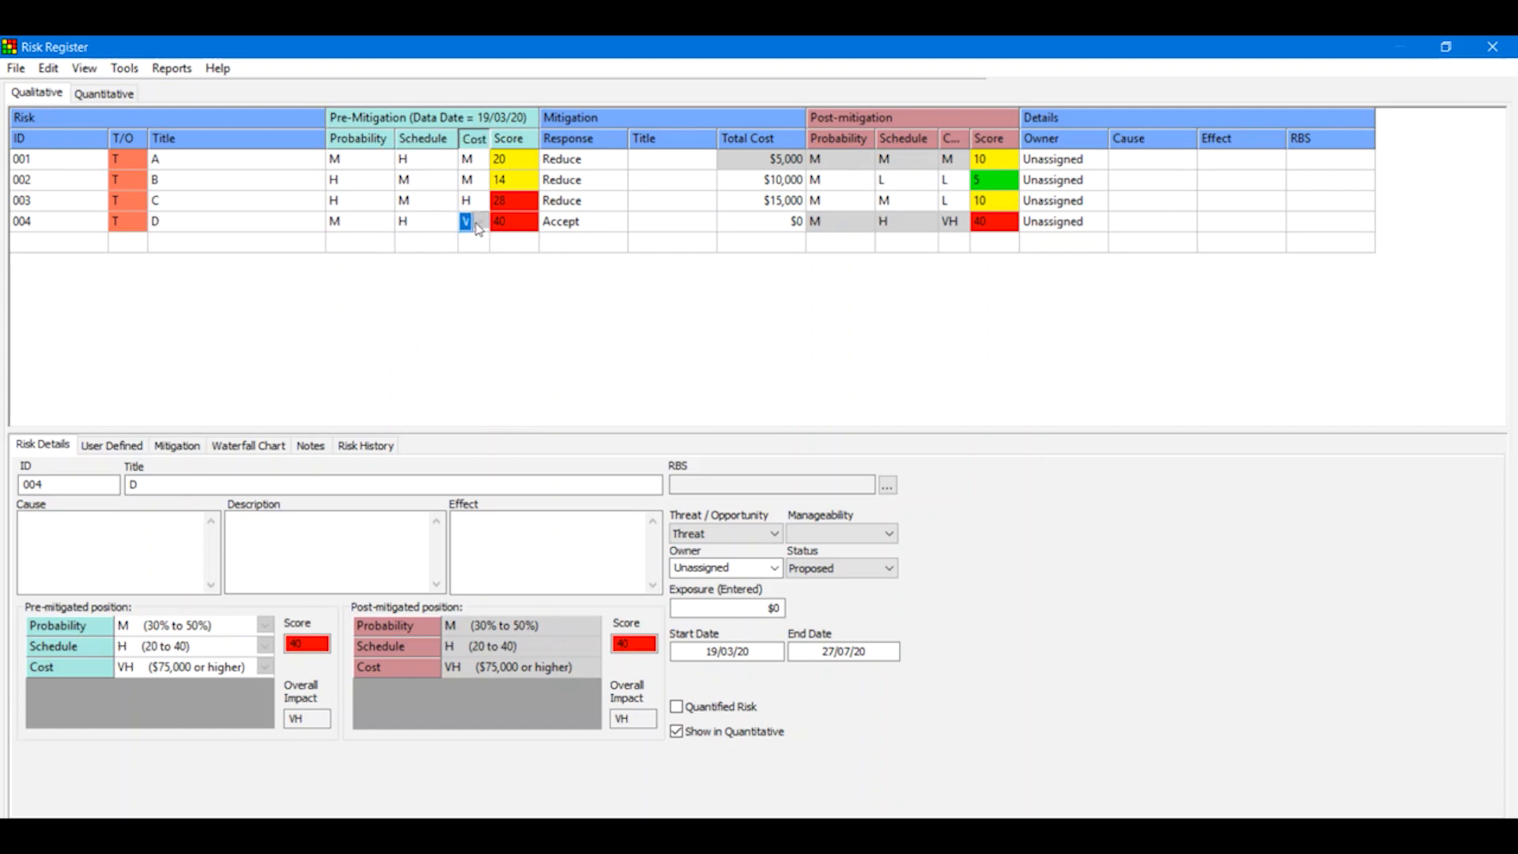
click(481, 224)
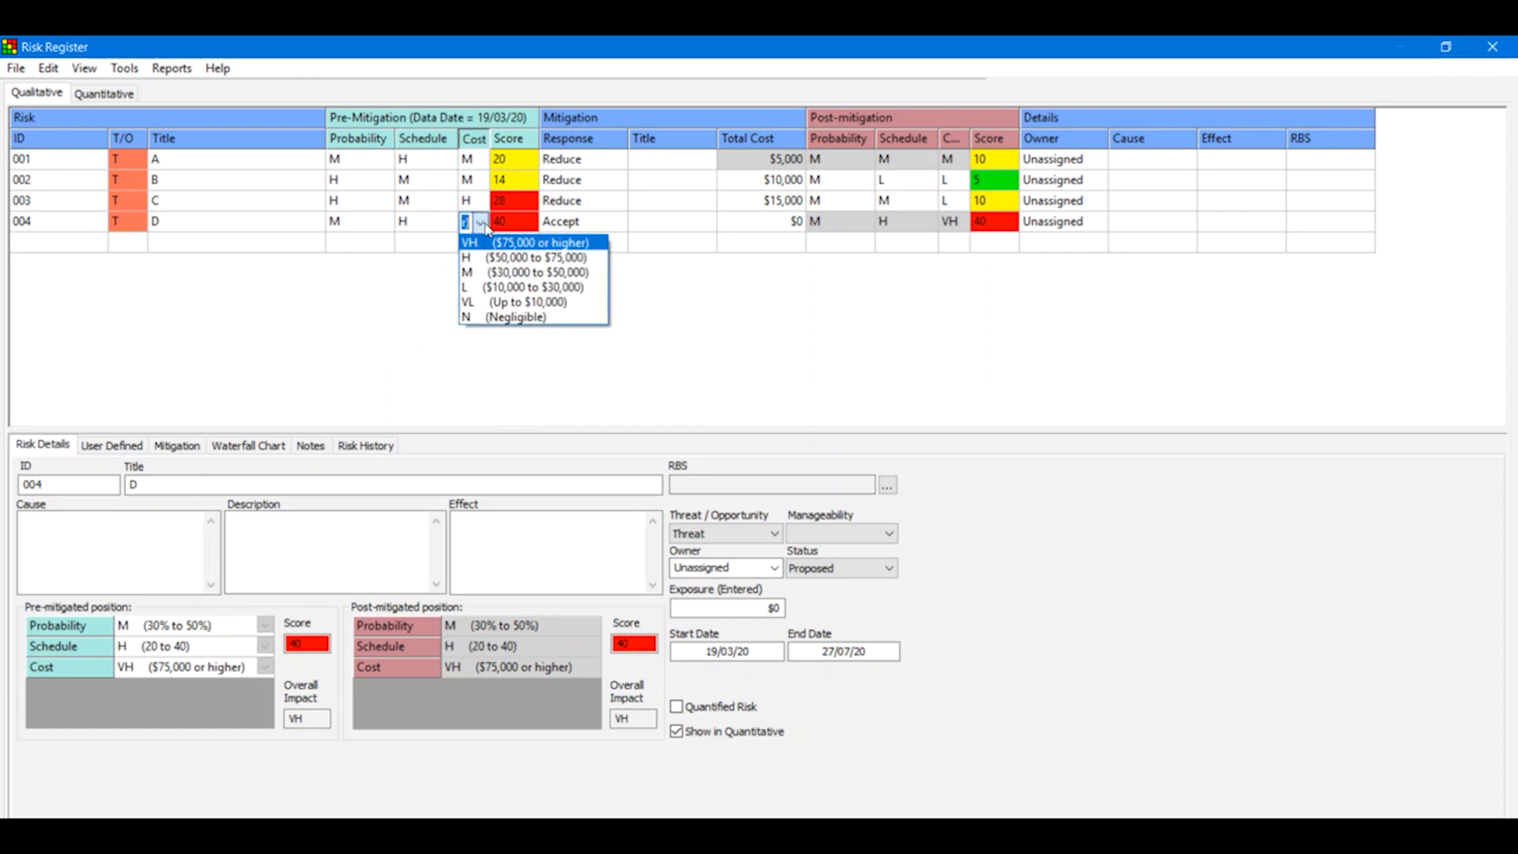
click(474, 272)
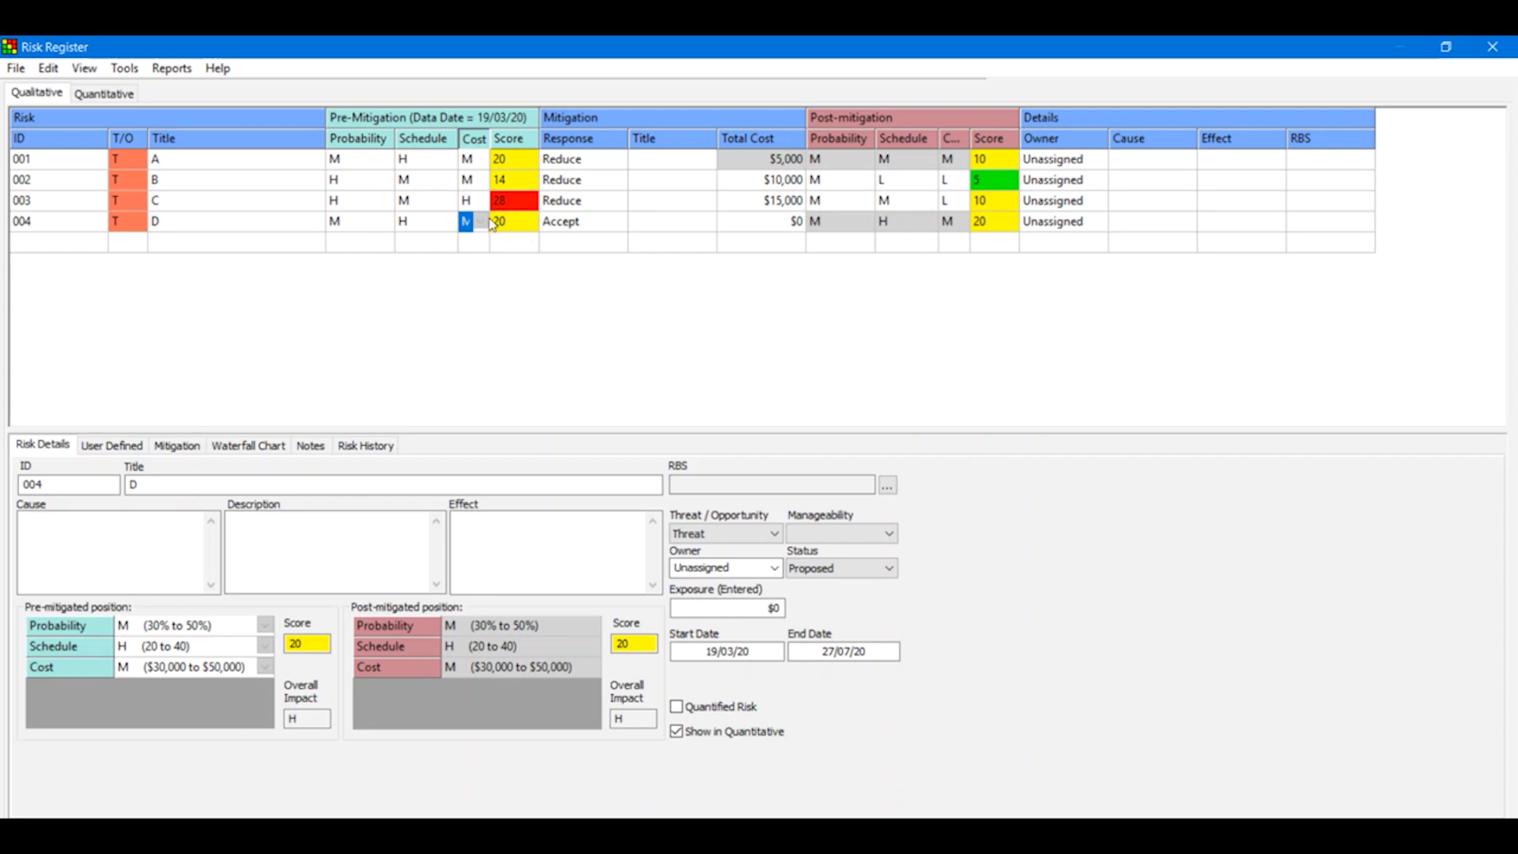
Step: Set the mitigation response of risk D to Reduce
click(597, 228)
click(617, 223)
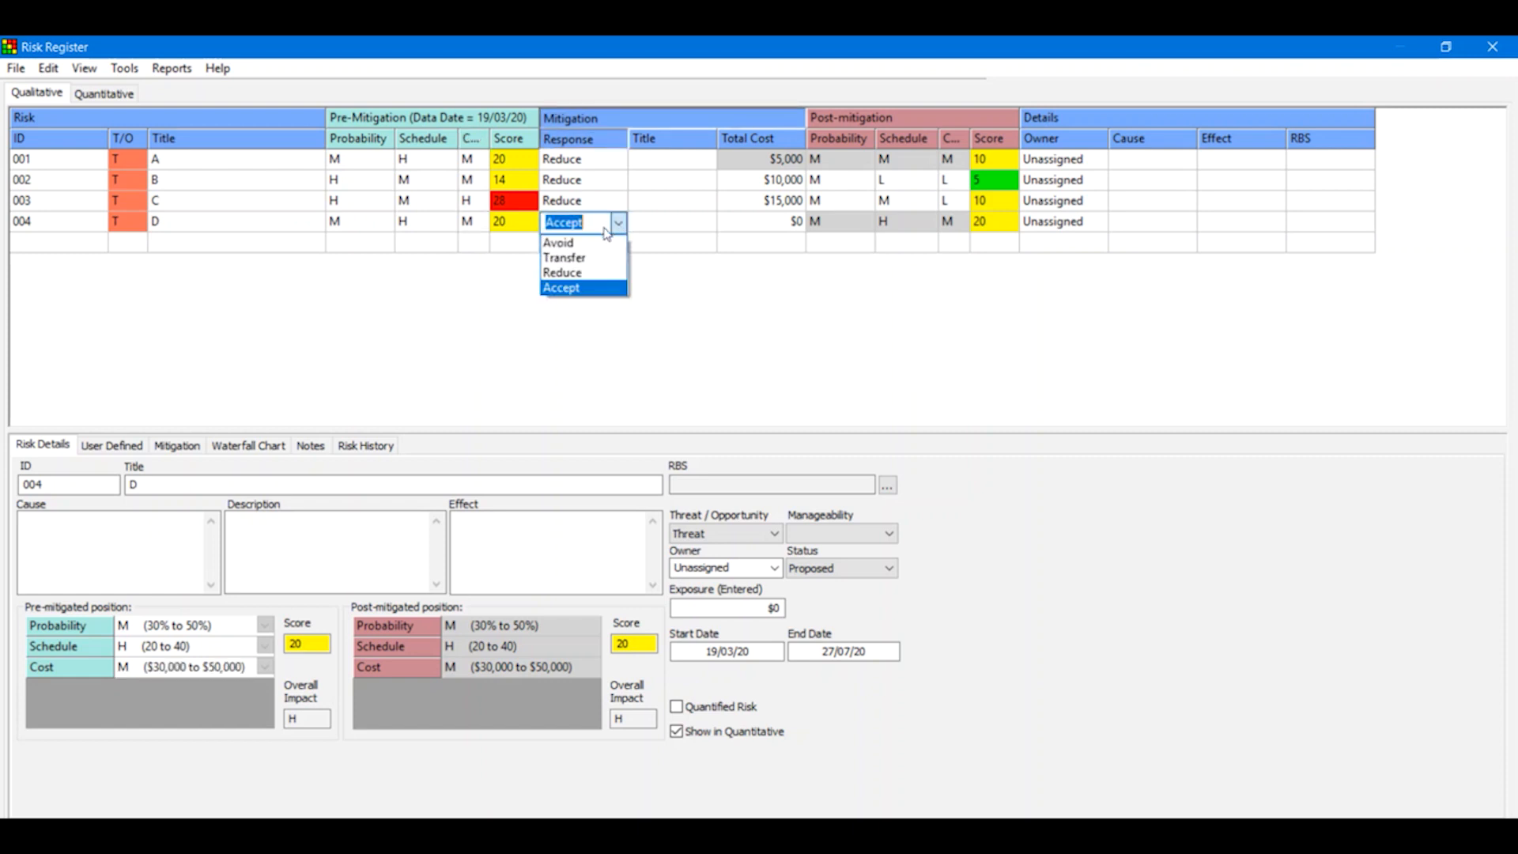
click(571, 271)
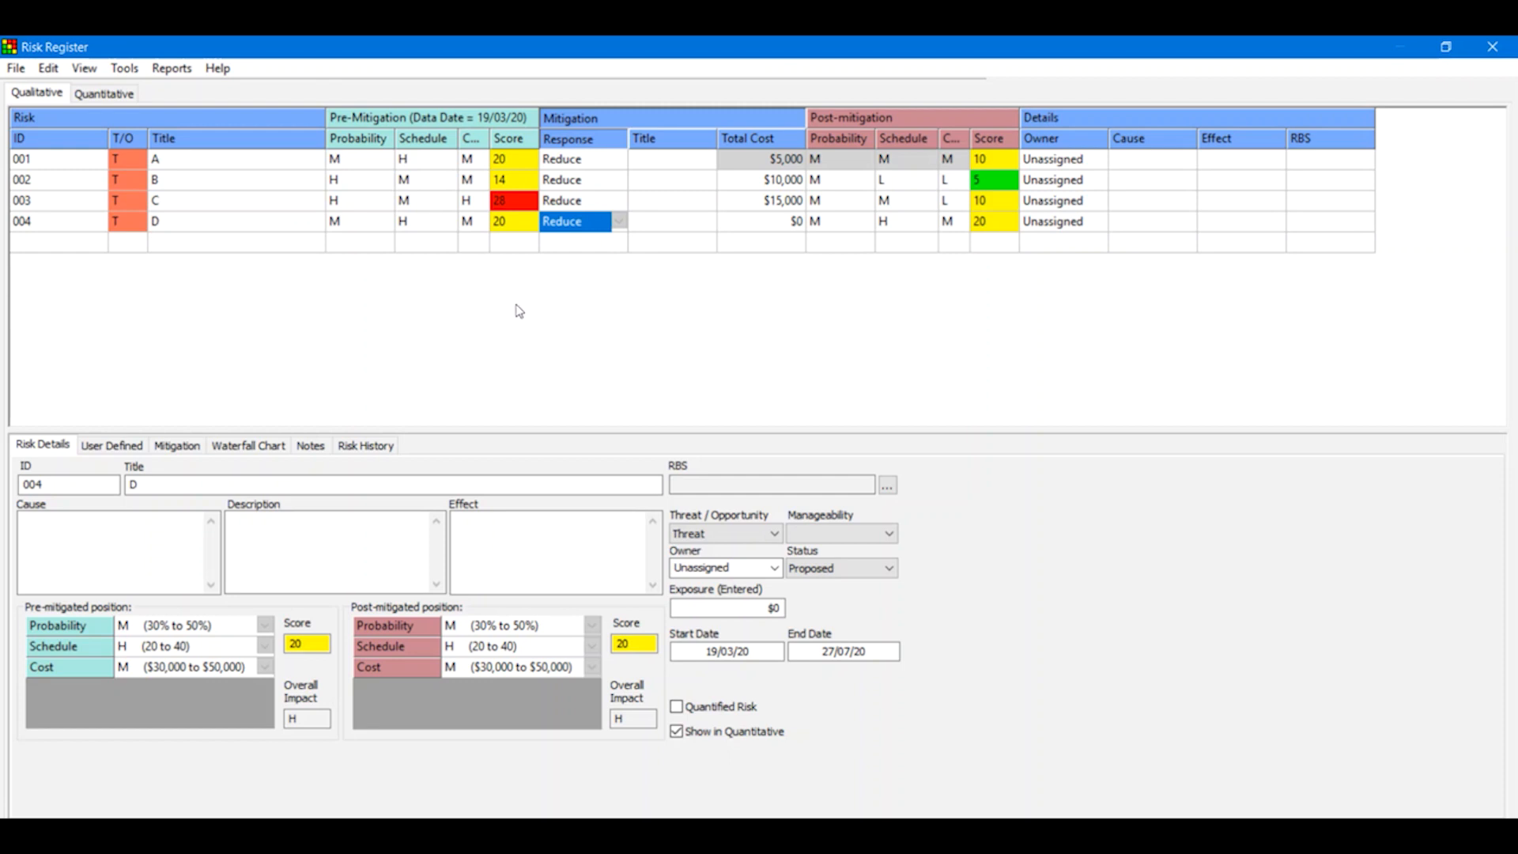
Step: Enable detailed mitigation actions for risk D and add an action described as Task 1
click(179, 446)
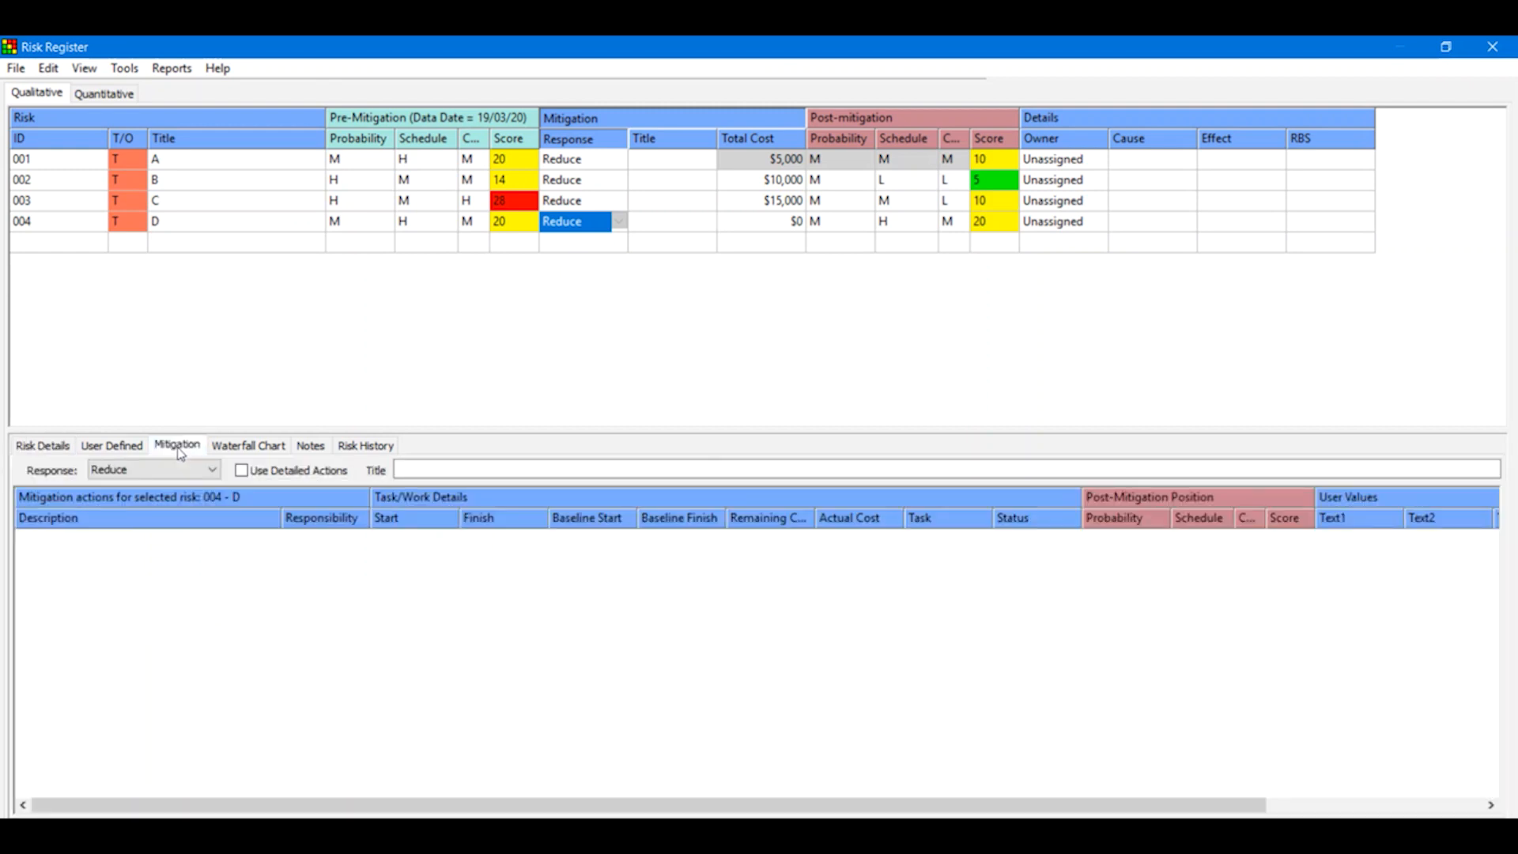
click(242, 470)
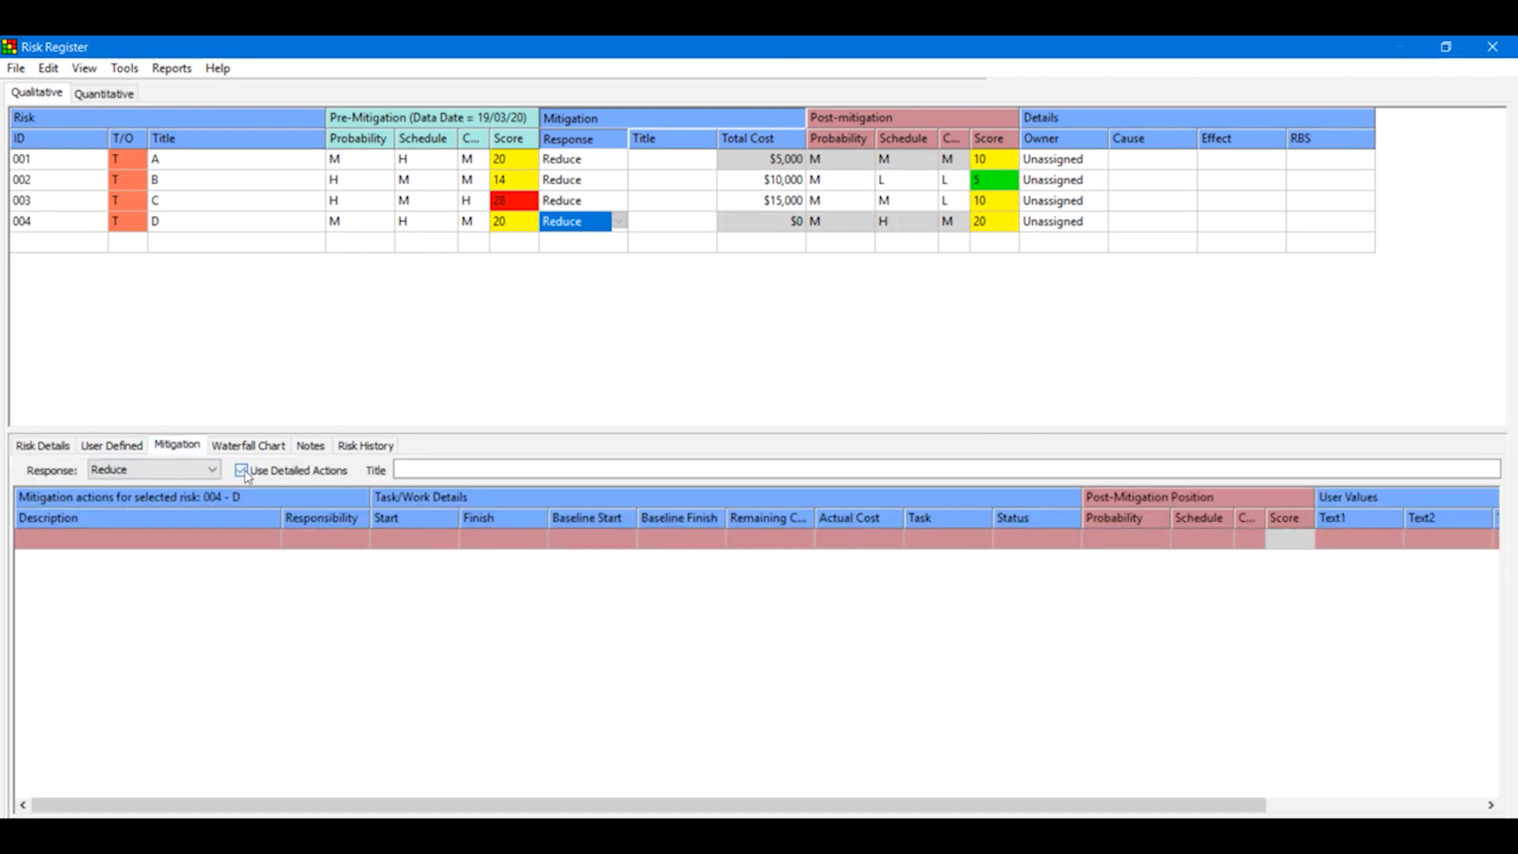
click(181, 541)
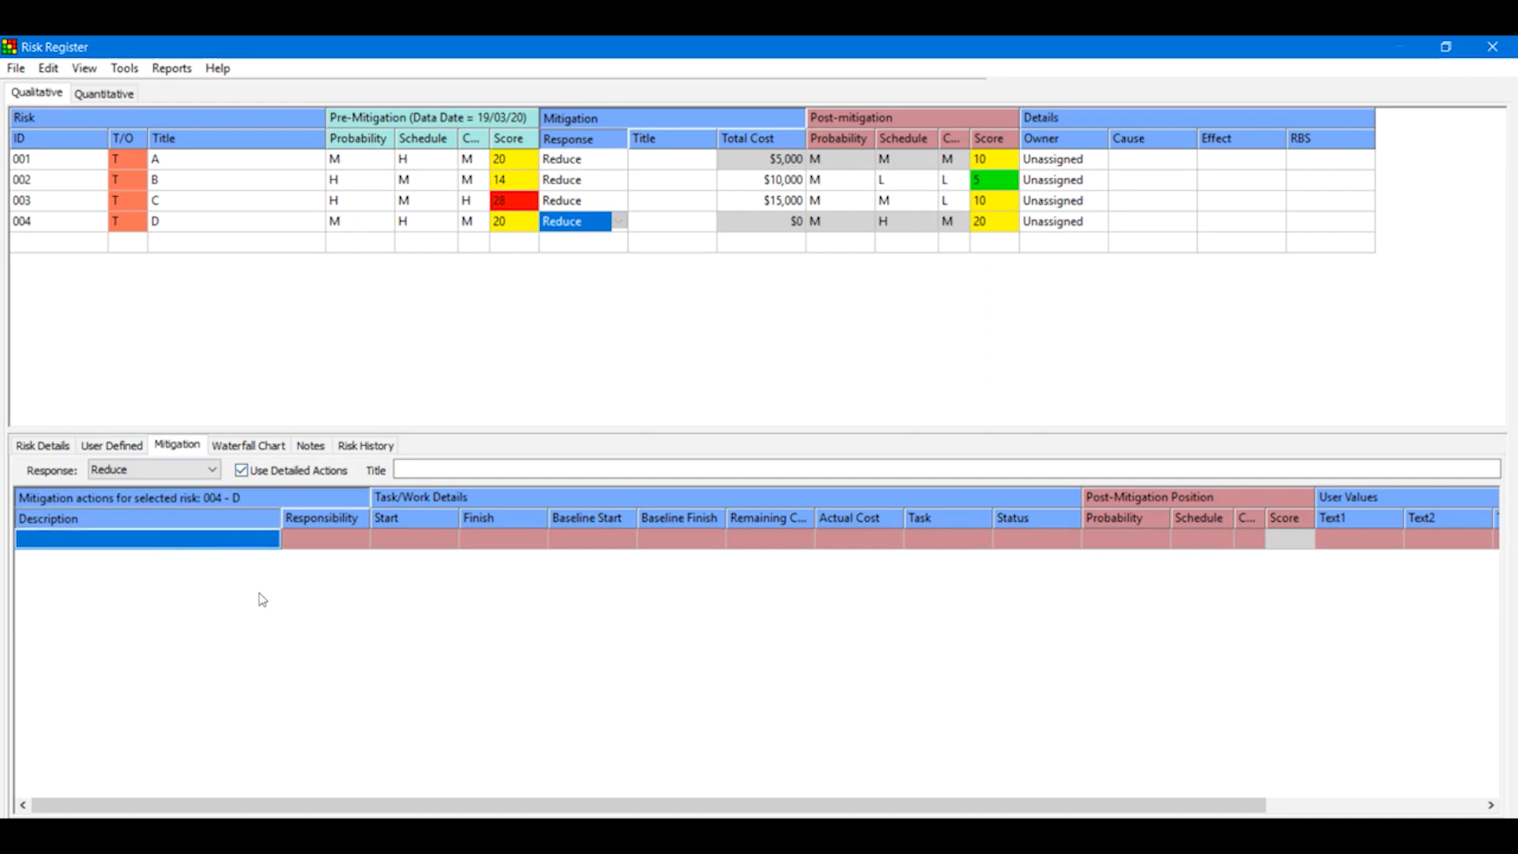
text(Task 1)
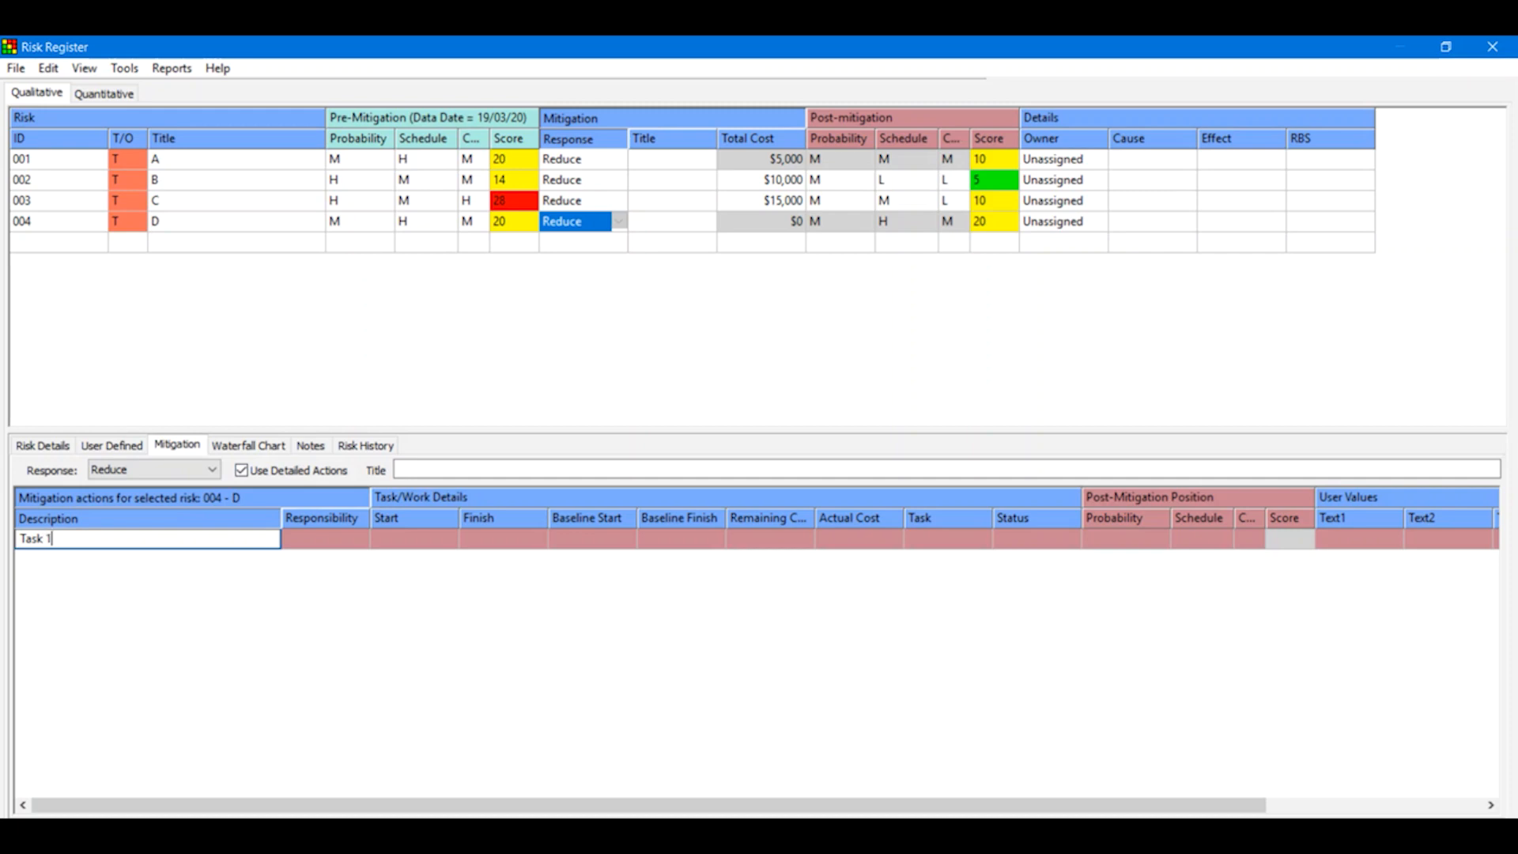
key(Return)
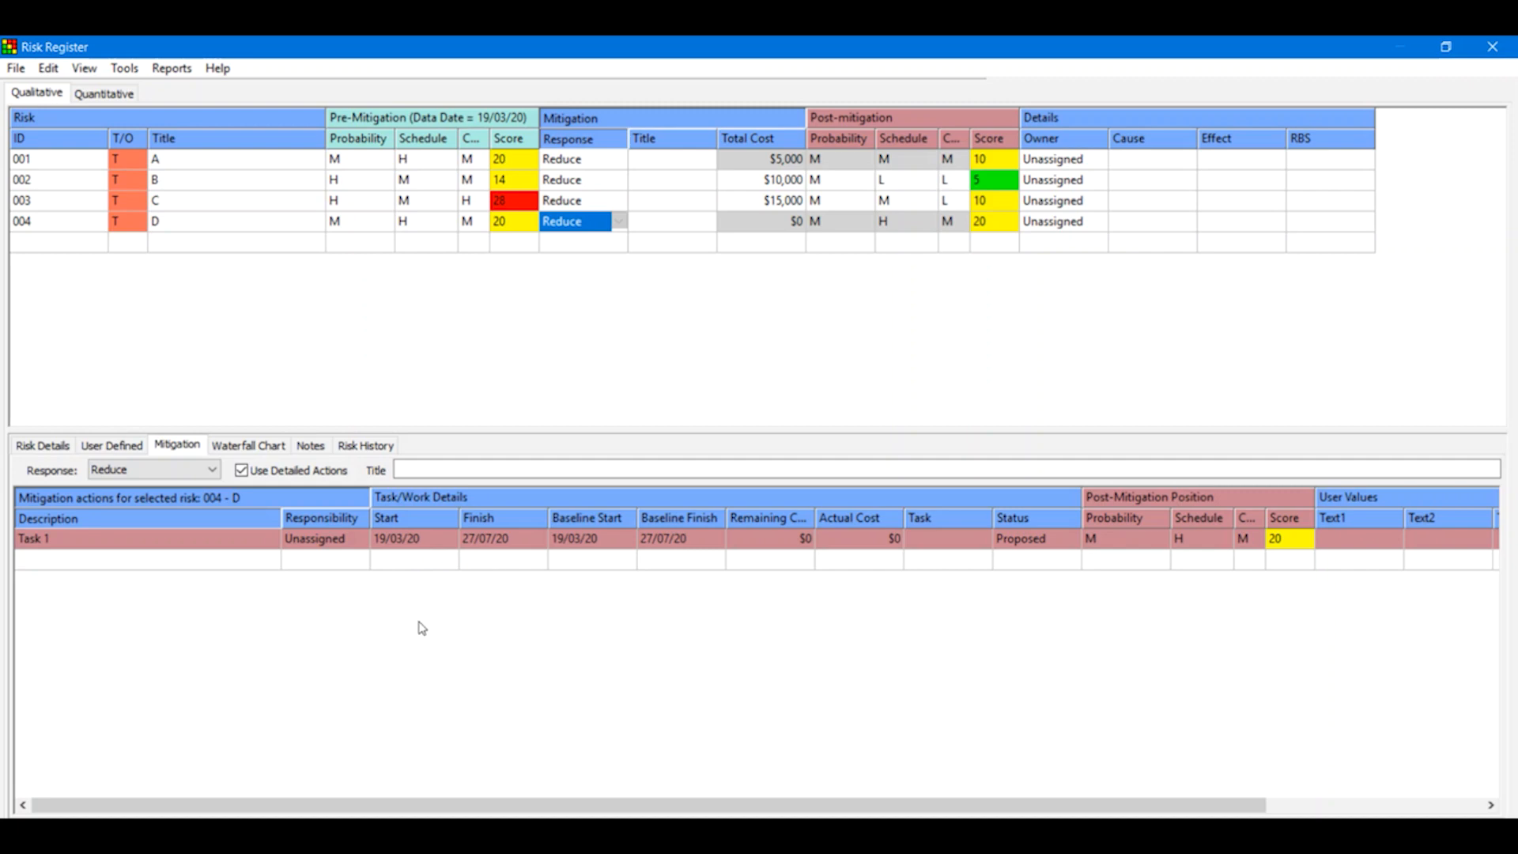
Step: Give Task 1 a remaining cost of $7,500 and a post-mitigation schedule impact of M (10 to 20)
click(769, 543)
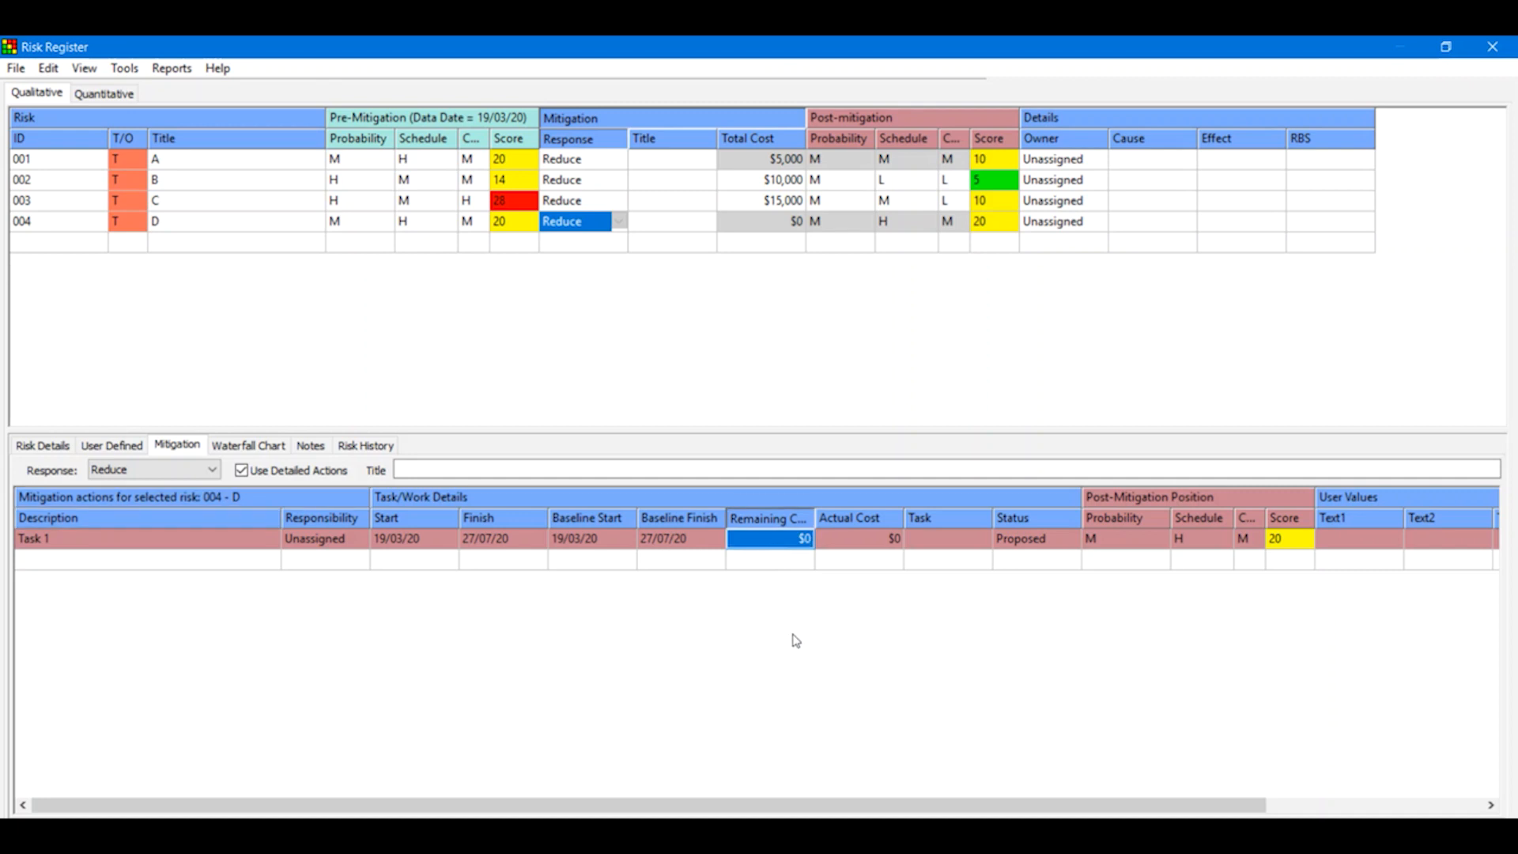
text(7500)
key(Return)
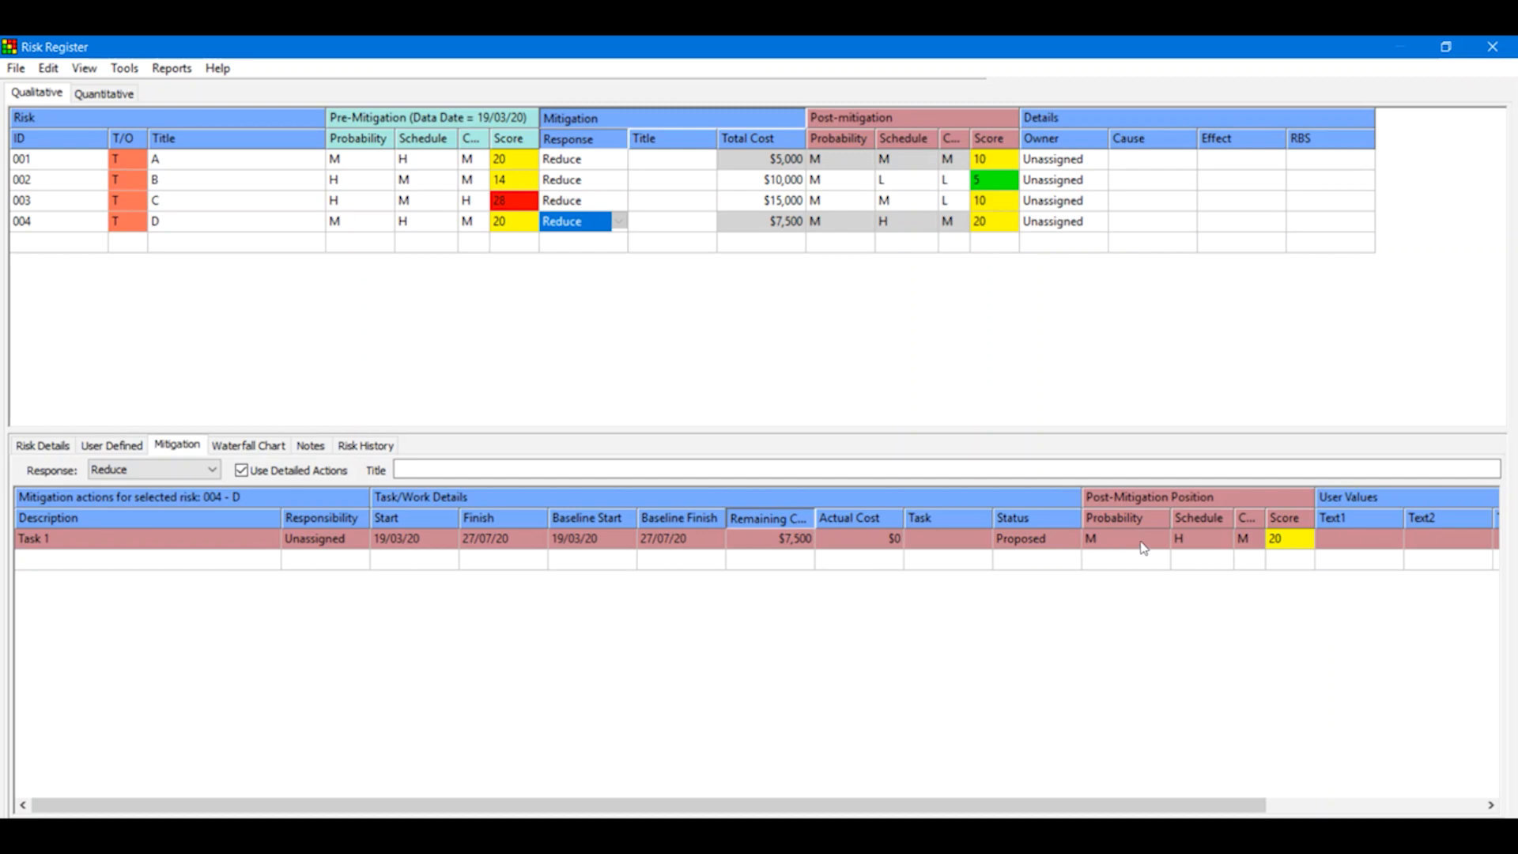
click(1210, 544)
click(1226, 541)
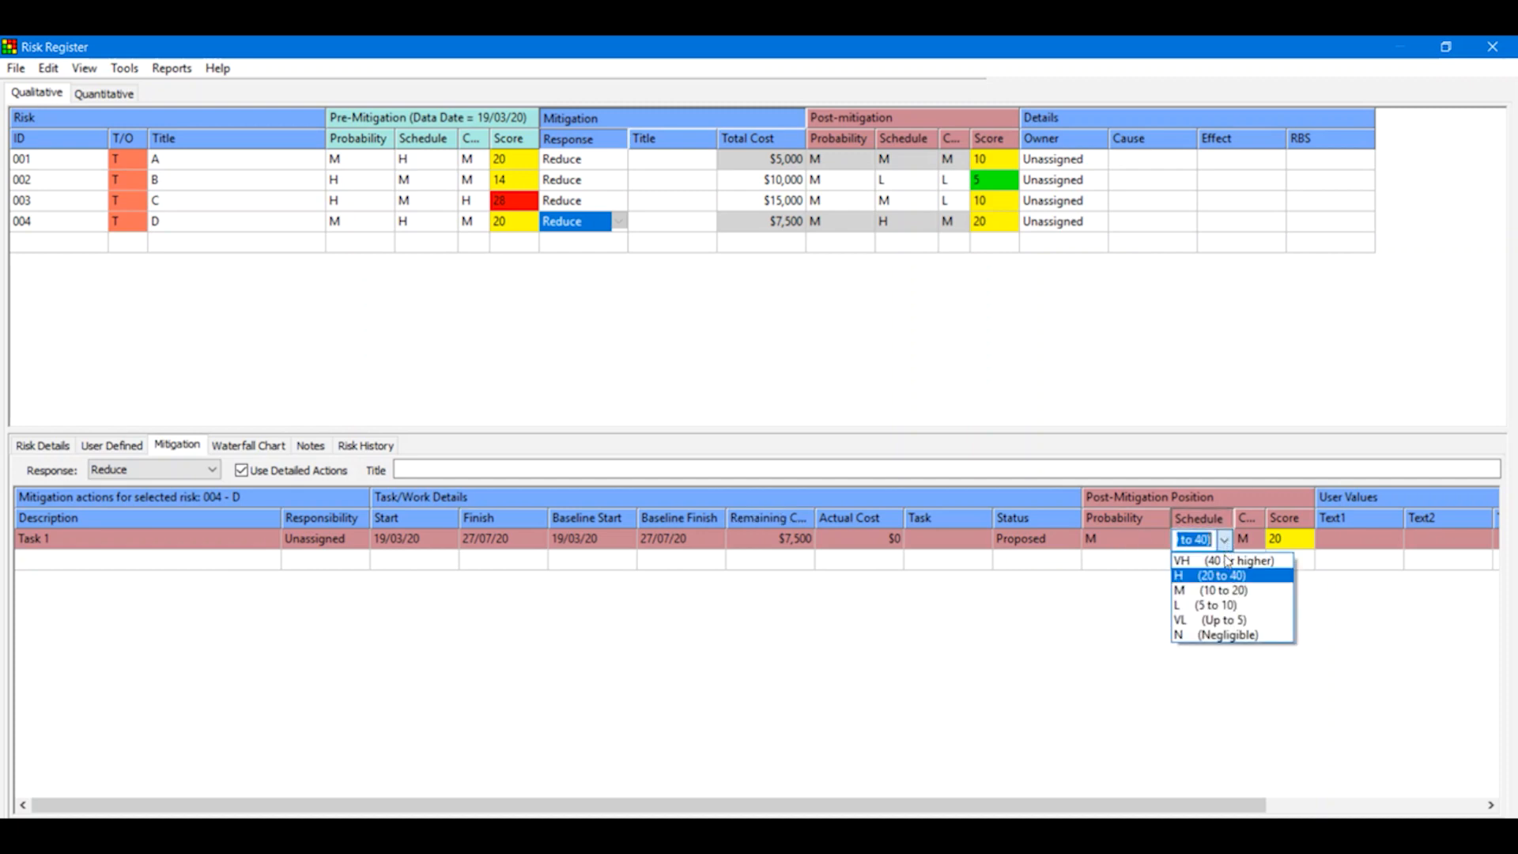
click(1222, 592)
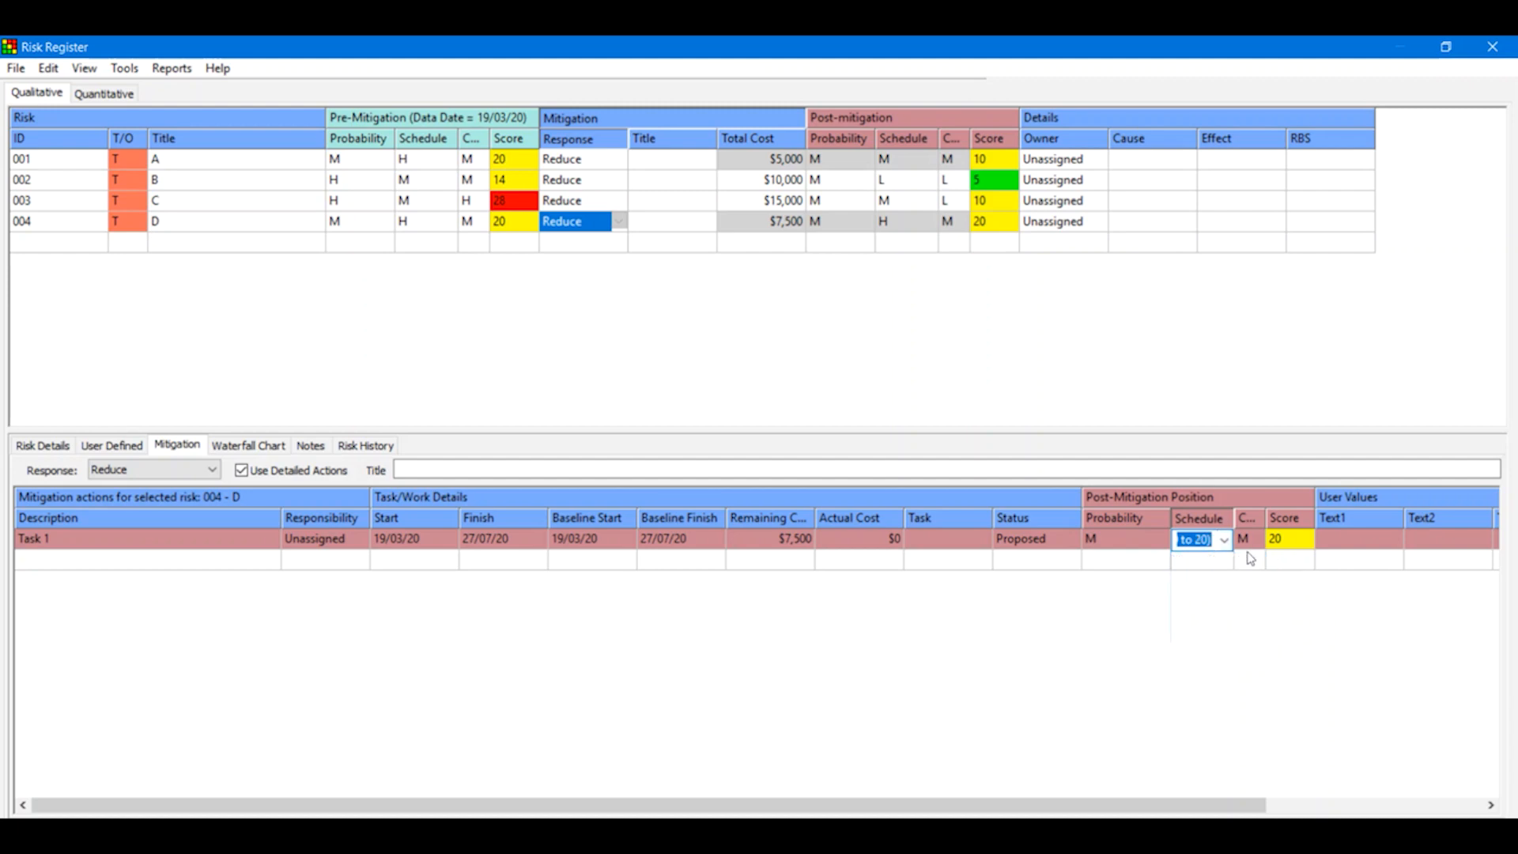
click(1235, 595)
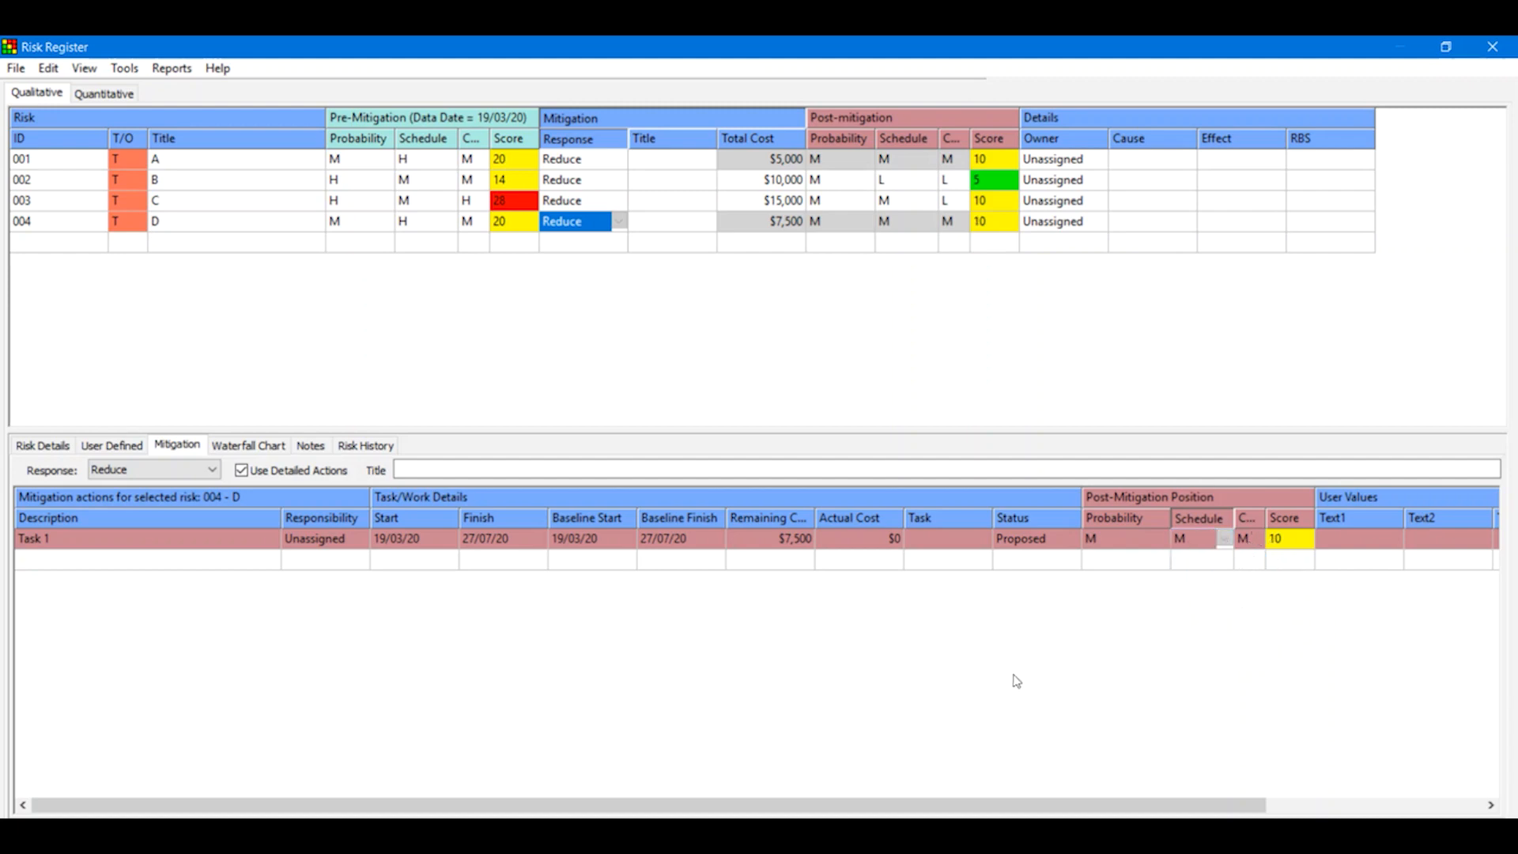
Step: Add a second mitigation action, Task 2, to risk D with a remaining cost of $5,000
click(96, 565)
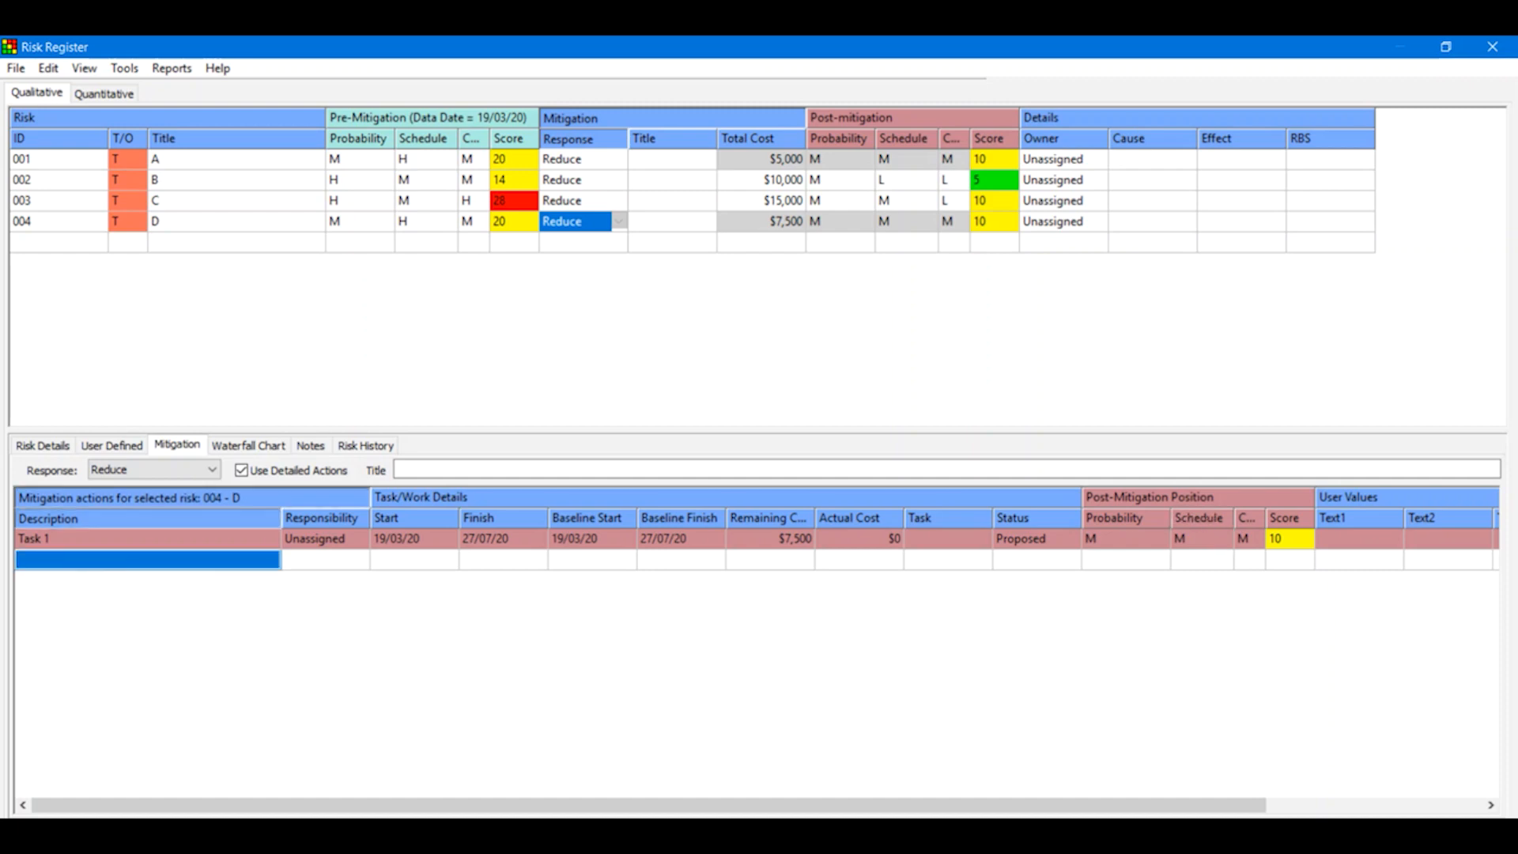
text(Task 2)
key(Return)
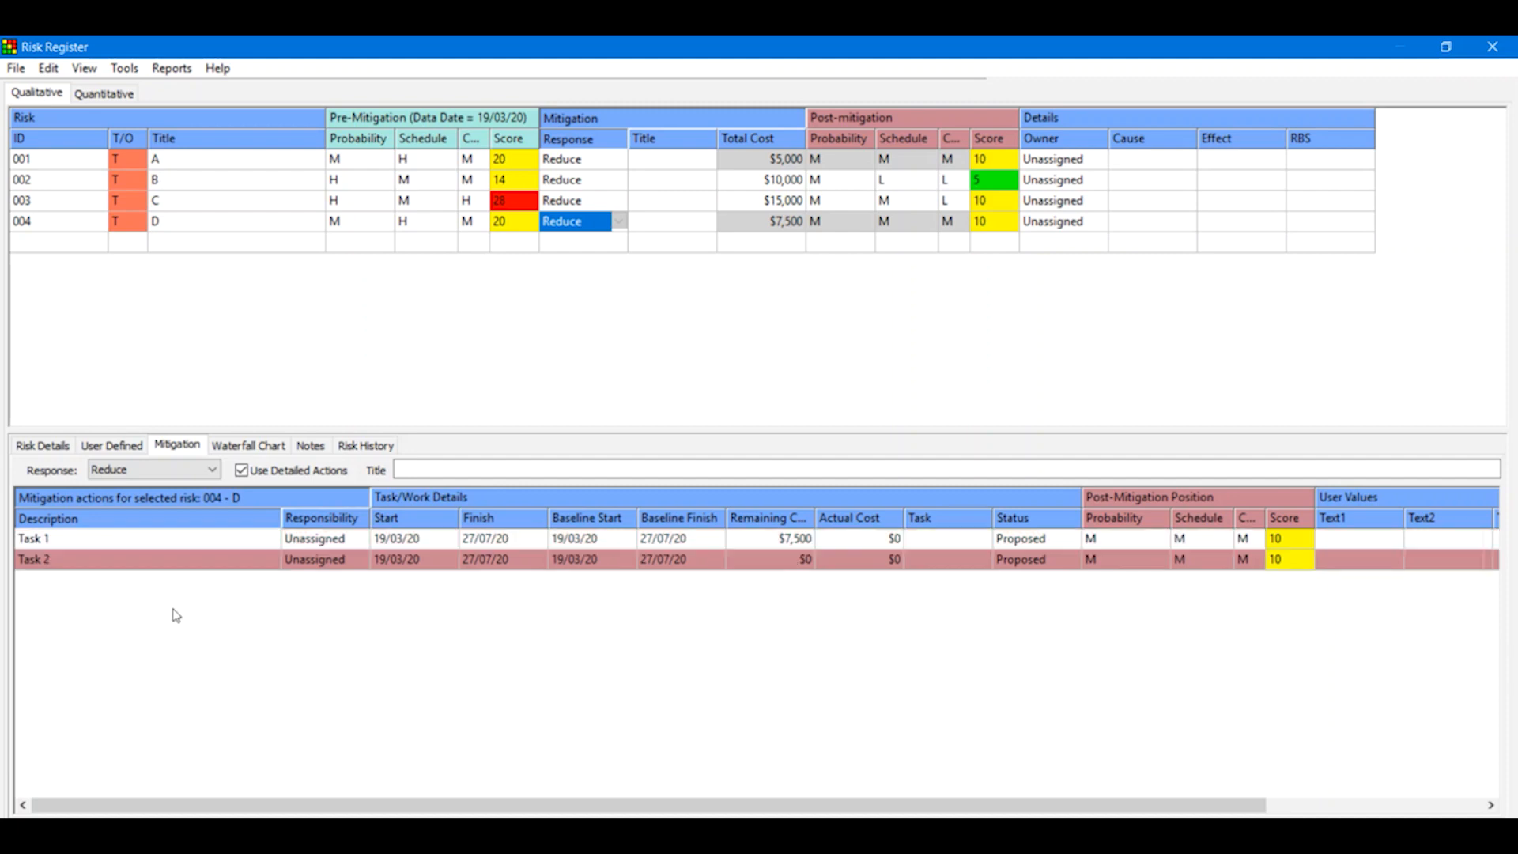
click(788, 564)
text(5000)
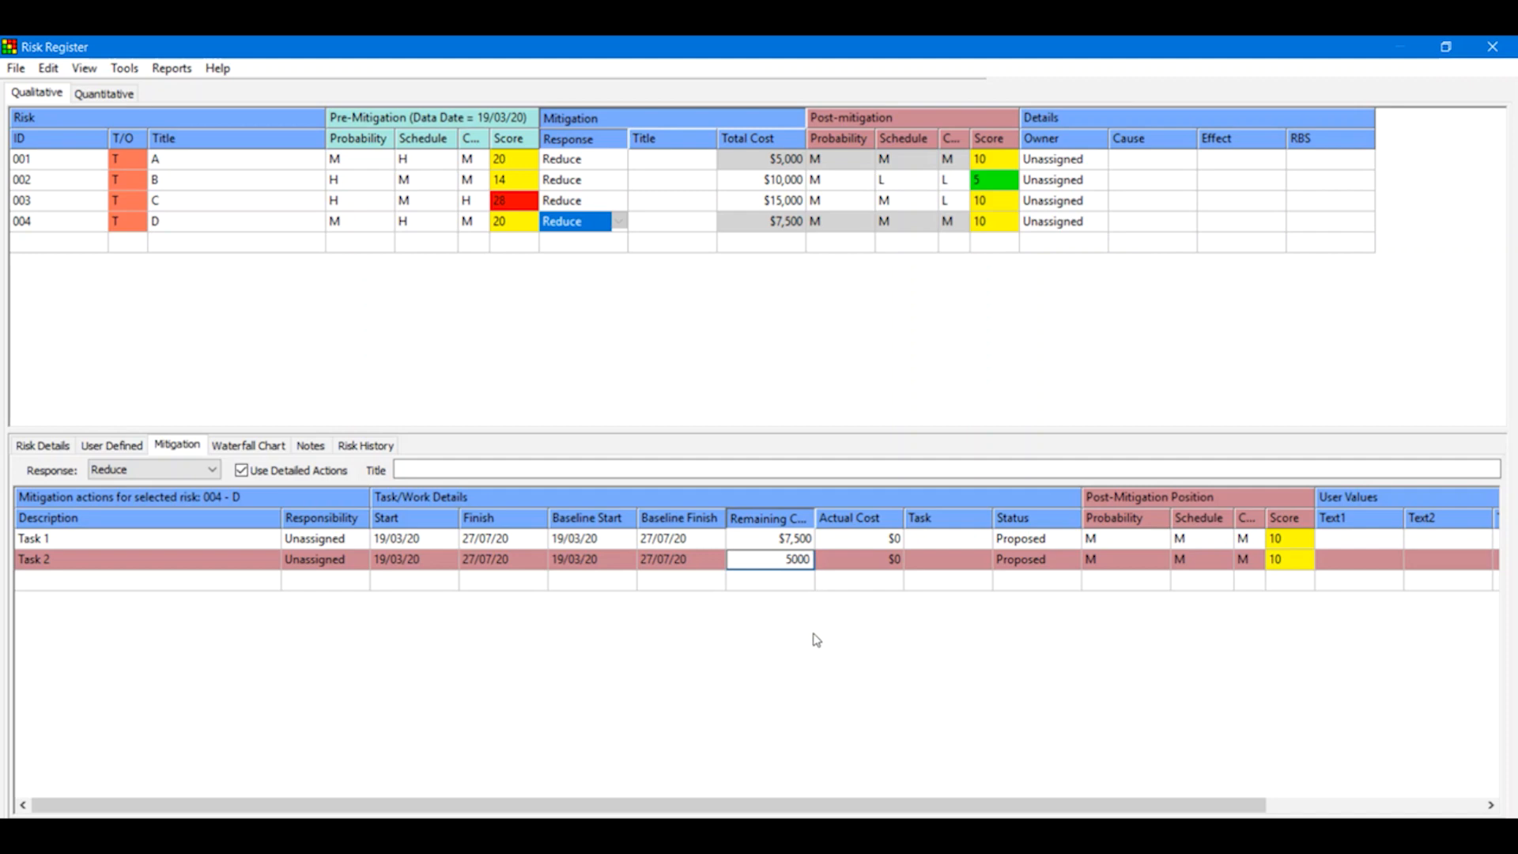
key(Return)
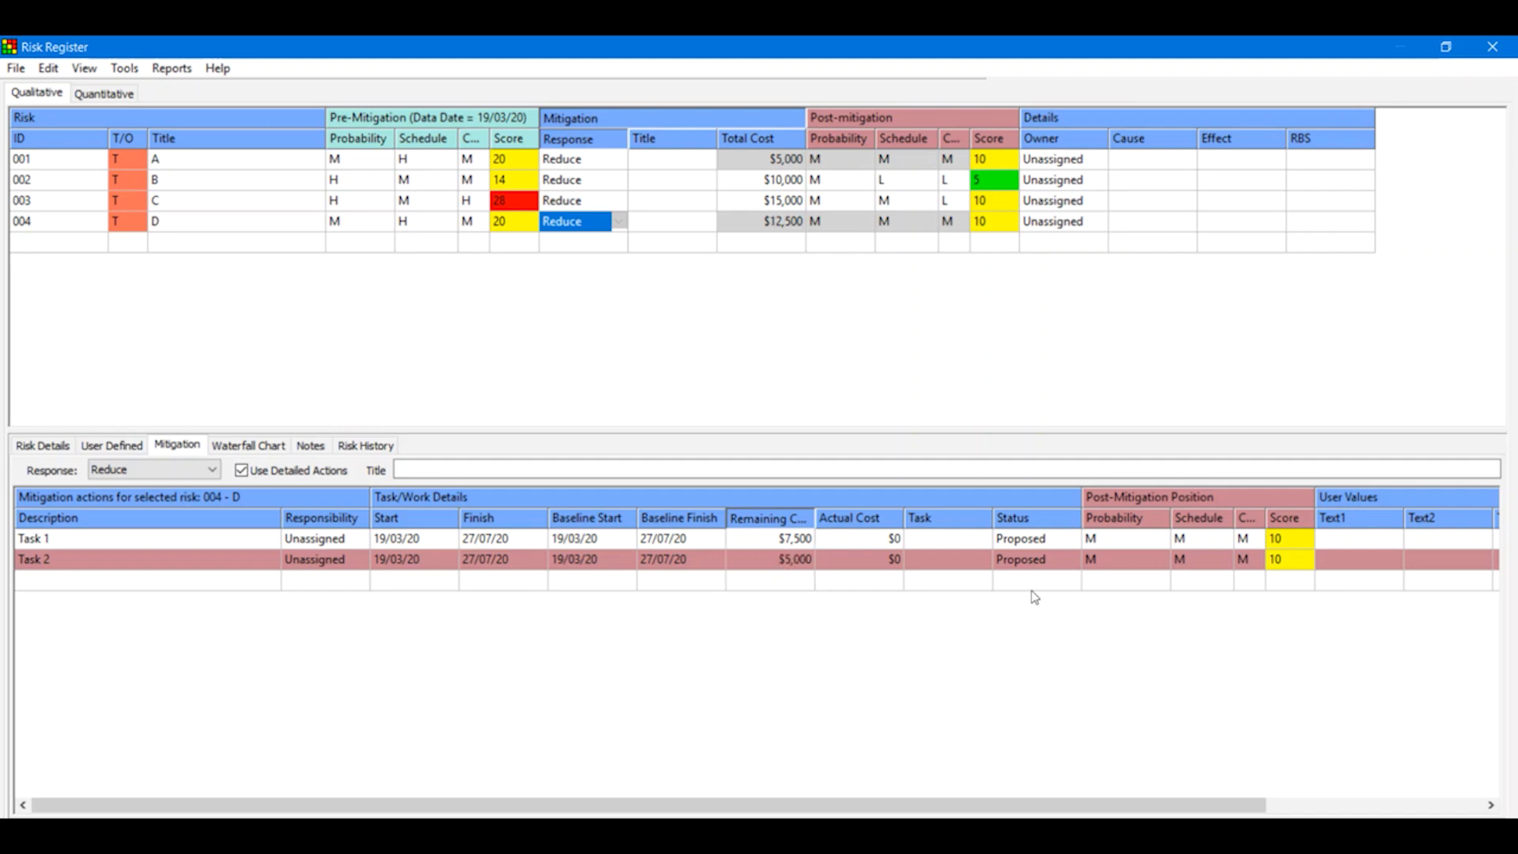
Step: Set Task 2's post-mitigation schedule impact to L and its cost impact to L ($10,000 to $30,000)
click(1212, 566)
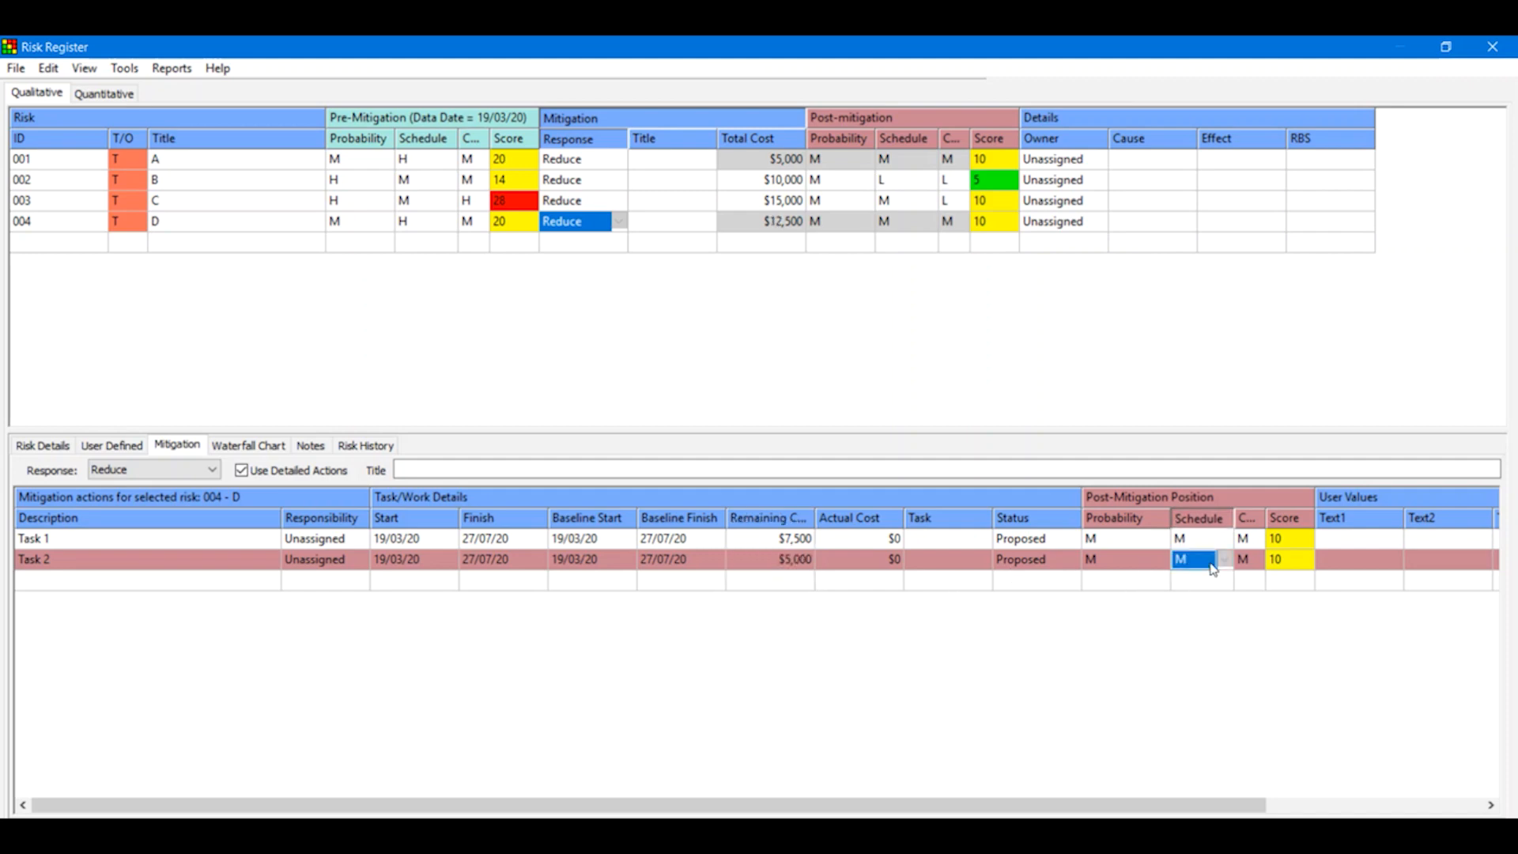
click(1224, 562)
click(1206, 625)
click(1248, 561)
click(1257, 564)
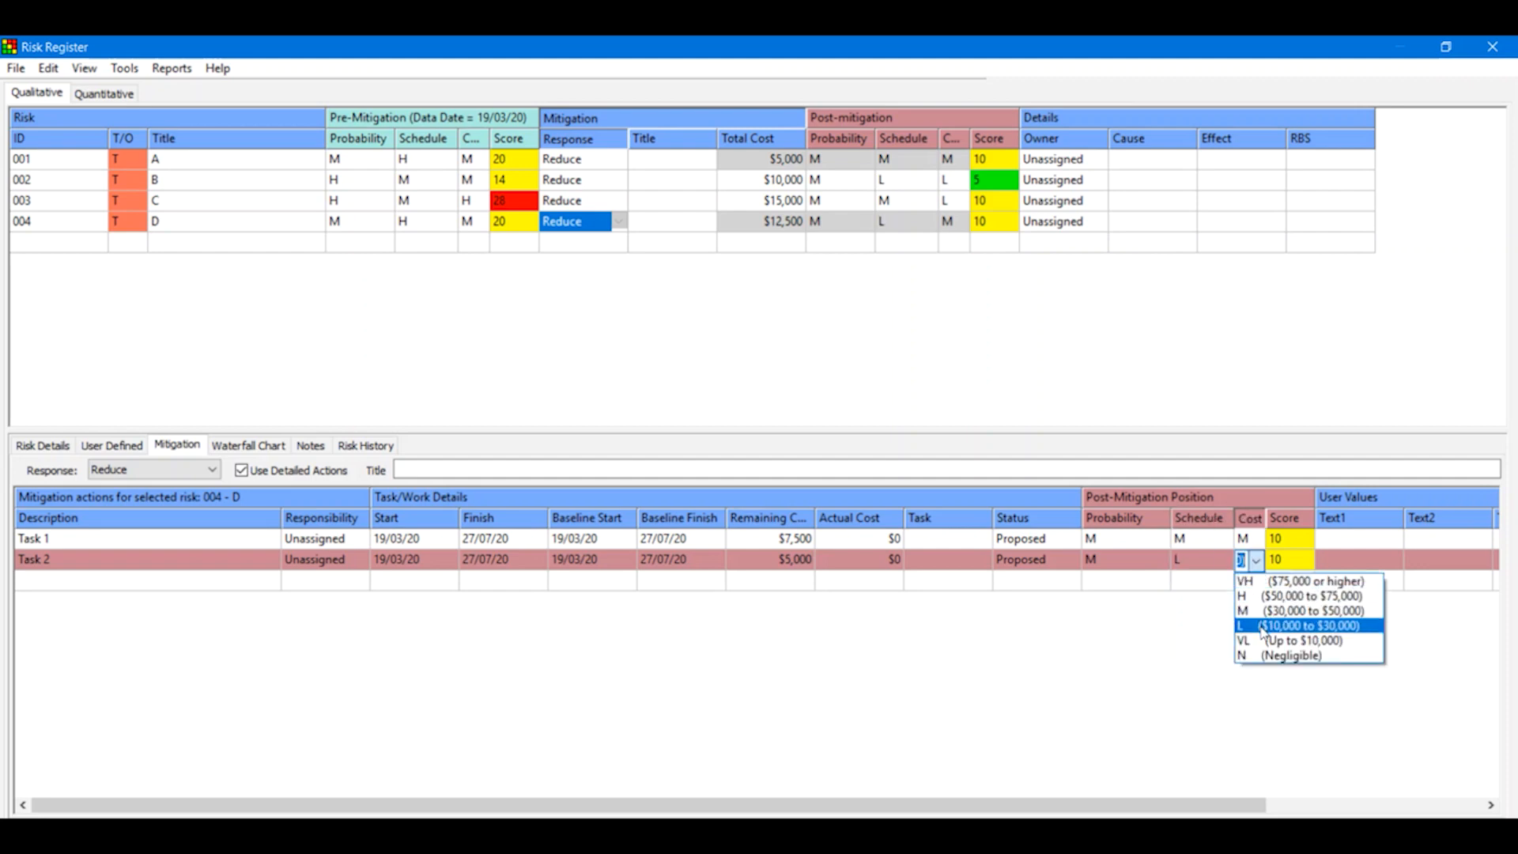
click(1261, 629)
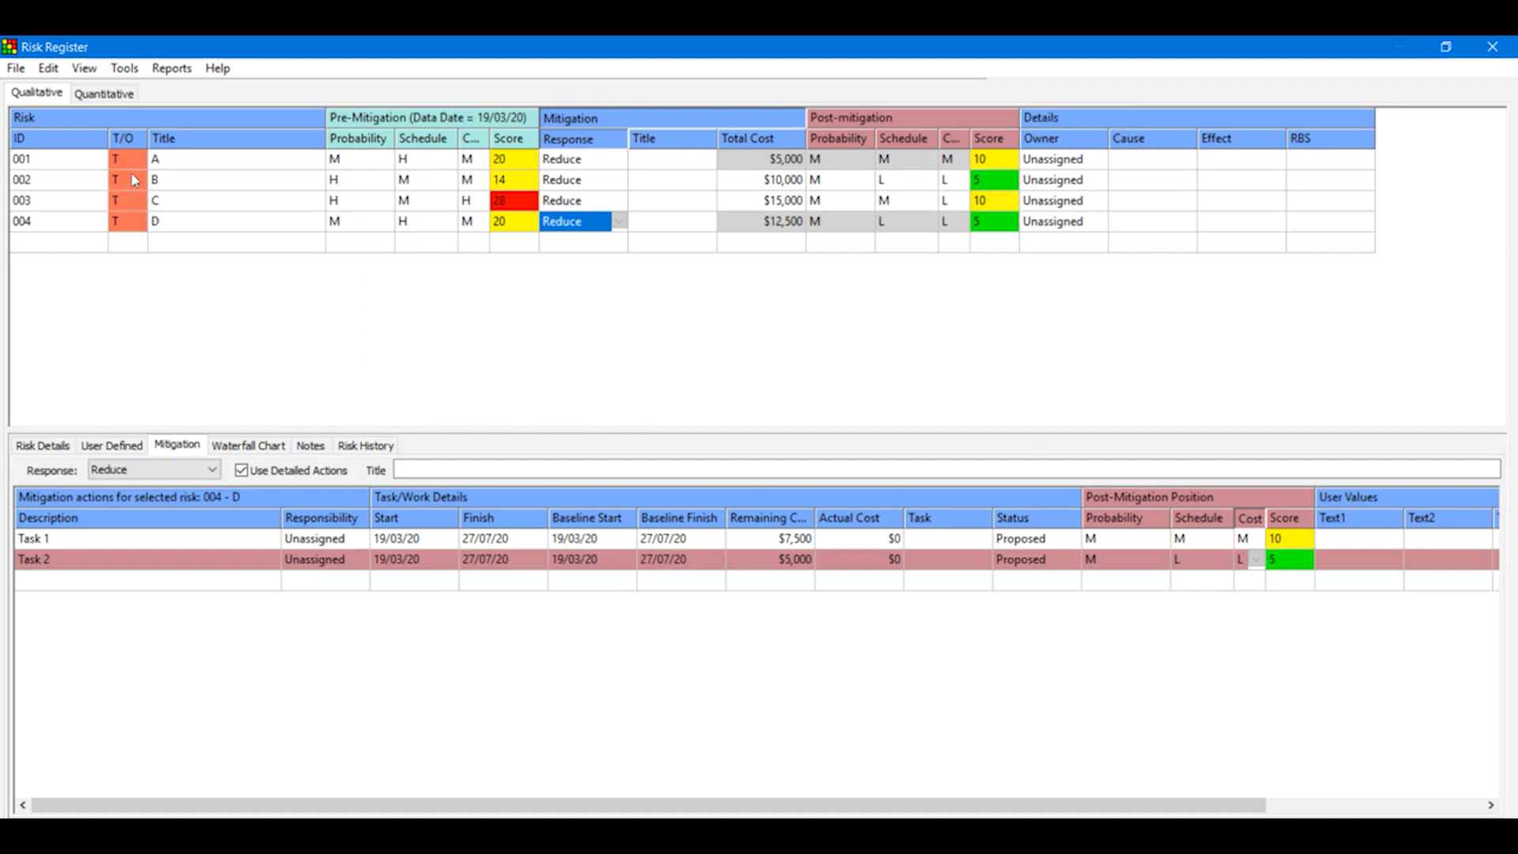
Step: Open the quantitative pre-mitigated risk view and examine the impacted tasks and impact ranges of risks A, B and C
click(103, 99)
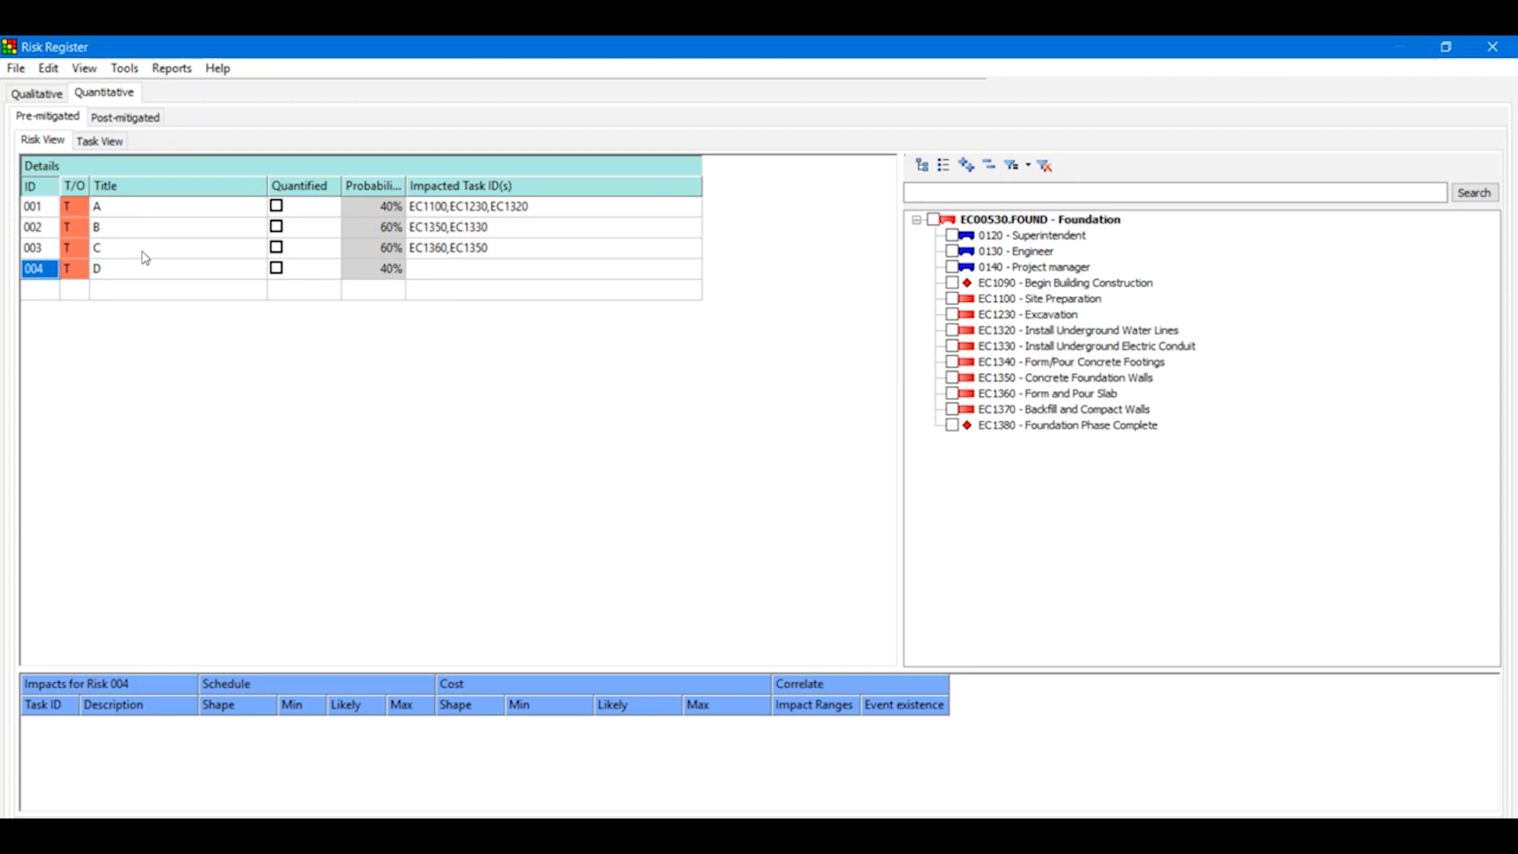
click(155, 208)
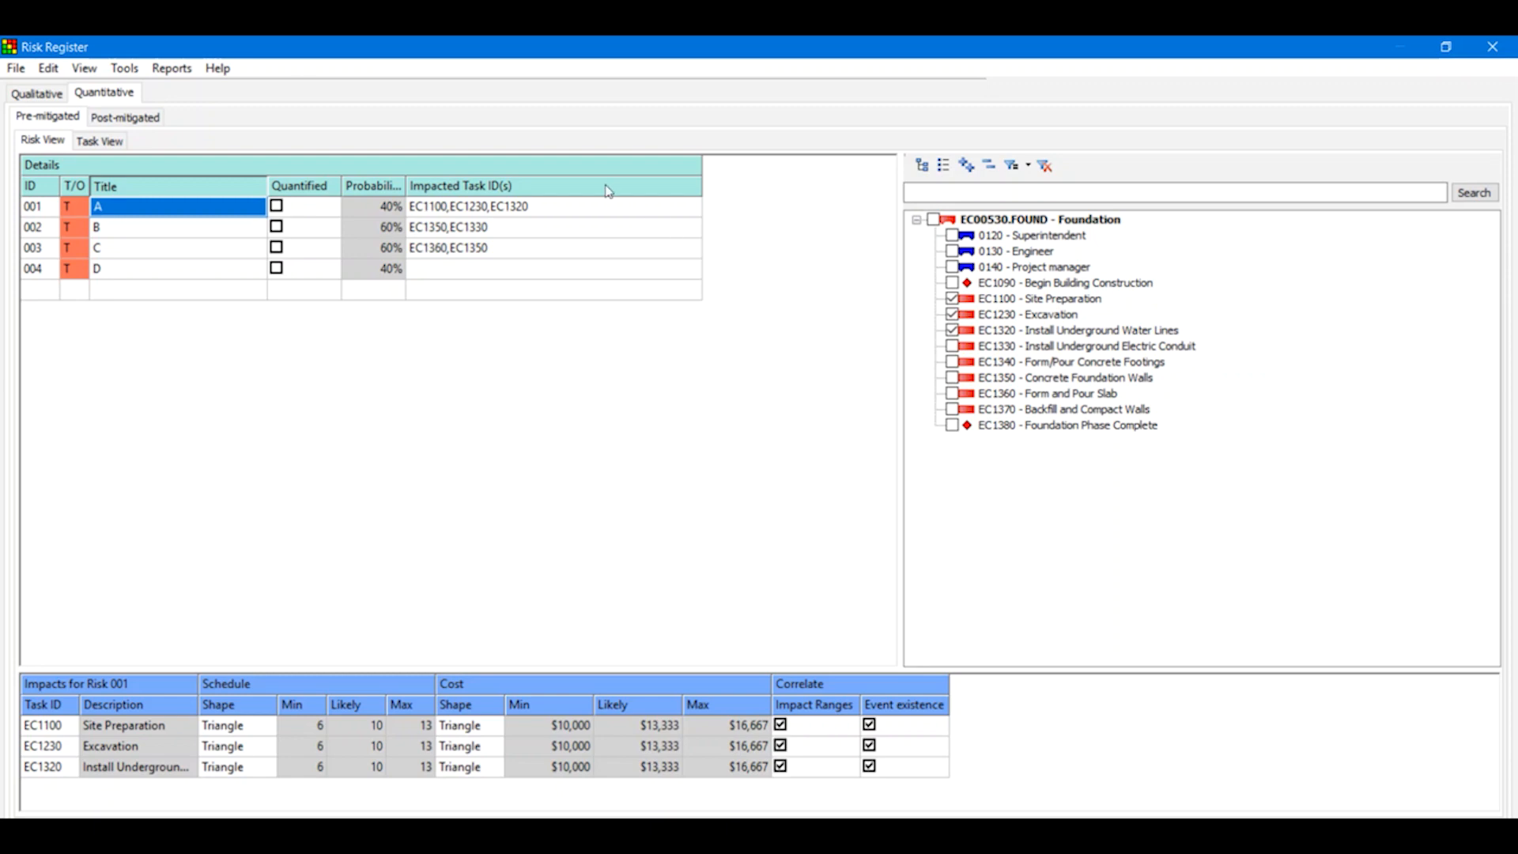
click(145, 231)
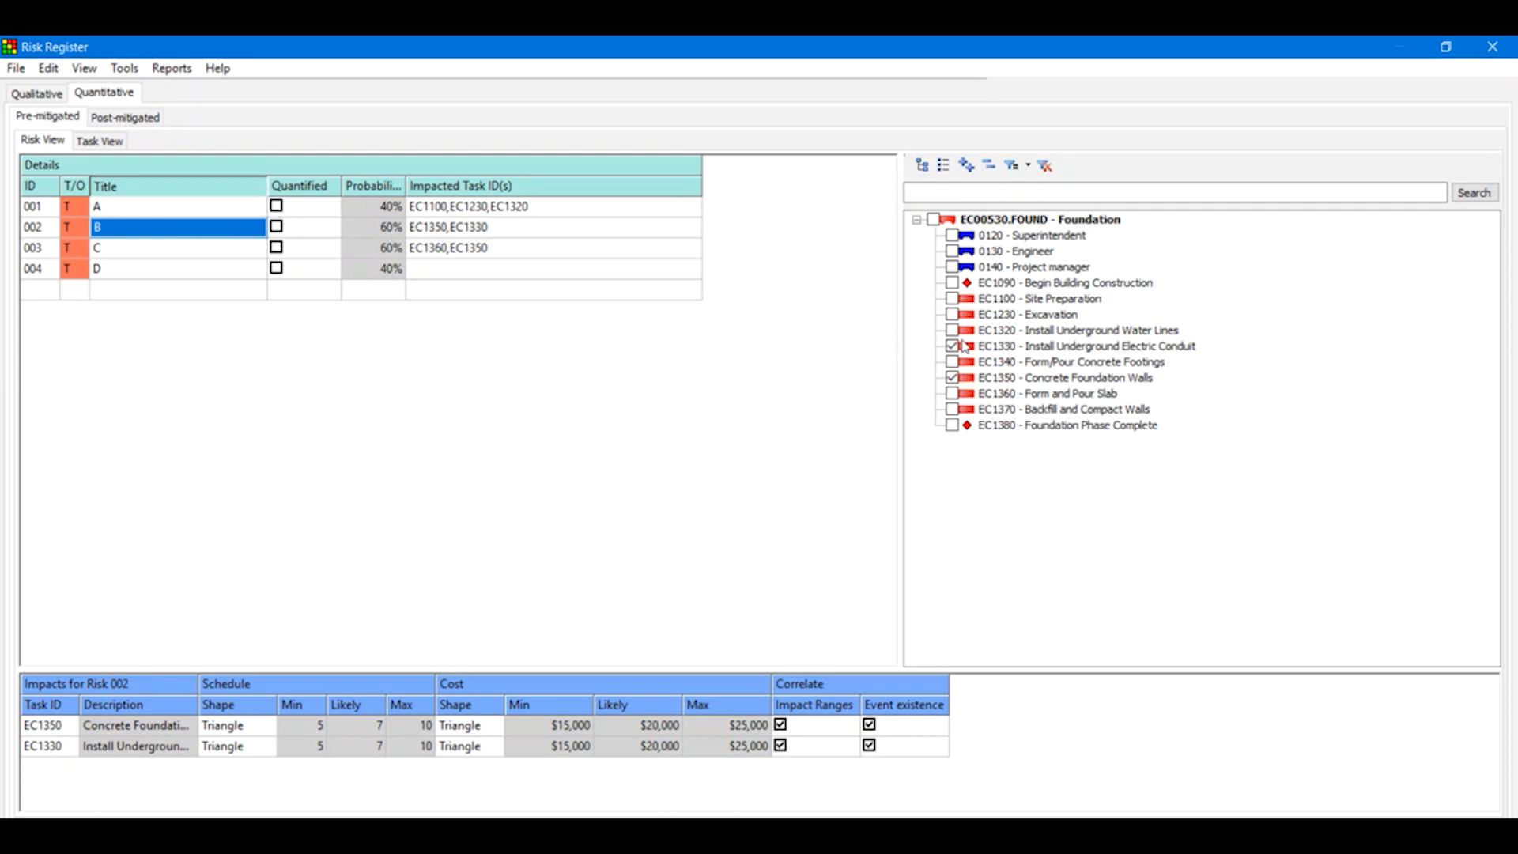
click(140, 254)
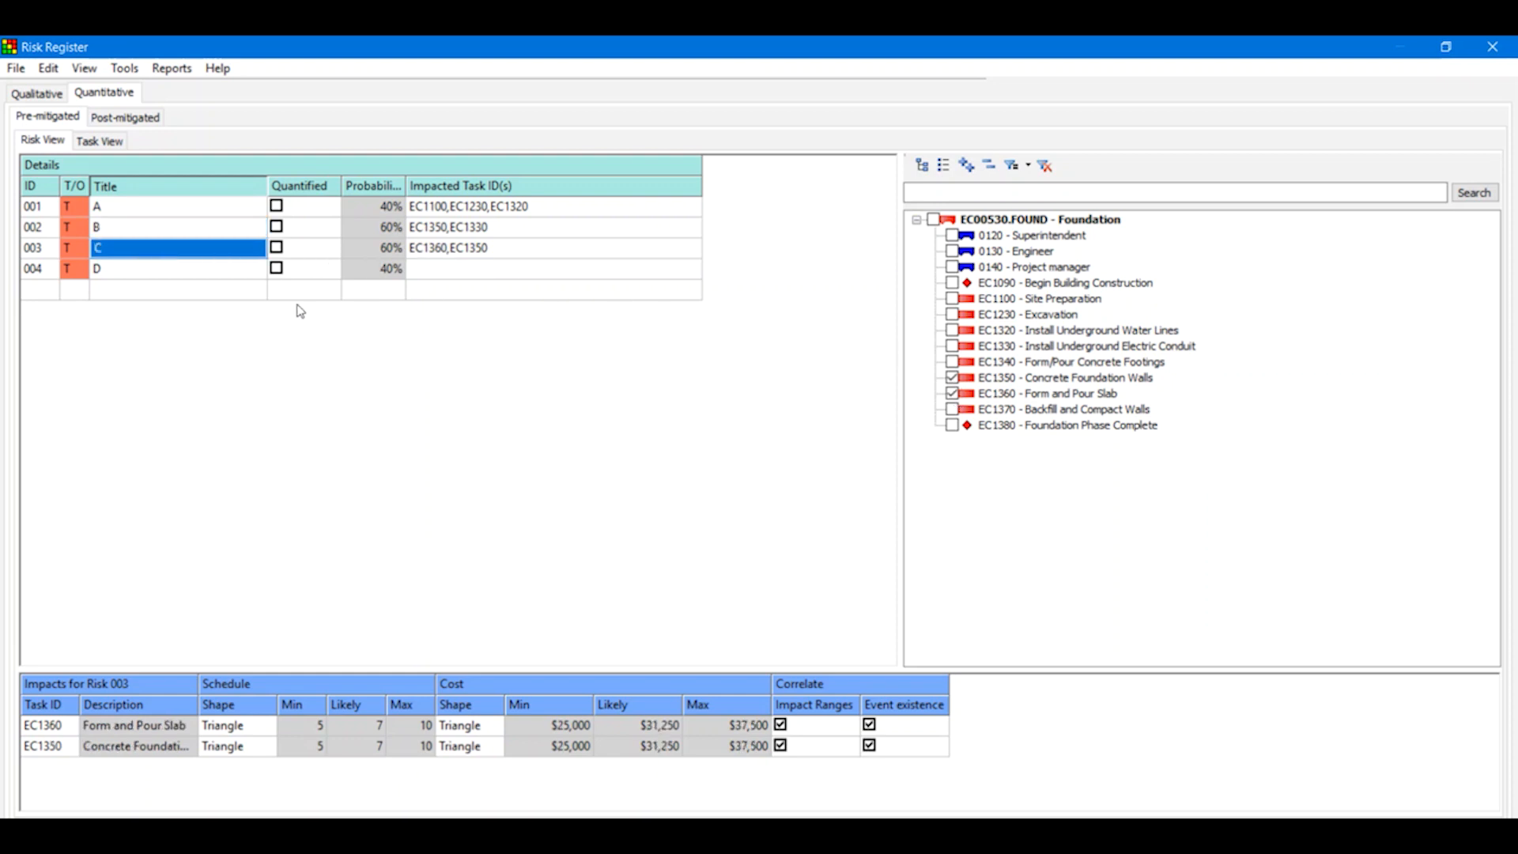
Step: Assign risk D to the tasks EC1100 Site Preparation and EC1230 Excavation in the pre-mitigated view
click(180, 271)
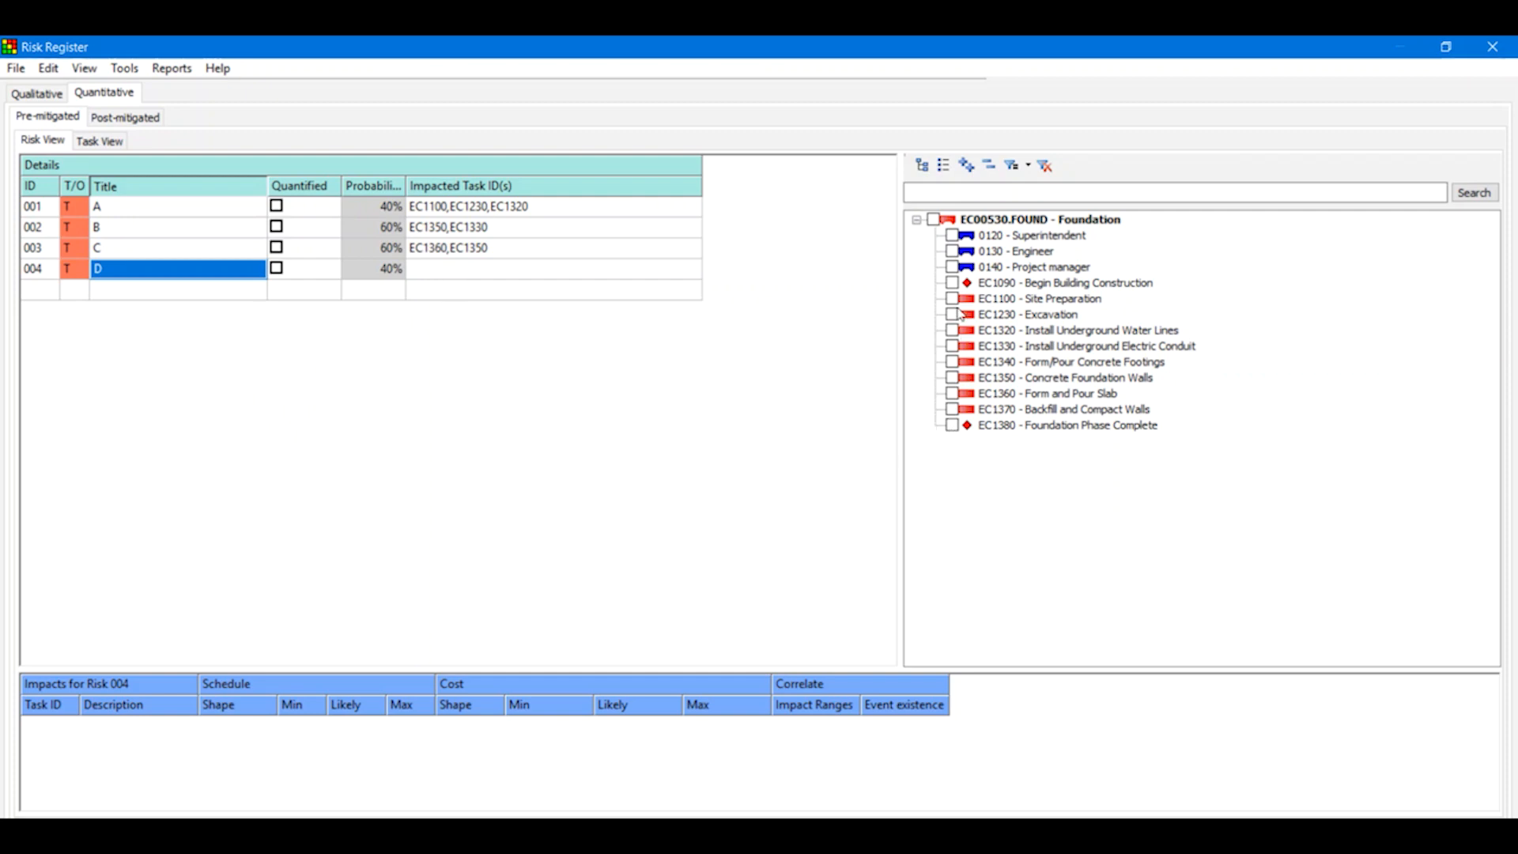
click(953, 301)
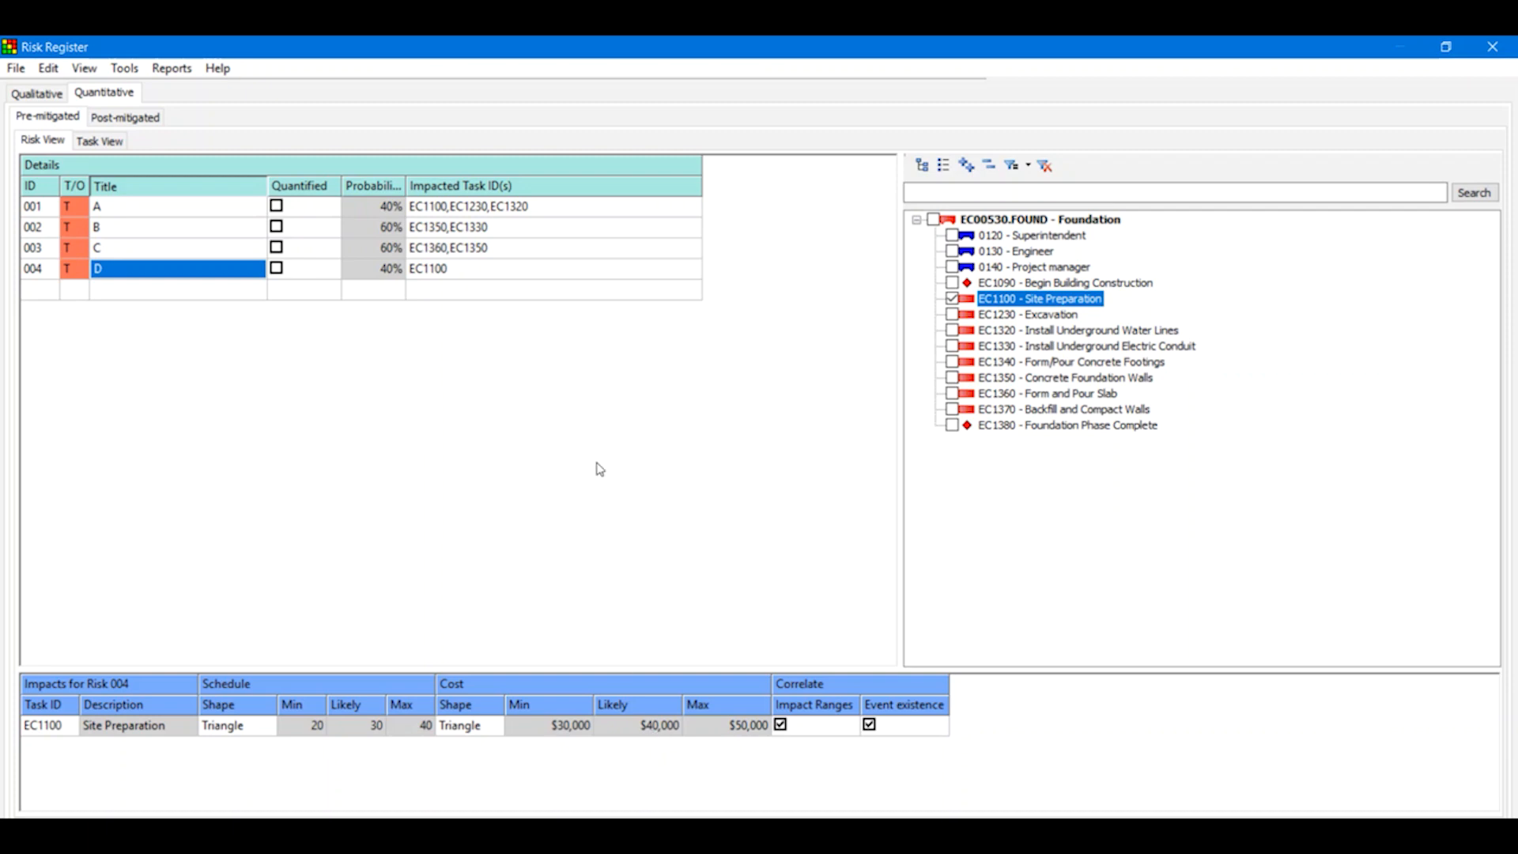
click(952, 314)
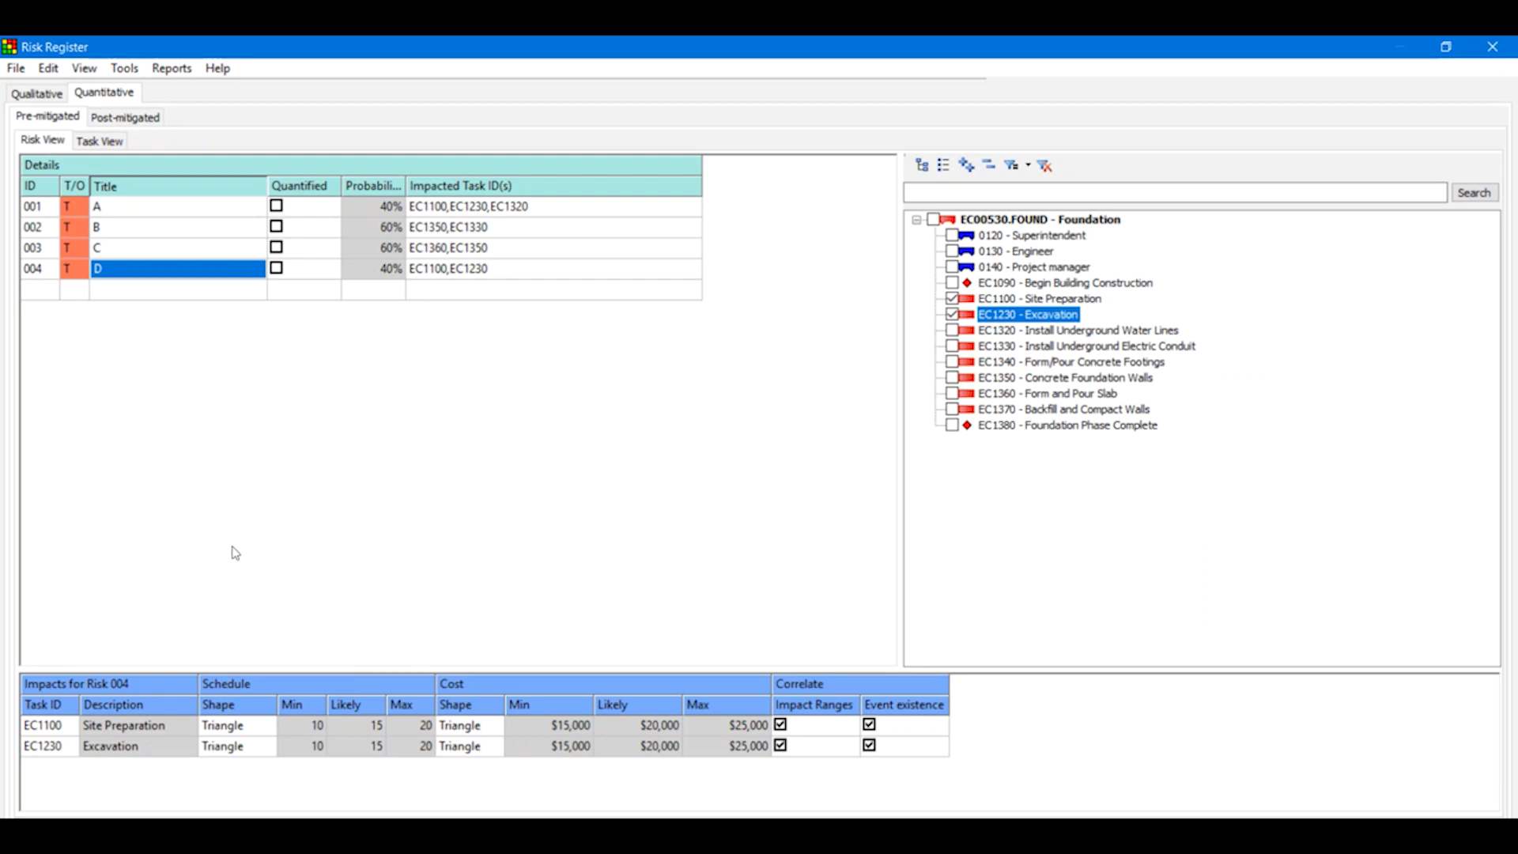
Step: Try marking risk A as Quantified to allow manual impact values, and clear the option again
click(177, 209)
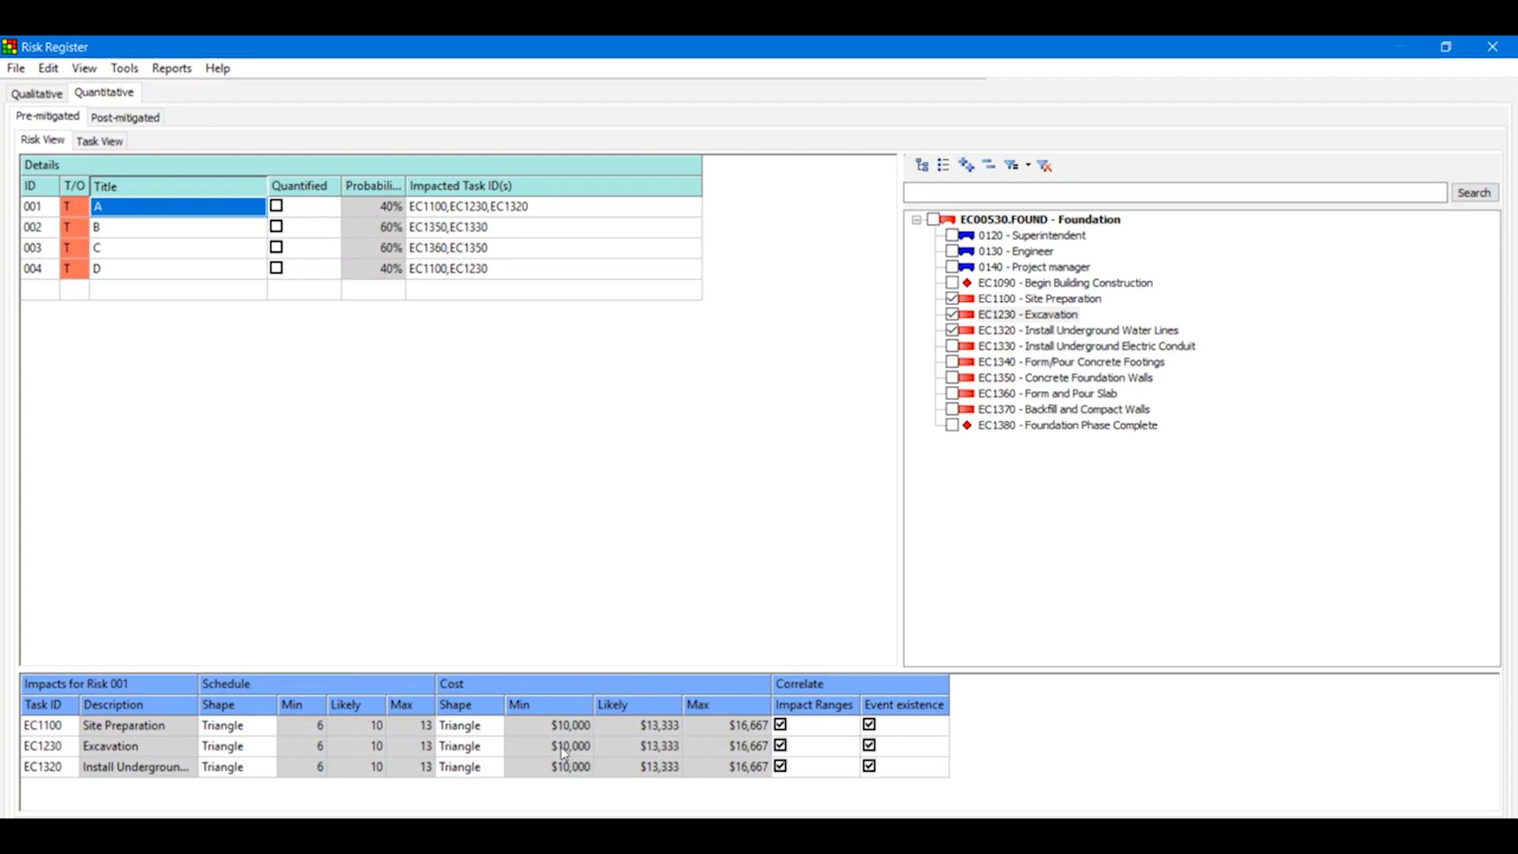
click(276, 207)
click(277, 207)
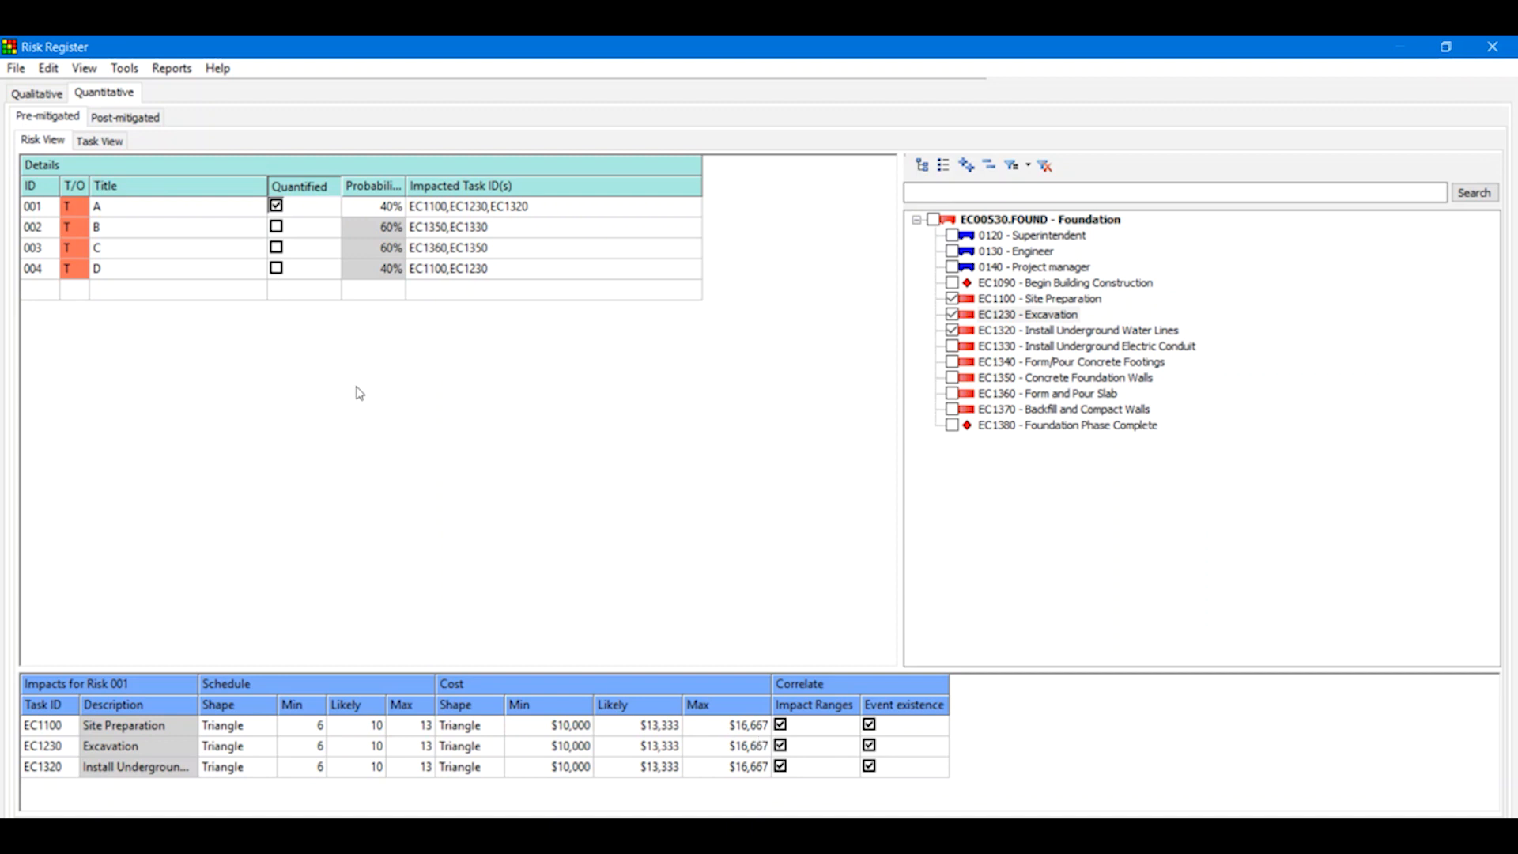
click(276, 206)
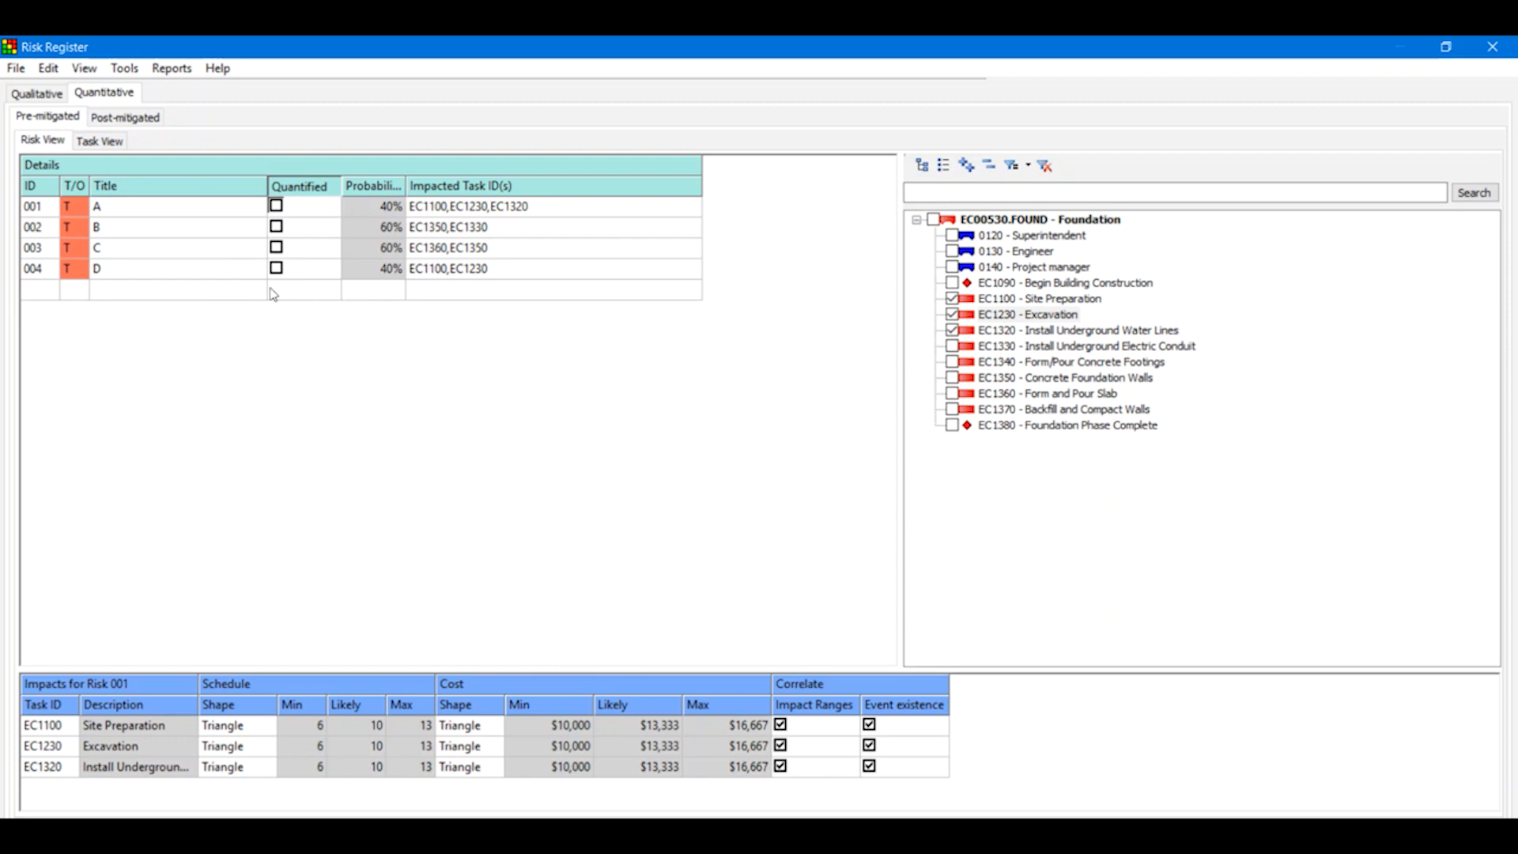
Step: Examine risk A's post-mitigated task impact ranges and mitigation costs, and return to the pre-mitigated view
click(131, 119)
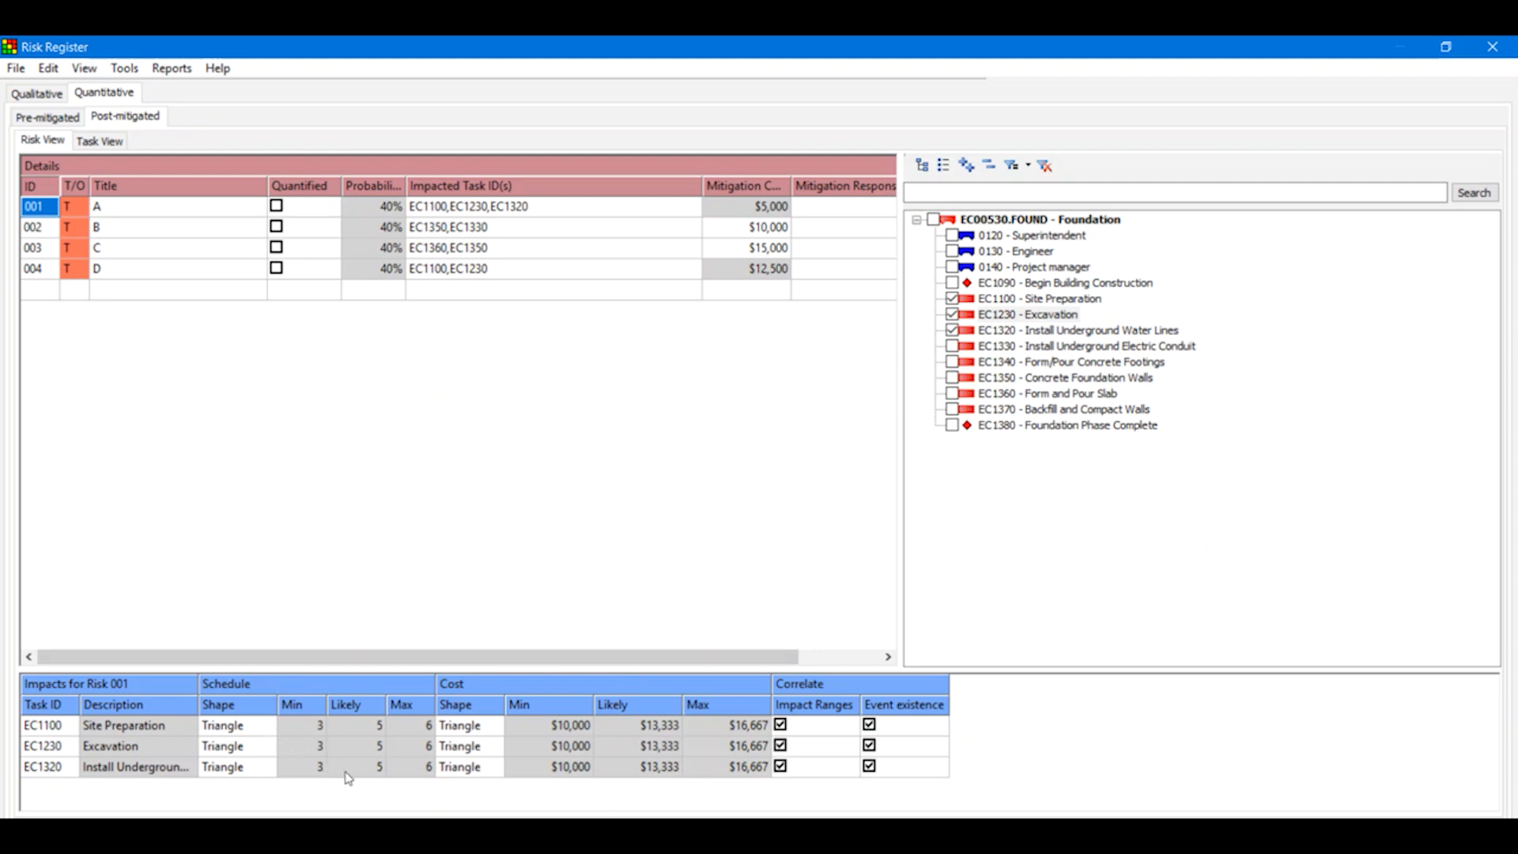
click(46, 120)
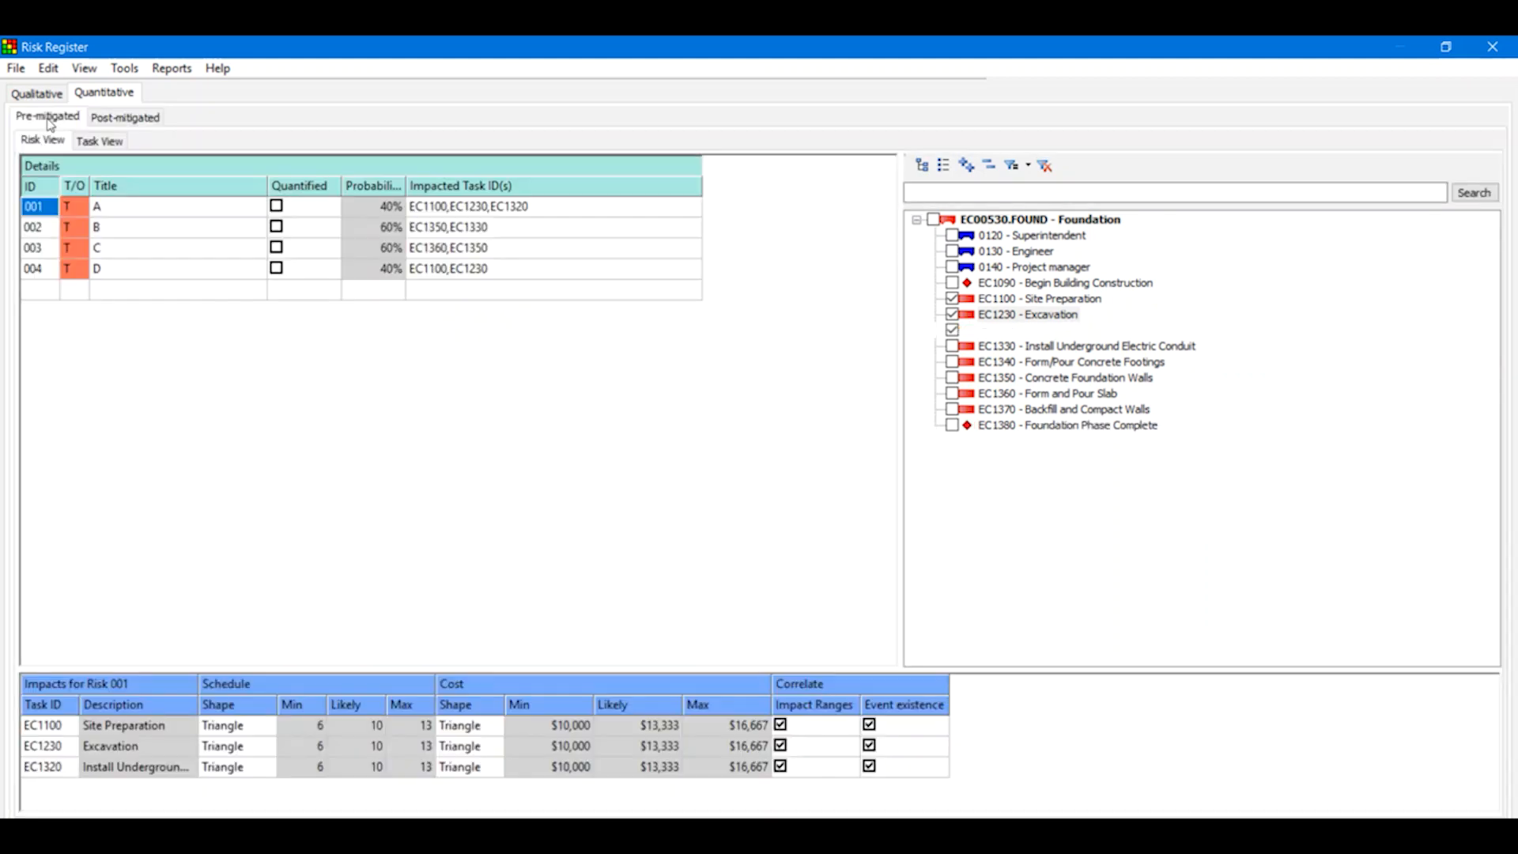